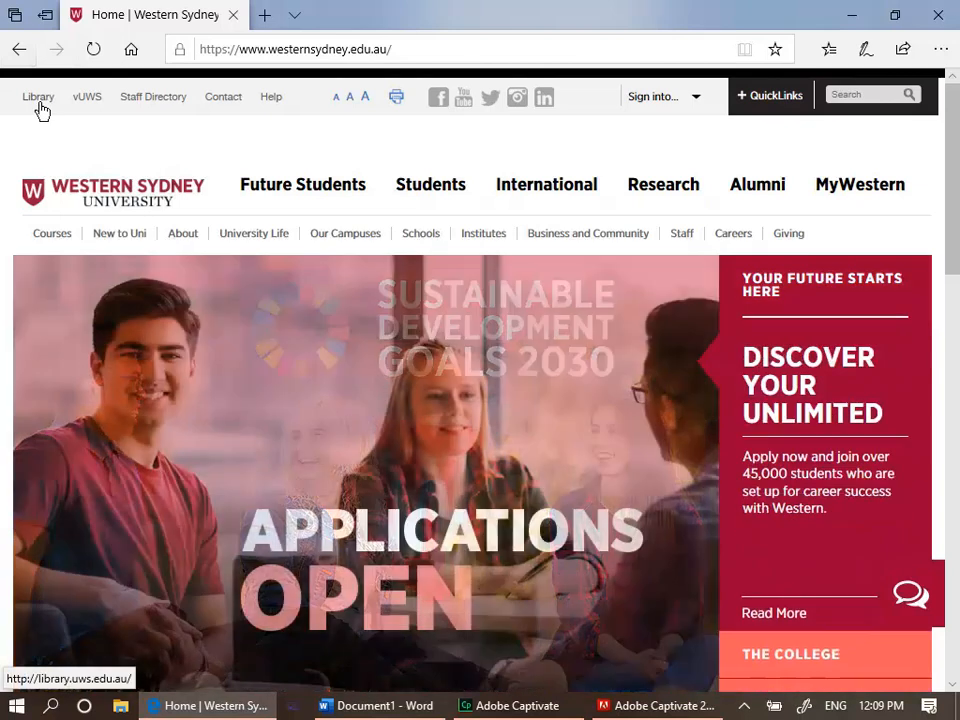
# Open the university library's Referencing and Citation guide
pyautogui.click(40, 104)
pyautogui.moveTo(373, 245)
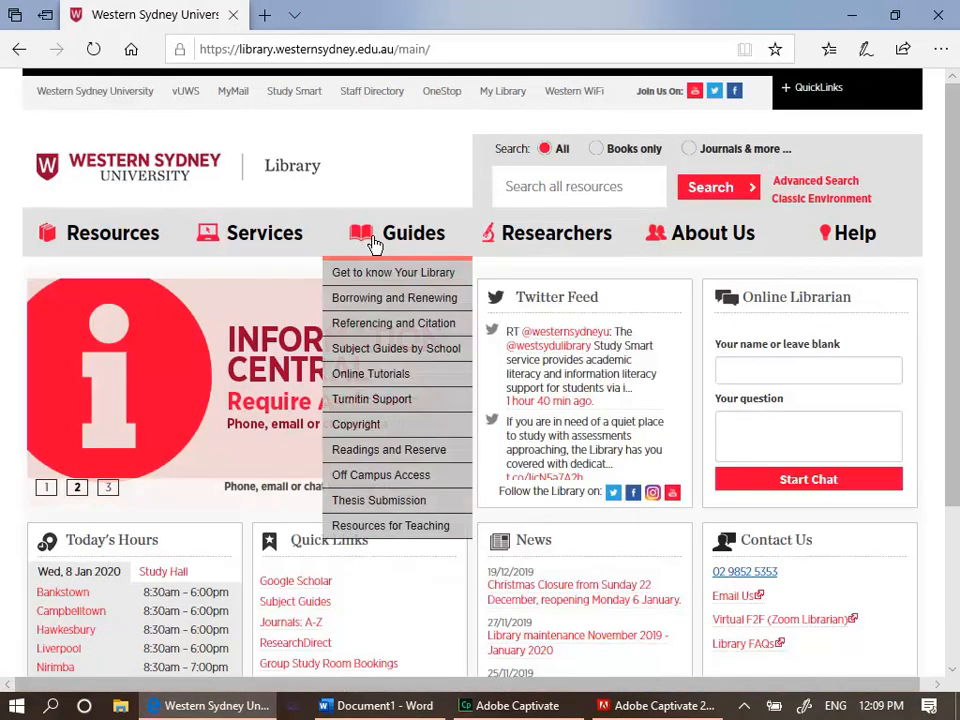
pyautogui.click(381, 326)
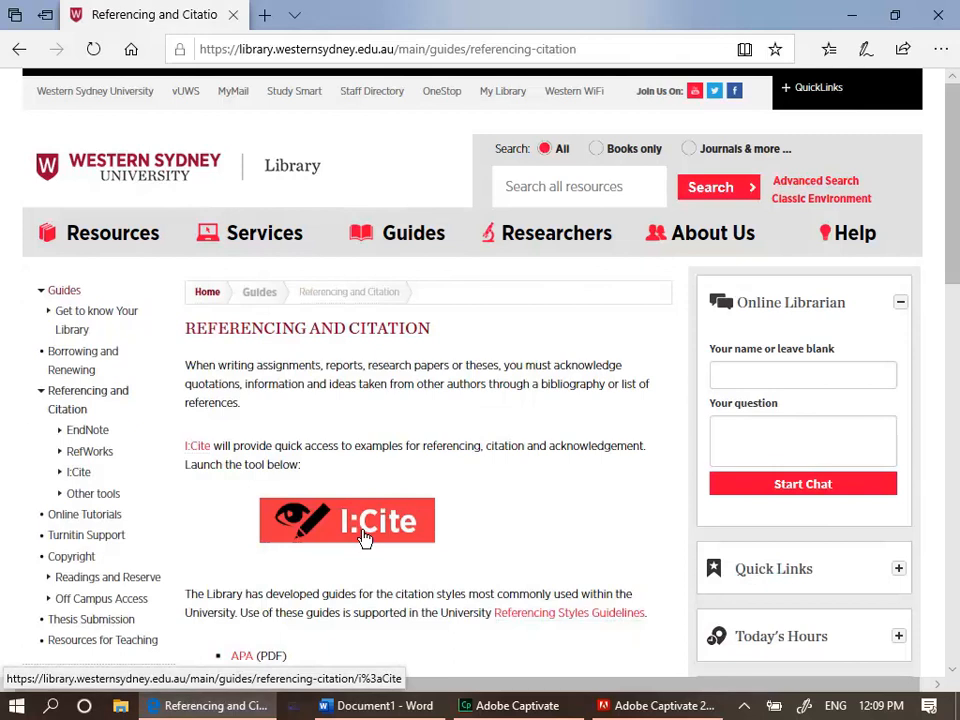
# Launch the I:Cite tool and select the Harvard WesternSydU referencing style
pyautogui.click(365, 535)
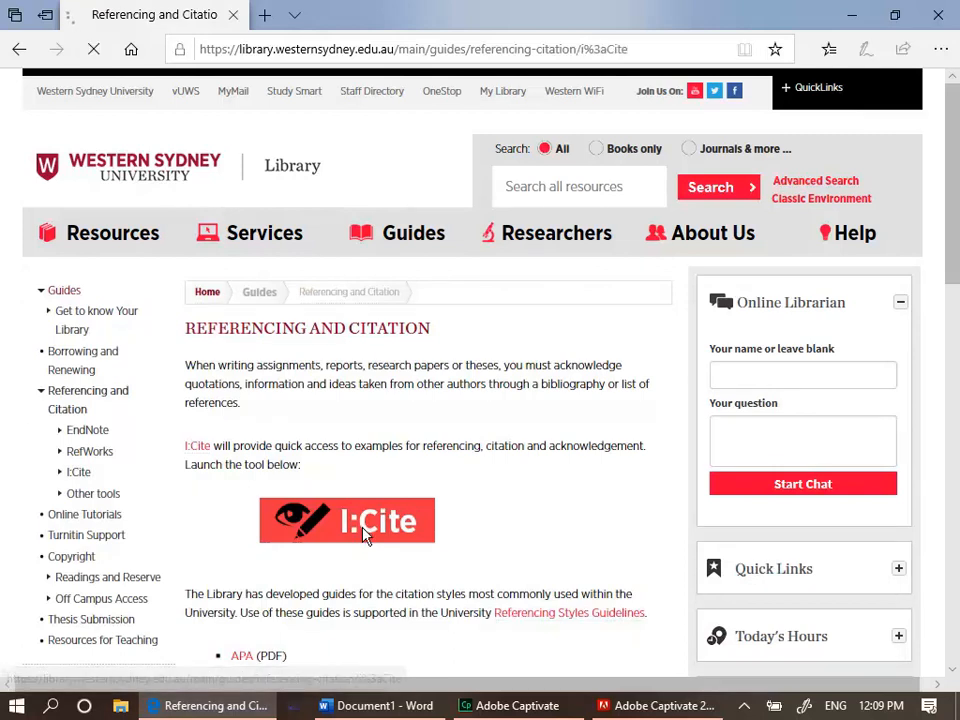
pyautogui.click(337, 452)
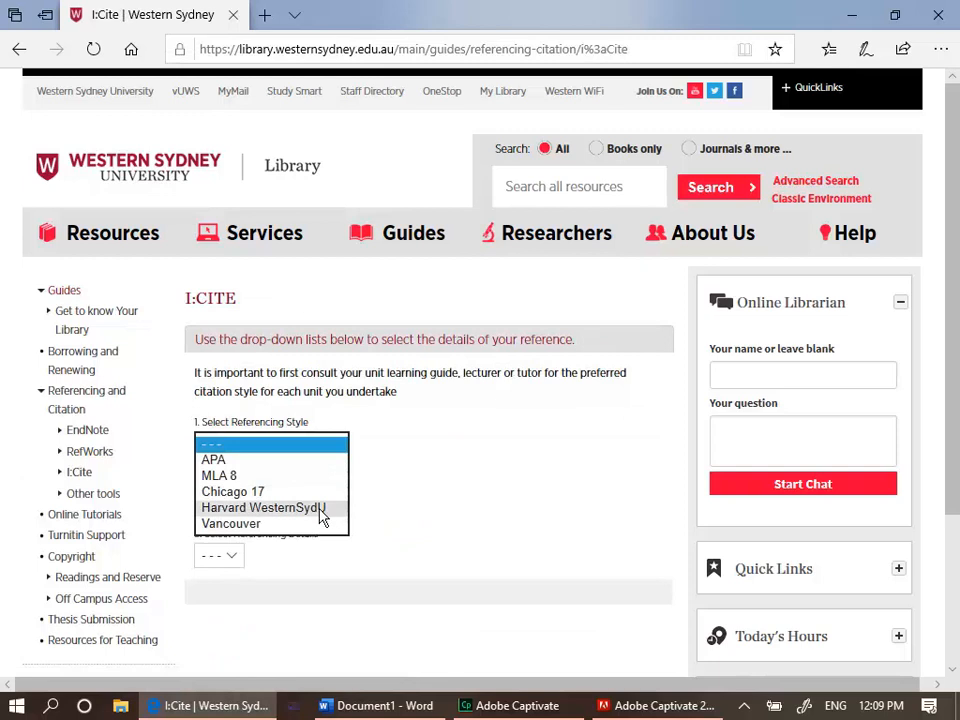
pyautogui.click(321, 510)
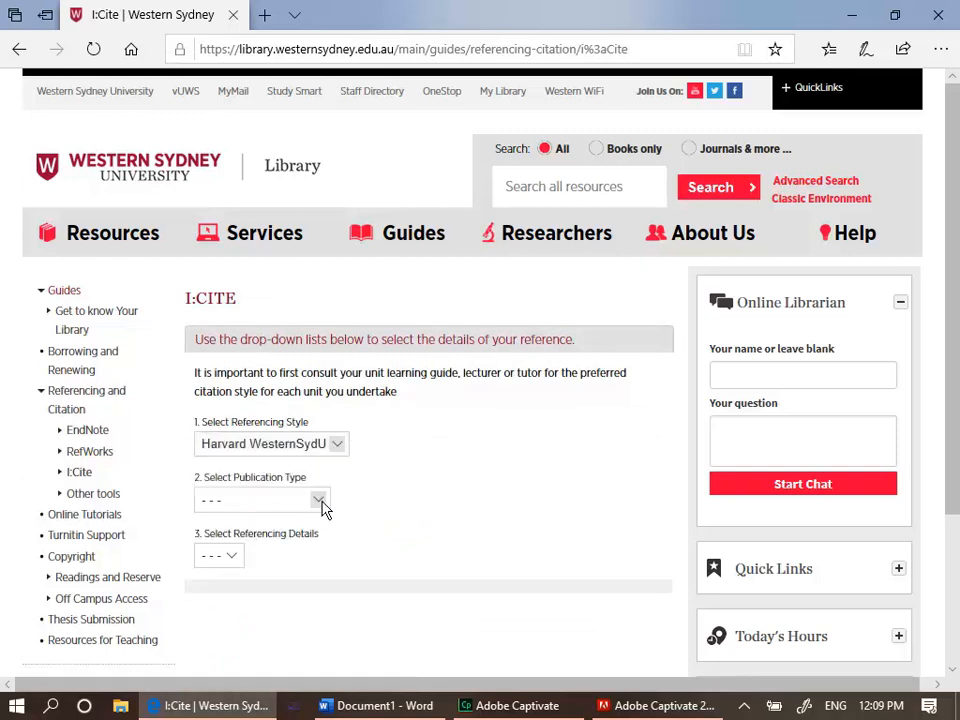
# Choose Books as the publication type and "Book, two or three authors" as the referencing details
pyautogui.click(318, 500)
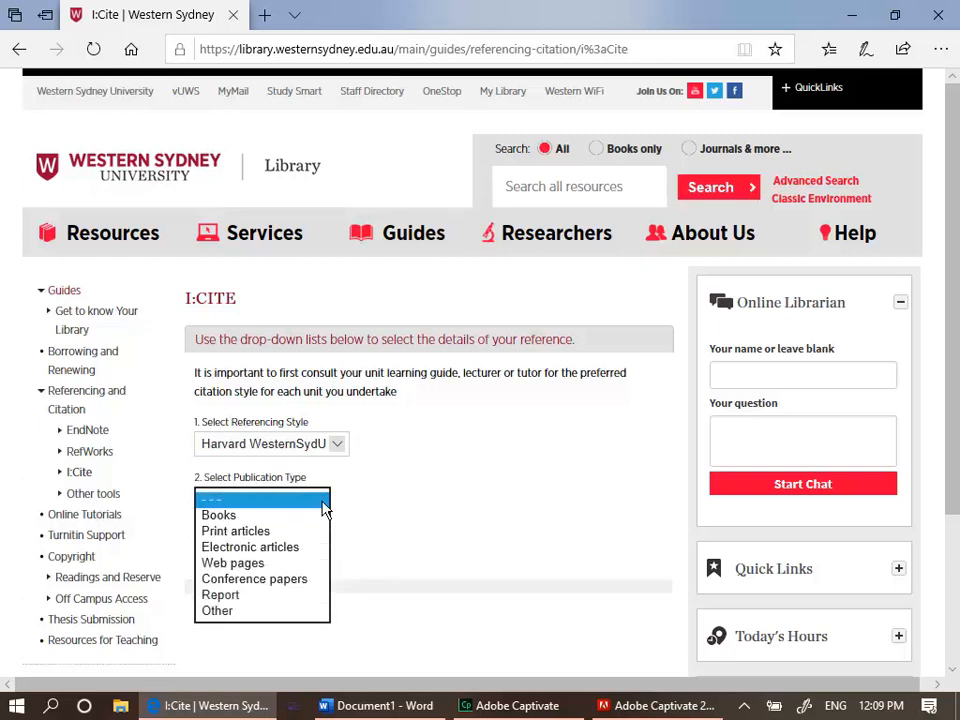
pyautogui.click(310, 517)
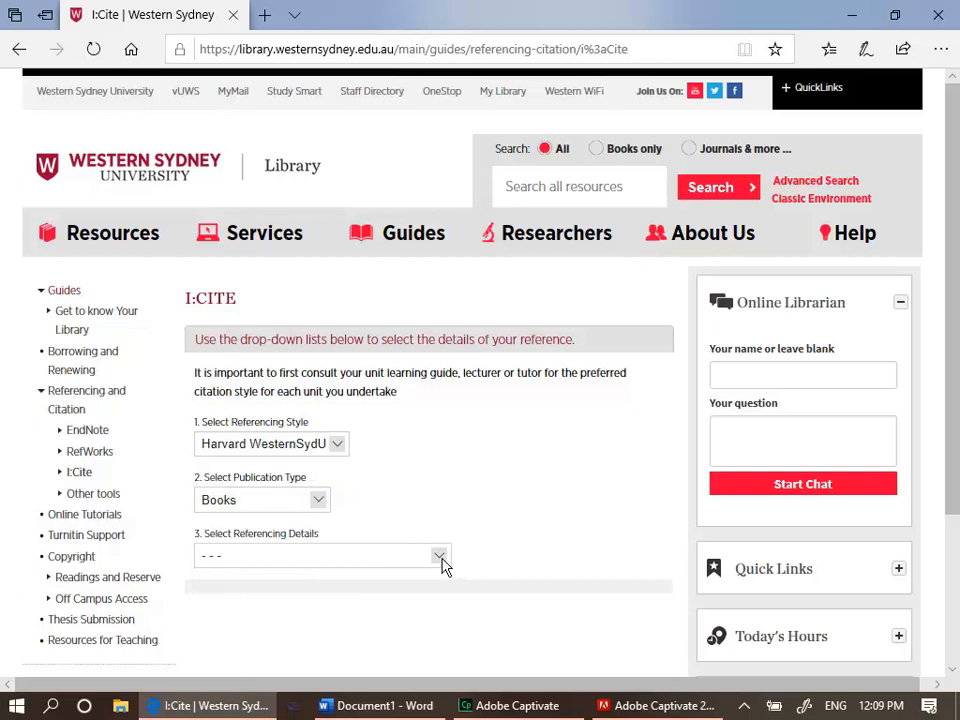
pyautogui.click(439, 557)
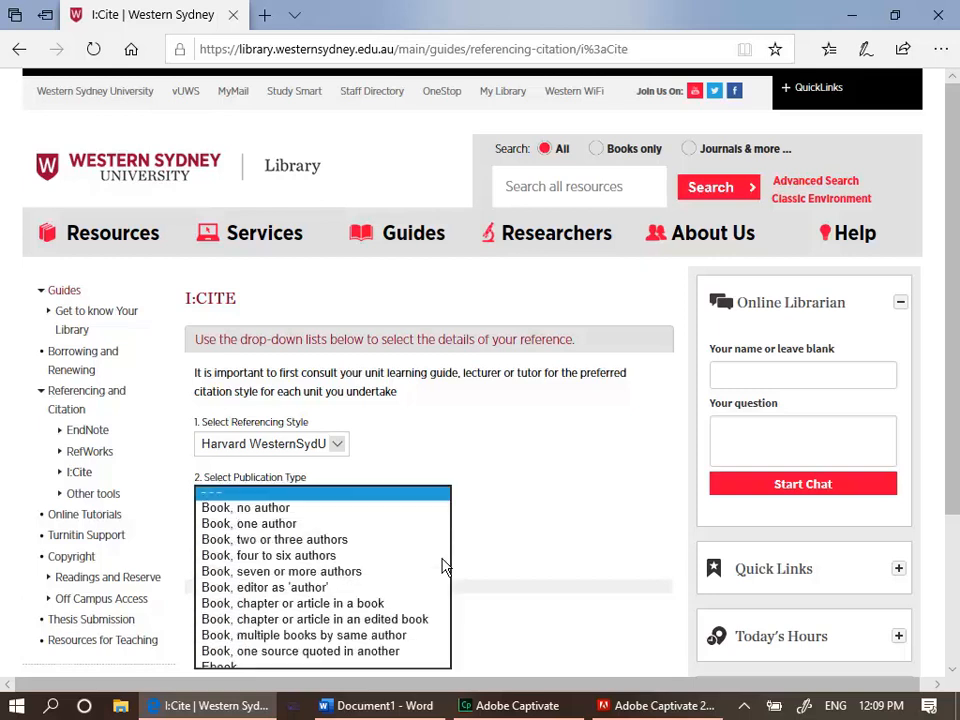
pyautogui.click(376, 541)
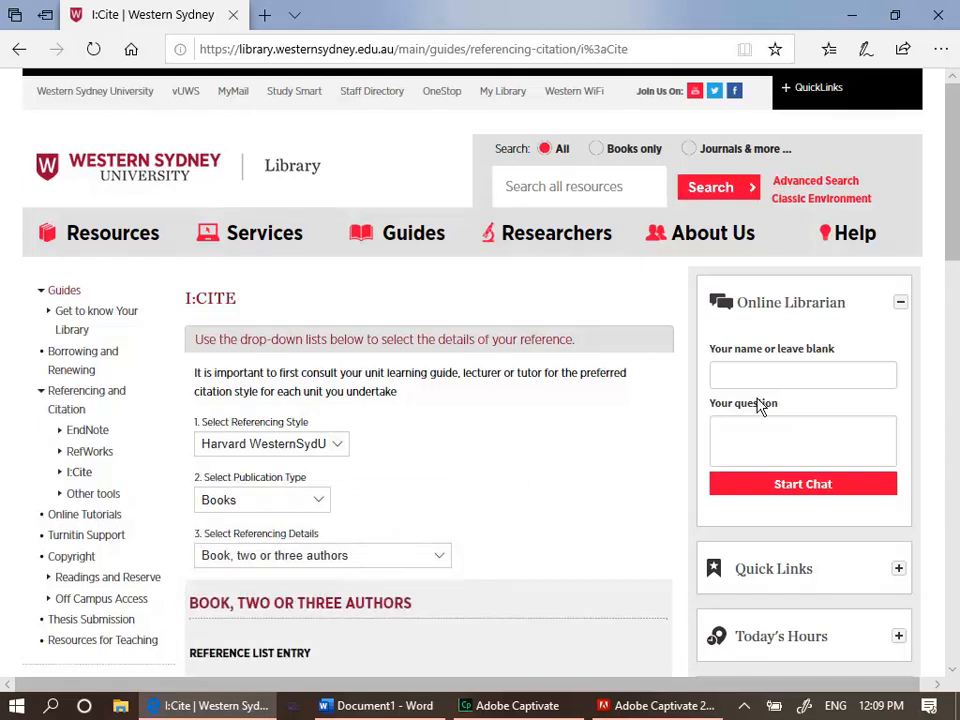
# Read through the reference list and in-text citation guidance for books with two or three authors
pyautogui.moveTo(955, 160); pyautogui.dragTo(862, 270)
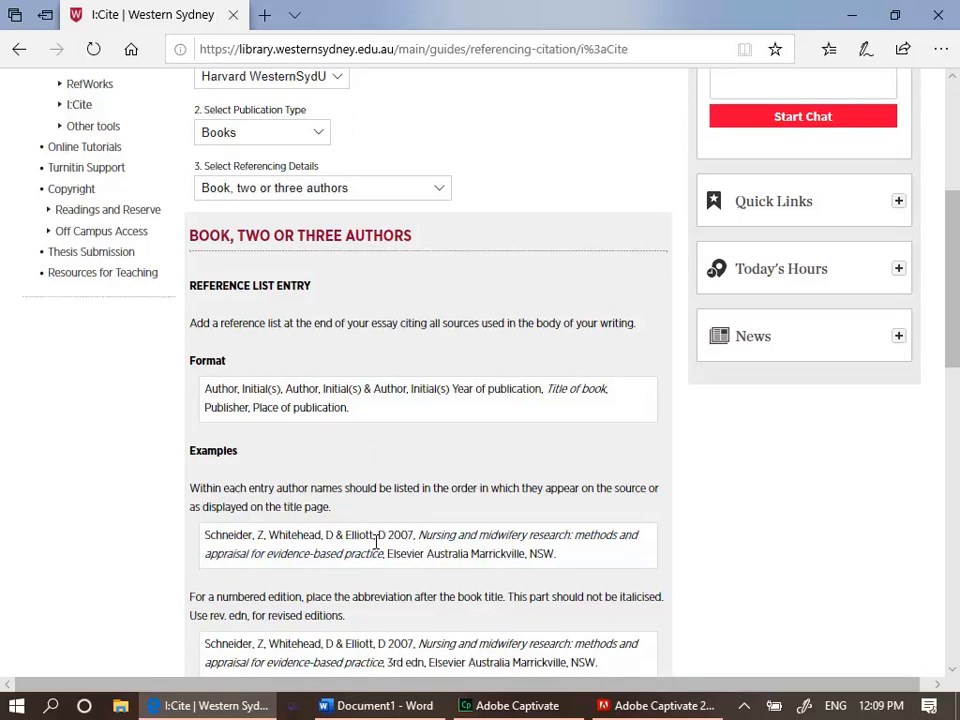
pyautogui.moveTo(951, 270); pyautogui.dragTo(958, 409)
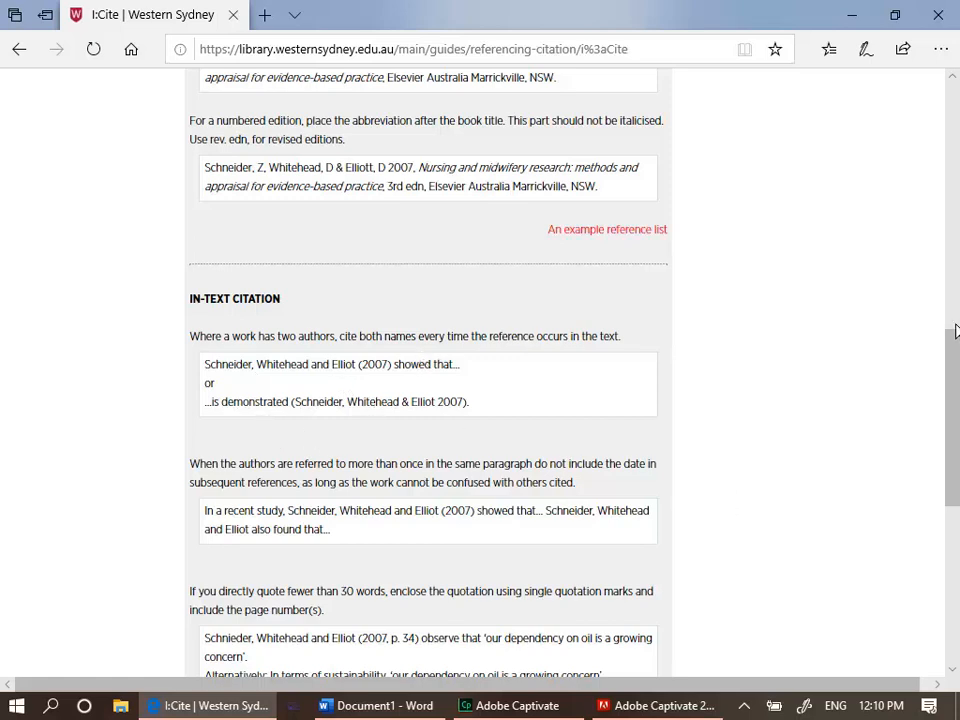
pyautogui.moveTo(954, 354); pyautogui.dragTo(955, 407)
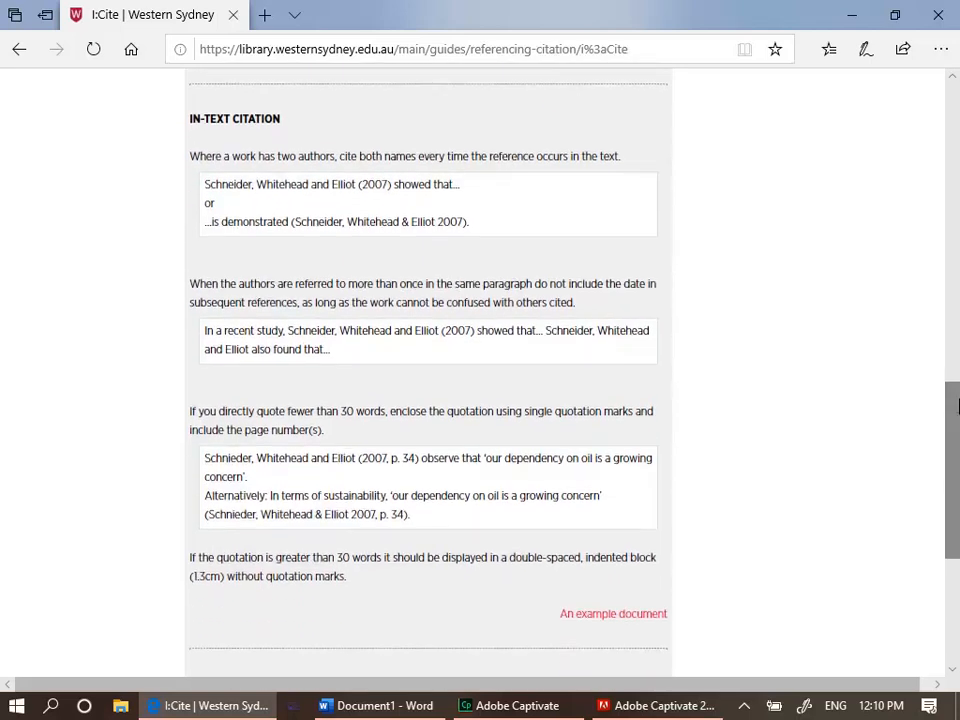
pyautogui.moveTo(303, 458); pyautogui.dragTo(424, 526)
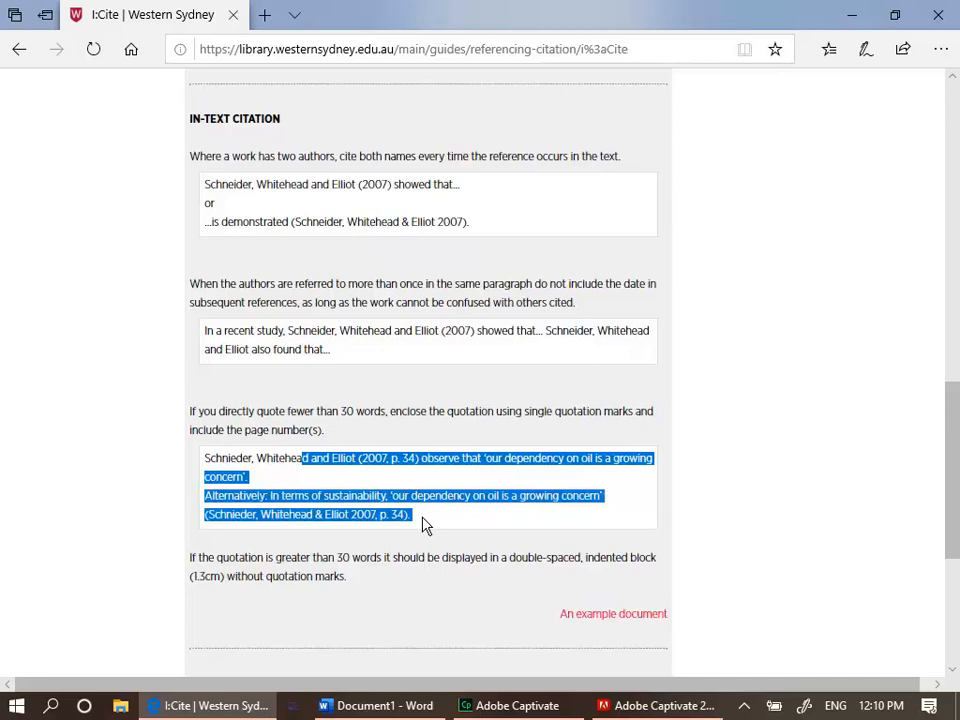
pyautogui.click(446, 523)
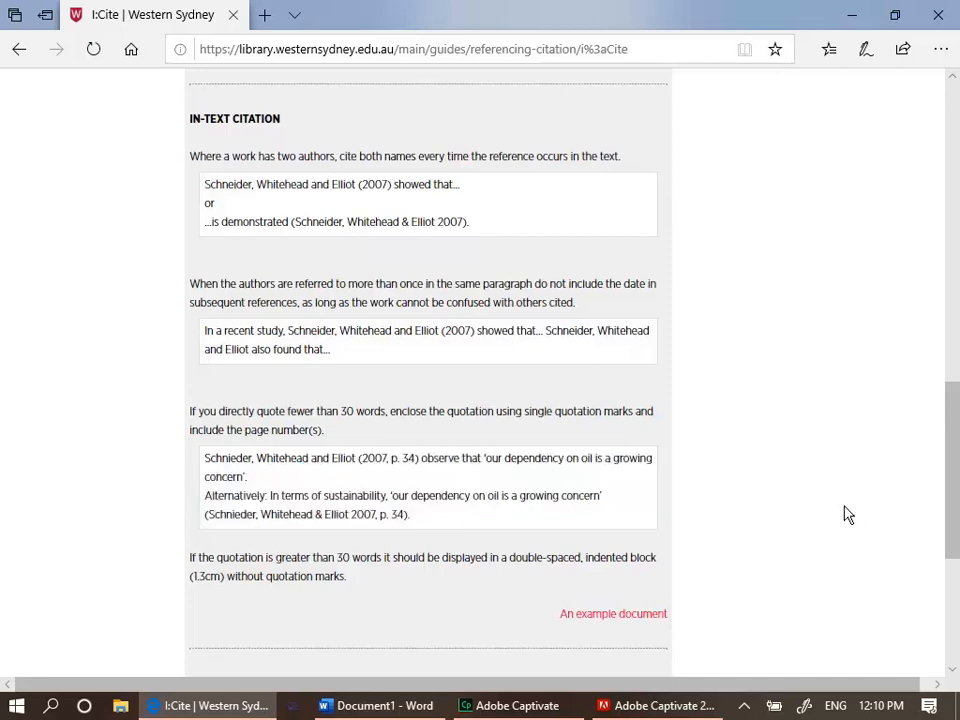
# Copy the first reference list example for a book with two or three authors
pyautogui.moveTo(955, 483); pyautogui.dragTo(955, 322)
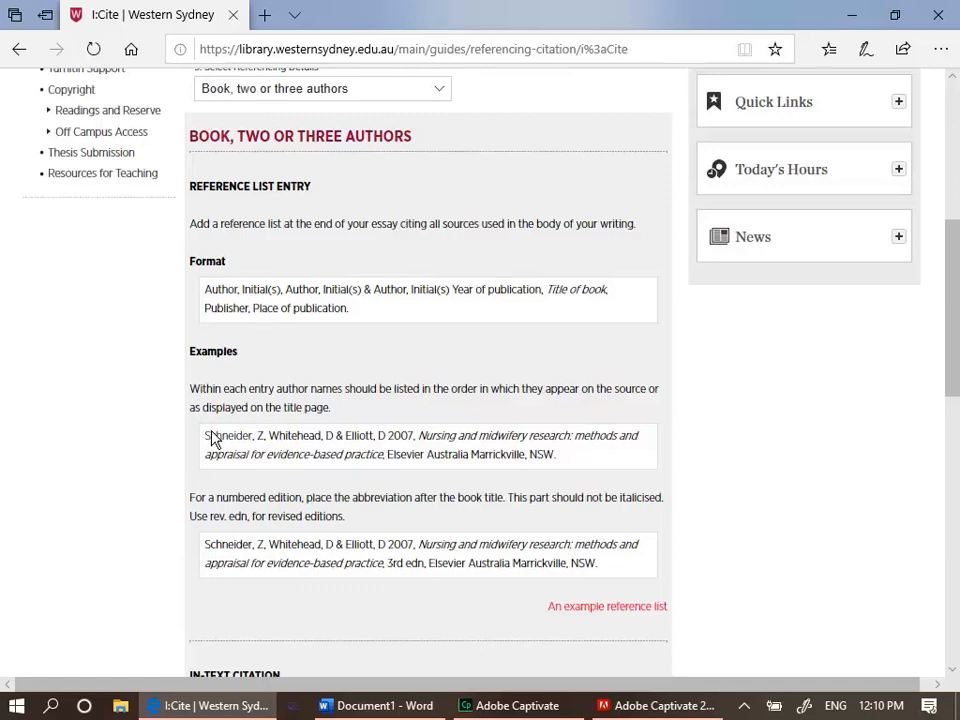
pyautogui.moveTo(212, 431)
pyautogui.moveTo(206, 438); pyautogui.dragTo(557, 464)
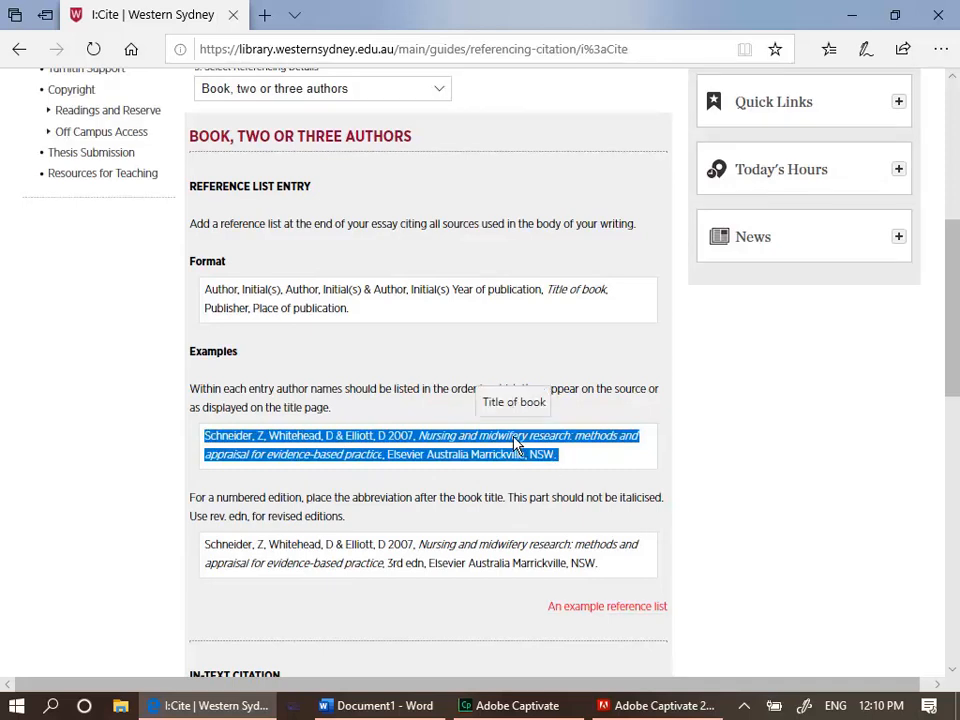
pyautogui.rightClick(515, 443)
pyautogui.click(522, 456)
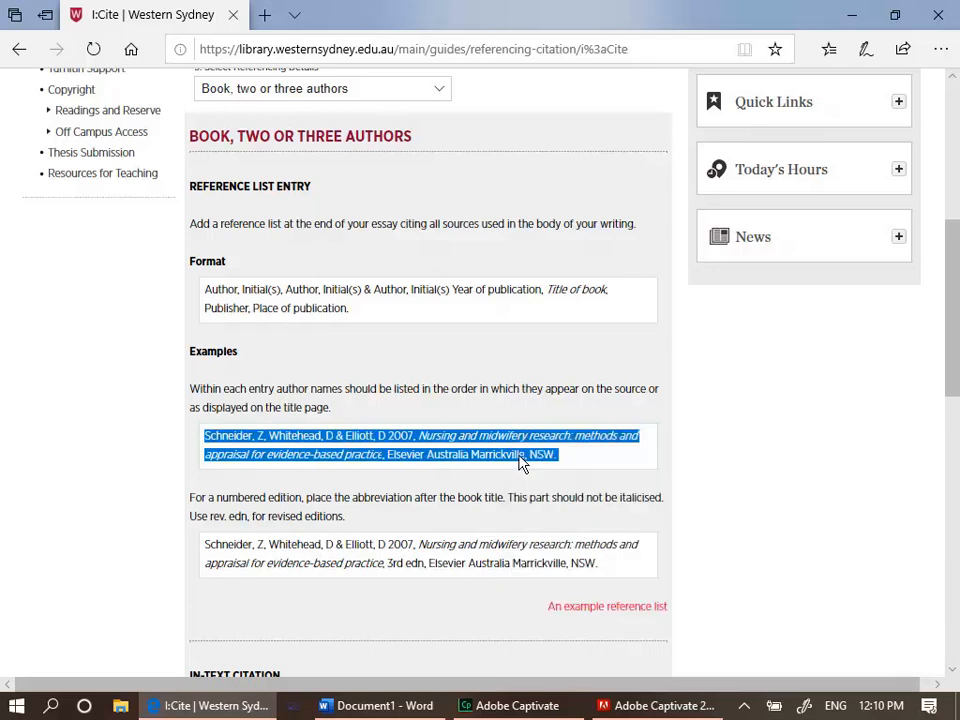
# Paste the copied example reference into the Word document below the title
pyautogui.click(370, 706)
pyautogui.hotkey('ctrl', 'v')
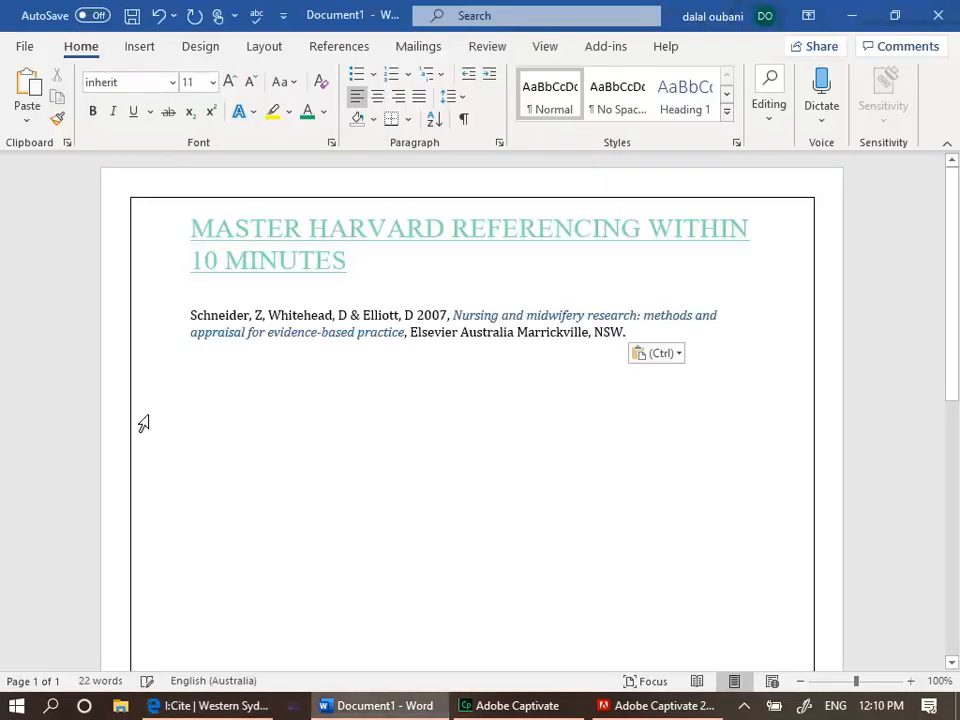
# Set the pasted reference's font size to 12
pyautogui.moveTo(189, 315); pyautogui.dragTo(658, 364)
pyautogui.click(205, 86)
pyautogui.write('12')
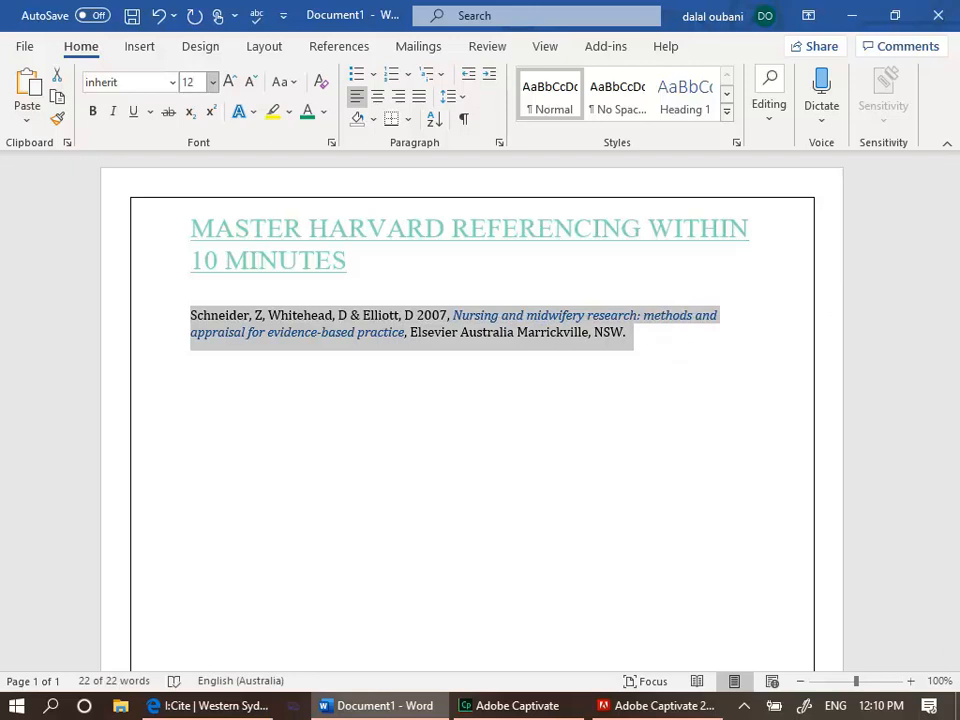
pyautogui.press('Return')
pyautogui.click(336, 515)
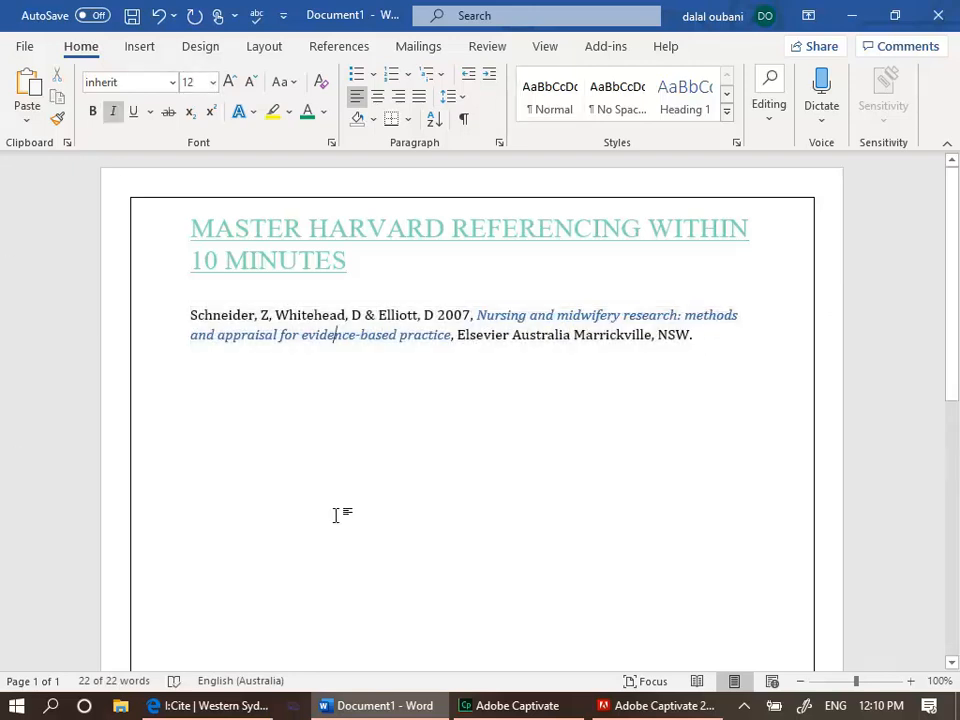
# Replace the first author's surname in the reference with Johnson
pyautogui.click(256, 316)
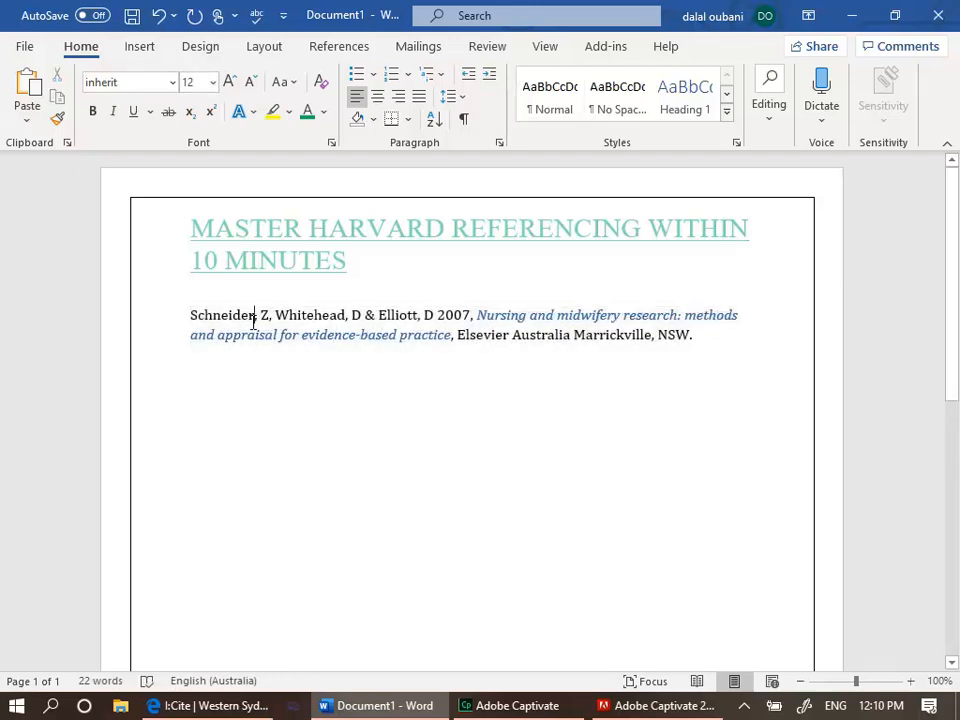
pyautogui.press('BackSpace')
pyautogui.press('BackSpace')
pyautogui.press('BackSpace')
pyautogui.press('BackSpace')
pyautogui.press('BackSpace')
pyautogui.press('BackSpace')
pyautogui.press('BackSpace')
pyautogui.press('BackSpace')
pyautogui.press('BackSpace')
pyautogui.write('jOHN')
pyautogui.press('BackSpace')
pyautogui.press('BackSpace')
pyautogui.write(',')
# Change the first author's initial to D
pyautogui.press('BackSpace')
pyautogui.press('BackSpace')
pyautogui.press('BackSpace')
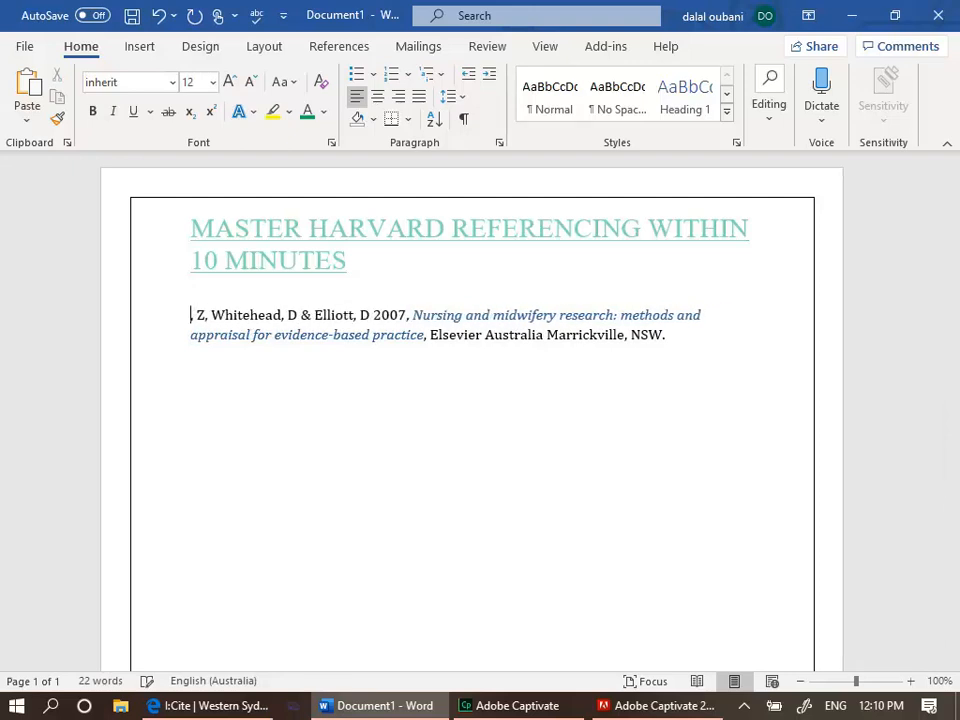
pyautogui.write('Johnson')
pyautogui.press('Right')
pyautogui.press('Right')
pyautogui.press('Right')
pyautogui.press('Delete')
pyautogui.press('BackSpace')
pyautogui.write('D')
# Delete the second author, Whitehead, from the reference
pyautogui.press('Right')
pyautogui.press('Right')
pyautogui.press('Right')
pyautogui.press('Right')
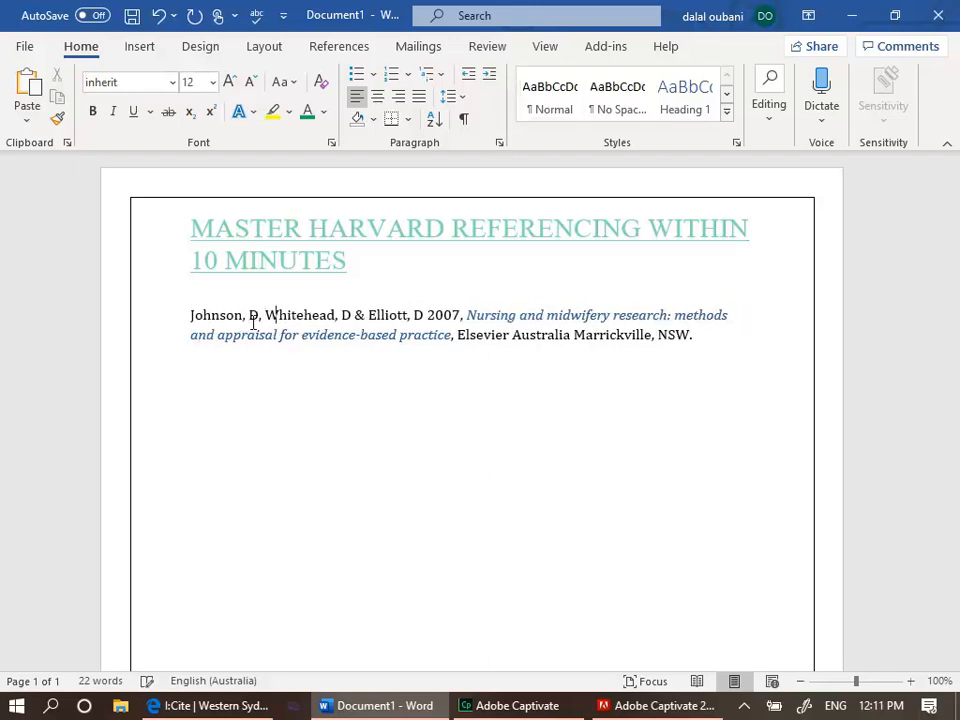
pyautogui.press('Right')
pyautogui.press('Right')
pyautogui.press('Right')
pyautogui.press('Right')
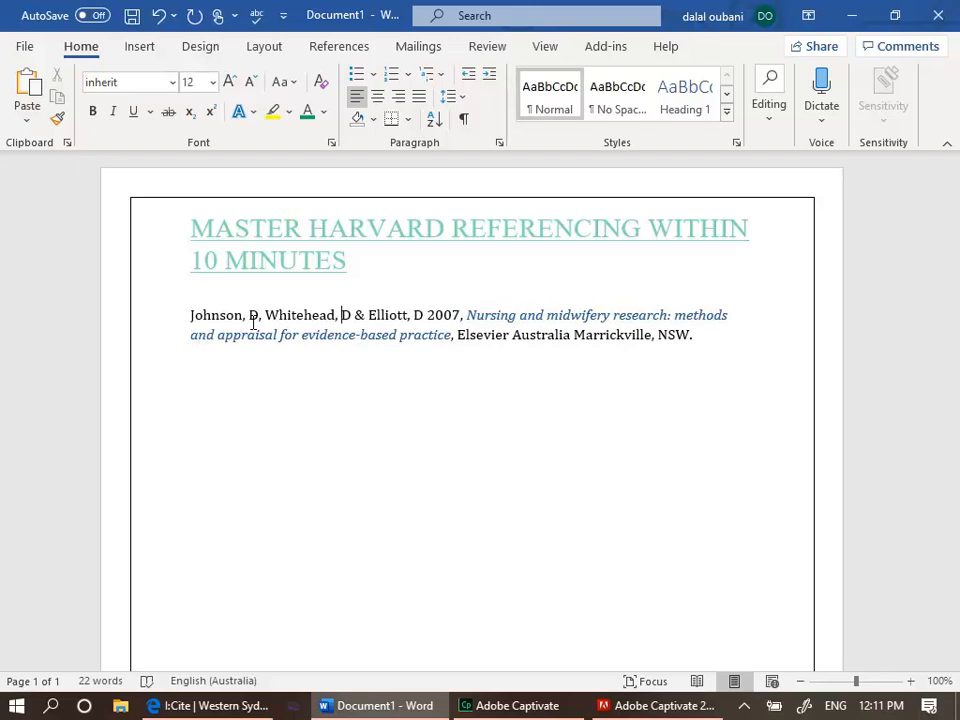
pyautogui.press('BackSpace')
pyautogui.press('BackSpace')
pyautogui.press('BackSpace')
pyautogui.press('BackSpace')
pyautogui.press('BackSpace')
pyautogui.press('BackSpace')
pyautogui.press('BackSpace')
pyautogui.press('BackSpace')
pyautogui.press('BackSpace')
pyautogui.press('BackSpace')
pyautogui.press('BackSpace')
pyautogui.press('BackSpace')
pyautogui.press('BackSpace')
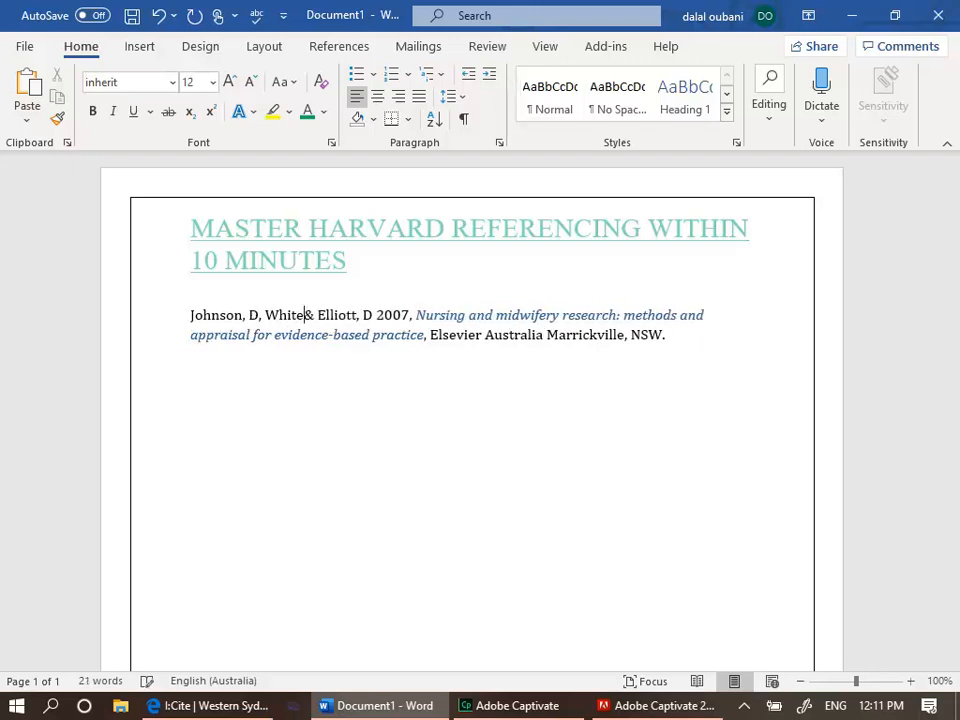
pyautogui.press('BackSpace')
pyautogui.press('BackSpace')
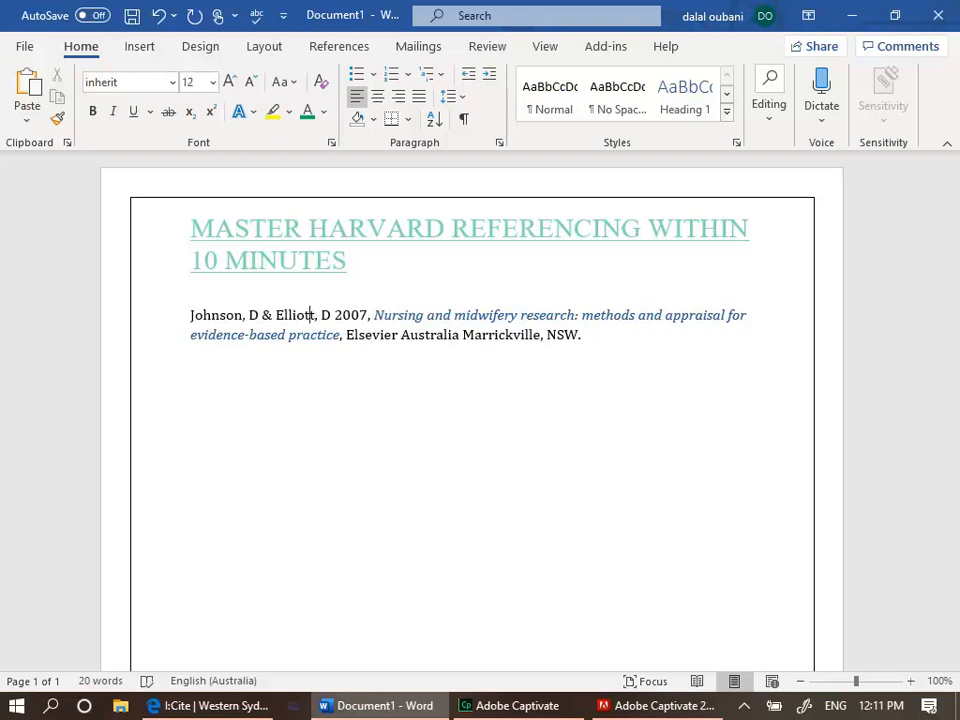
# Replace the remaining co-author with Smith, E
pyautogui.press('BackSpace')
pyautogui.press('BackSpace')
pyautogui.press('BackSpace')
pyautogui.press('BackSpace')
pyautogui.press('BackSpace')
pyautogui.press('BackSpace')
pyautogui.press('BackSpace')
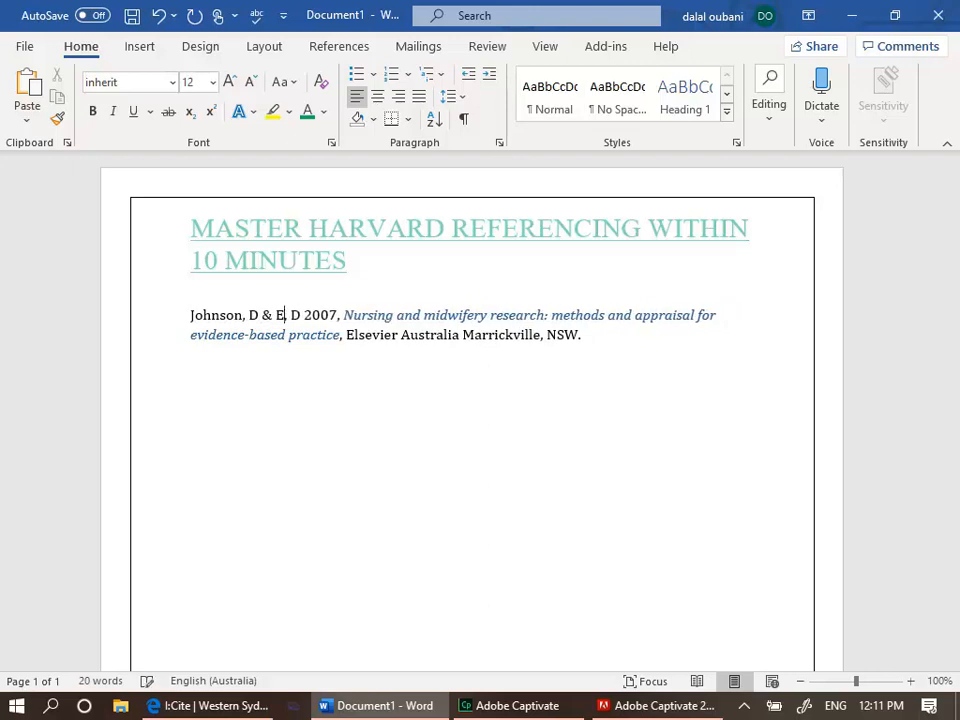
pyautogui.write('Smith')
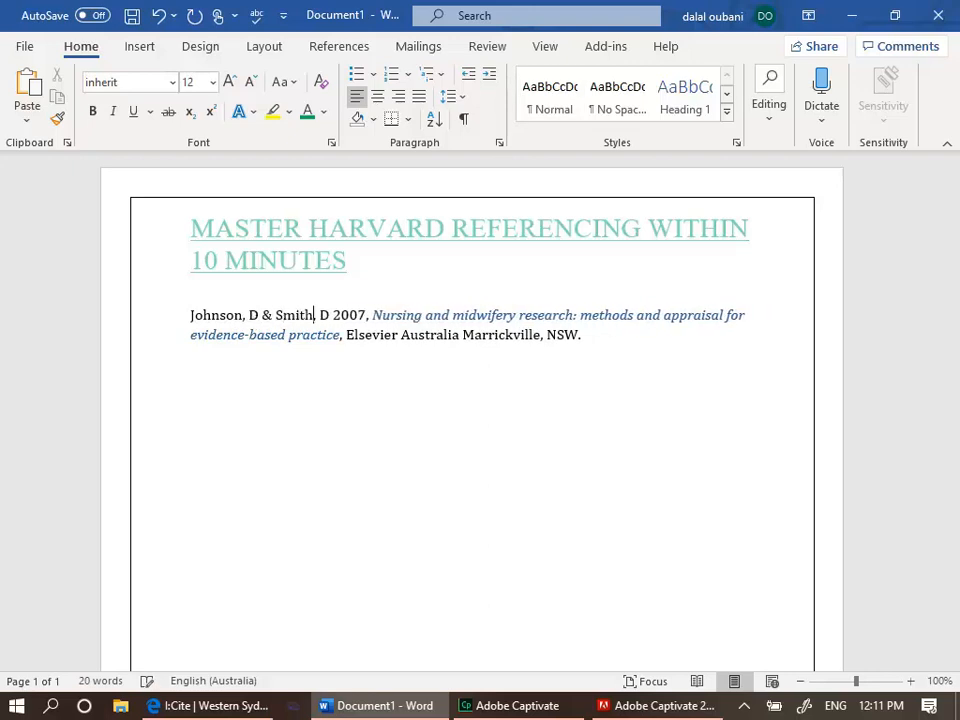
pyautogui.write(',')
pyautogui.press('Right')
pyautogui.press('Right')
pyautogui.press('BackSpace')
pyautogui.write('E')
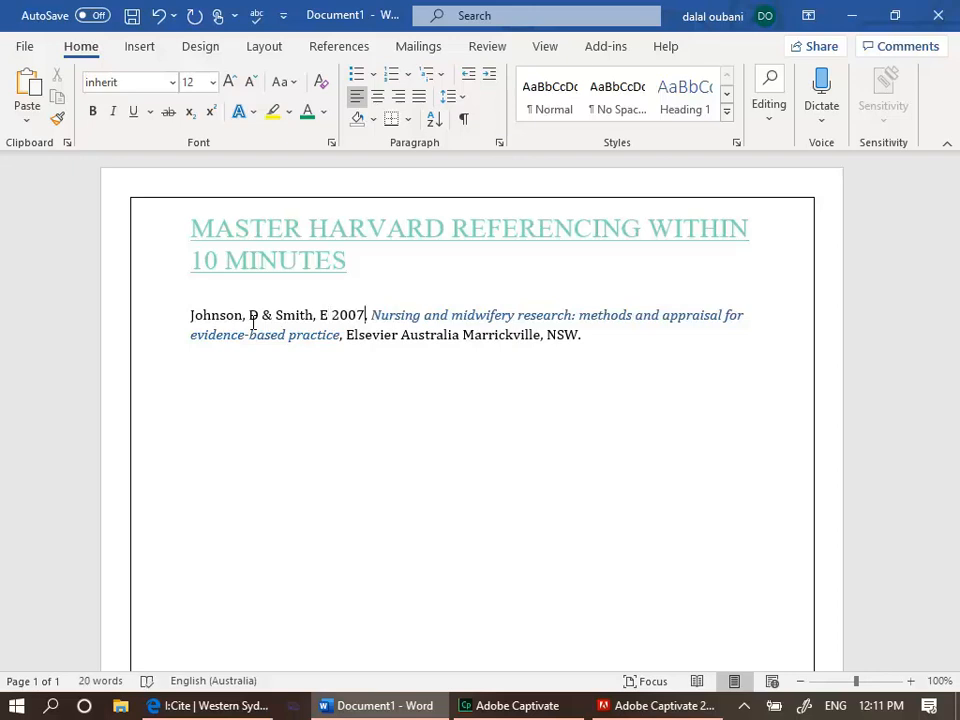
# Change the reference's year of publication to 2016
pyautogui.press('BackSpace')
pyautogui.press('BackSpace')
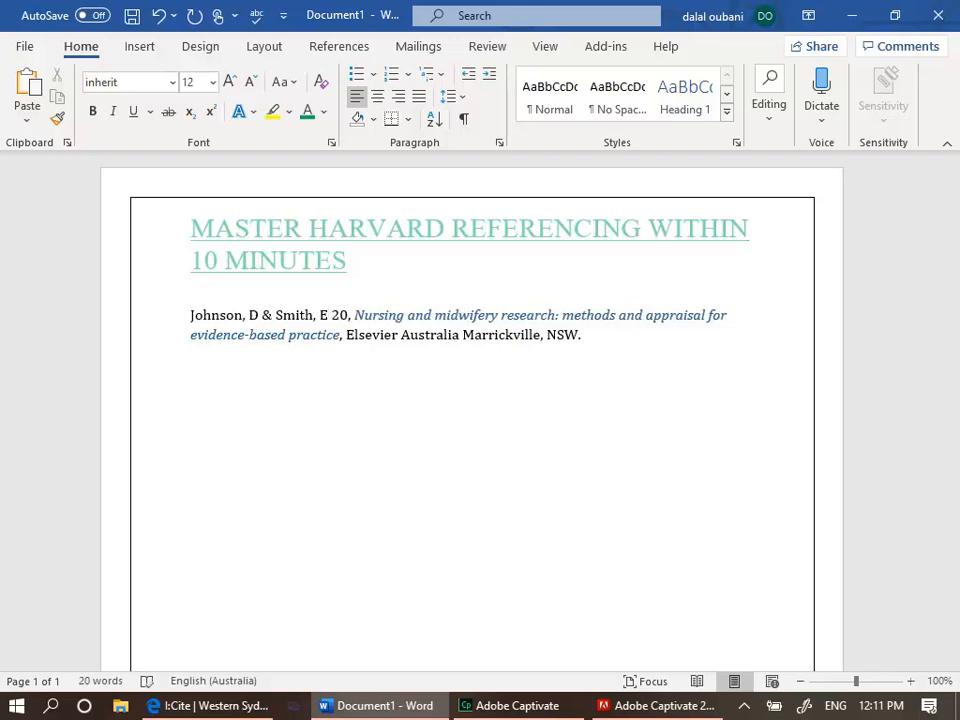
pyautogui.write('16')
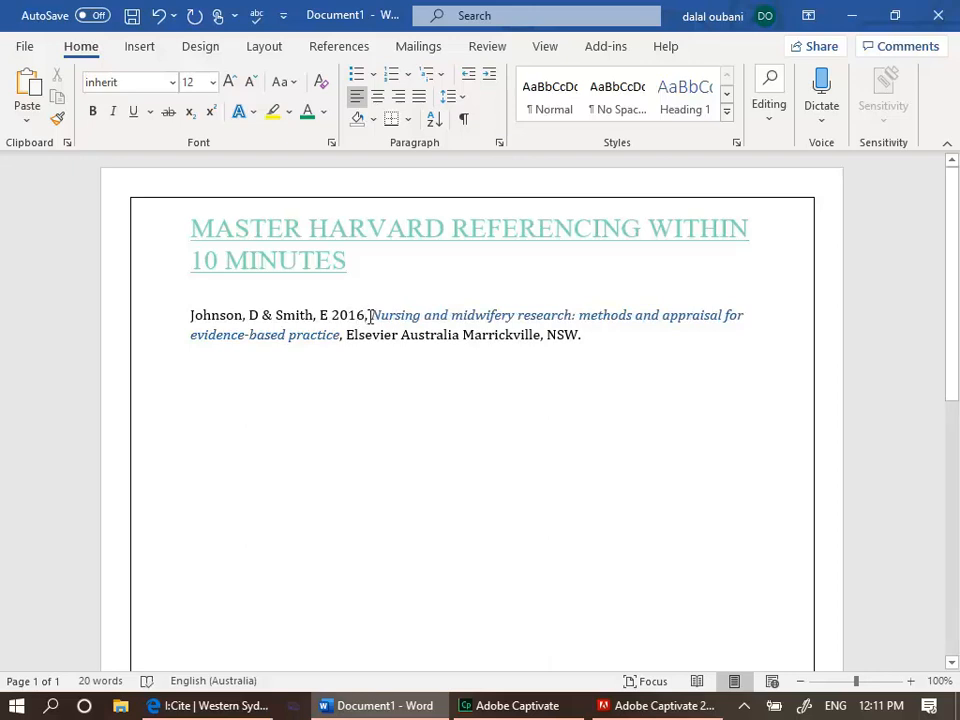
# Replace the italic book title with Avoiding Bushfires in Australia
pyautogui.moveTo(376, 317); pyautogui.dragTo(342, 336)
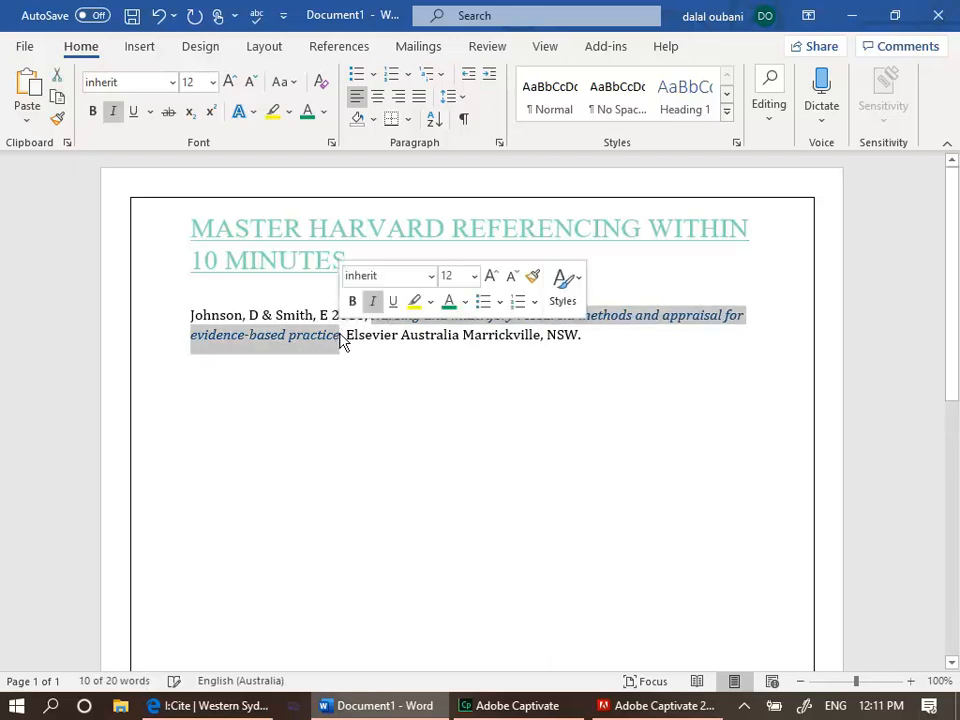
pyautogui.press('Delete')
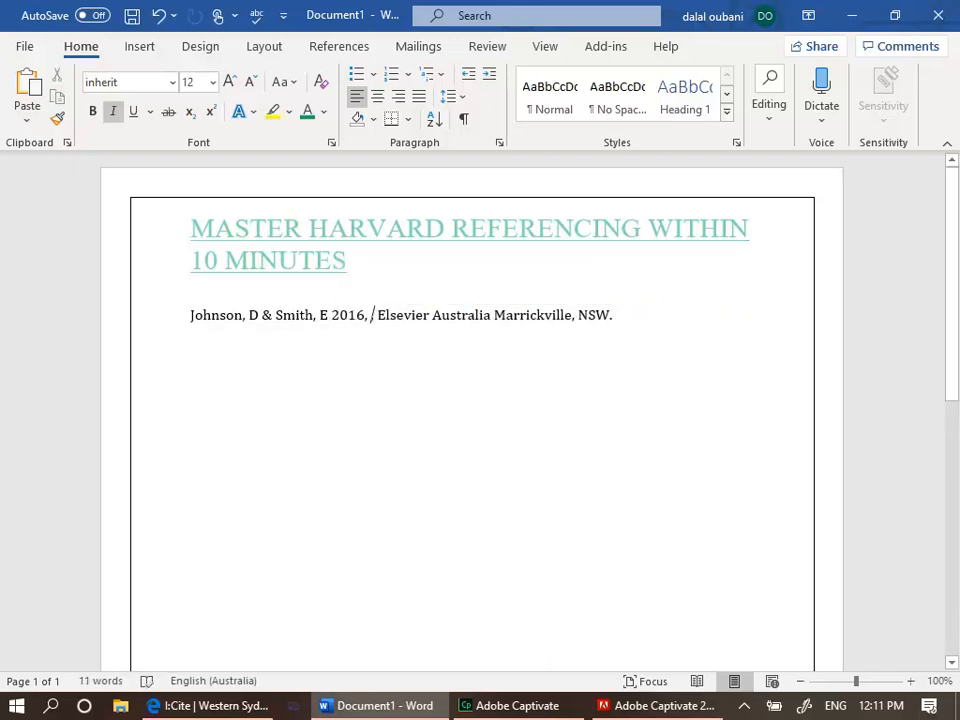
pyautogui.write('Avoiding Bushfires in Austra')
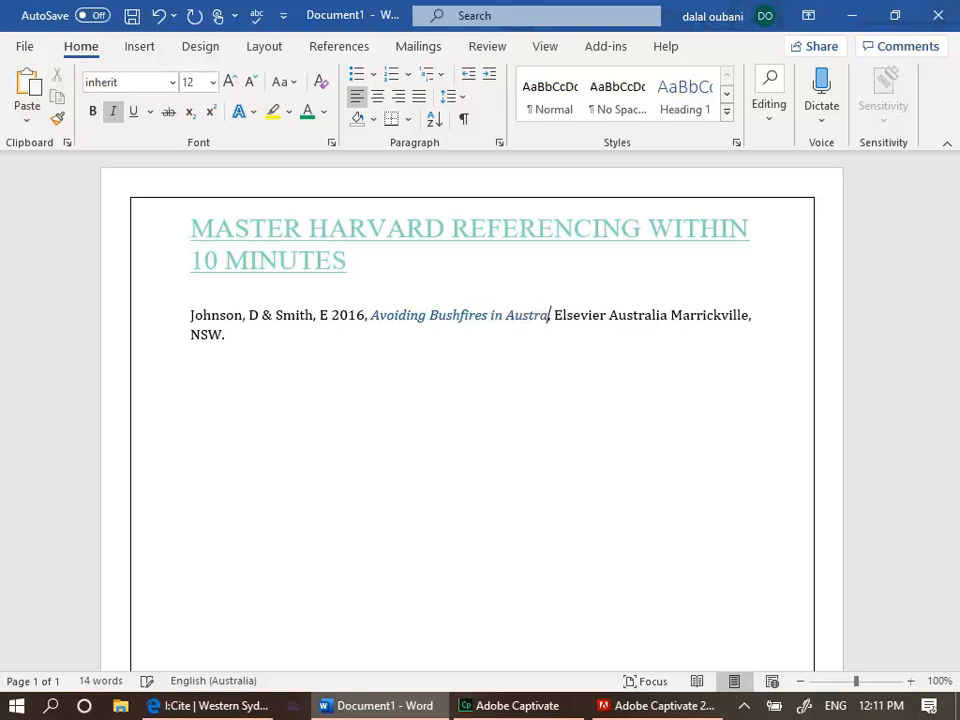
pyautogui.write('lia')
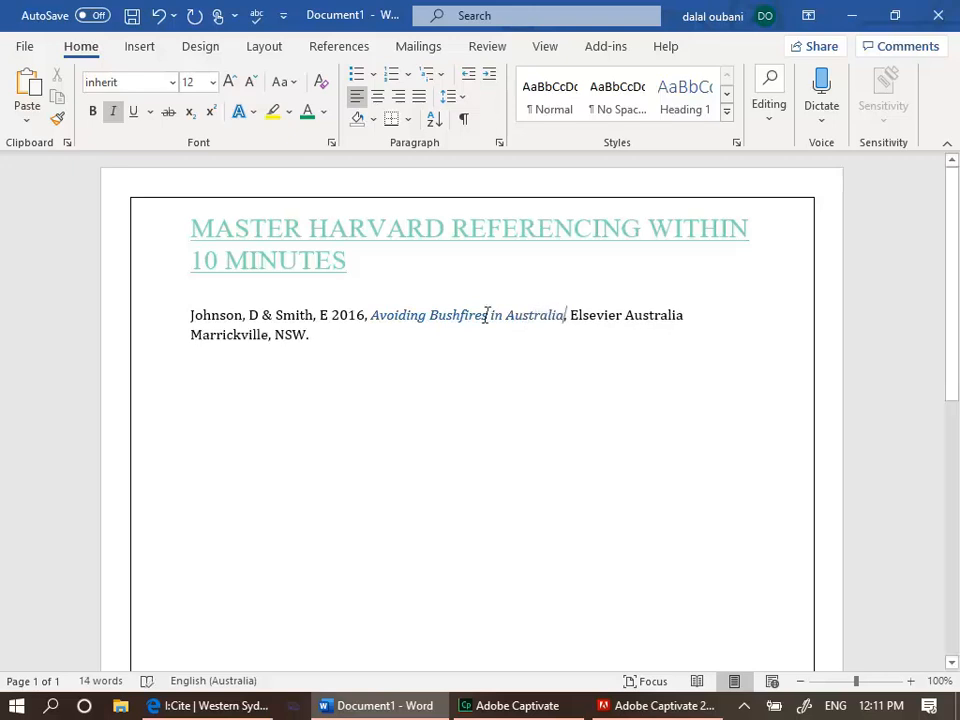
# Replace the publisher and place of publication with MacMillan Books, keeping NSW
pyautogui.click(268, 334)
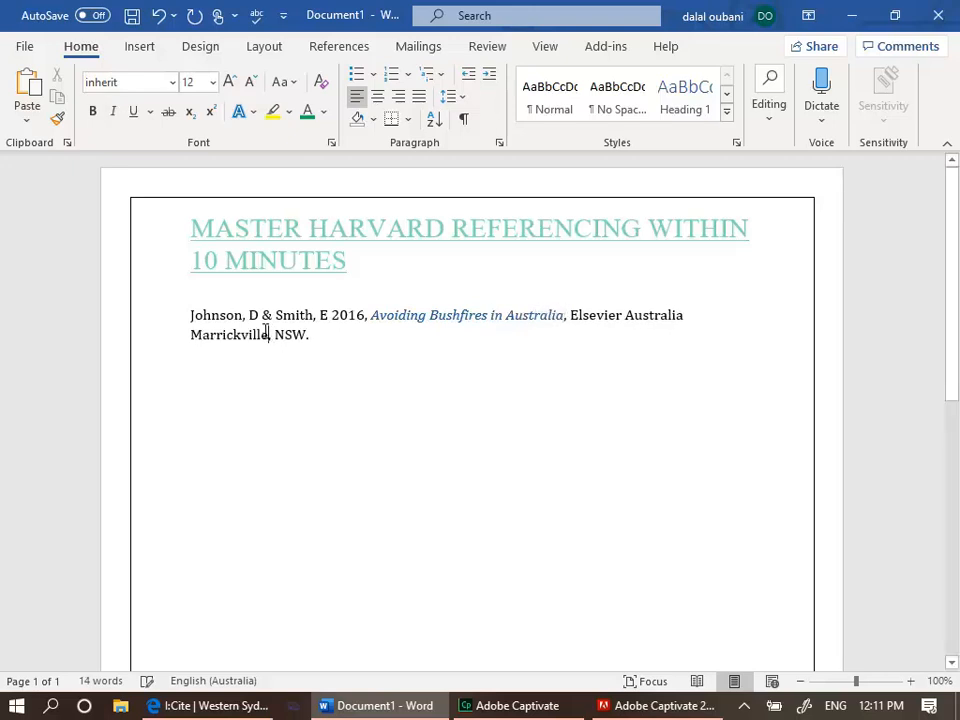
pyautogui.press('BackSpace')
pyautogui.press('BackSpace')
pyautogui.press('BackSpace')
pyautogui.press('BackSpace')
pyautogui.press('BackSpace')
pyautogui.press('BackSpace')
pyautogui.press('BackSpace')
pyautogui.press('BackSpace')
pyautogui.press('BackSpace')
pyautogui.press('BackSpace')
pyautogui.press('BackSpace')
pyautogui.press('BackSpace')
pyautogui.press('BackSpace')
pyautogui.press('BackSpace')
pyautogui.press('BackSpace')
pyautogui.press('BackSpace')
pyautogui.press('BackSpace')
pyautogui.press('BackSpace')
pyautogui.press('BackSpace')
pyautogui.press('BackSpace')
pyautogui.press('BackSpace')
pyautogui.press('BackSpace')
pyautogui.press('BackSpace')
pyautogui.press('BackSpace')
pyautogui.press('BackSpace')
pyautogui.press('BackSpace')
pyautogui.press('BackSpace')
pyautogui.press('BackSpace')
pyautogui.press('BackSpace')
pyautogui.press('BackSpace')
pyautogui.press('BackSpace')
pyautogui.write('MacMil')
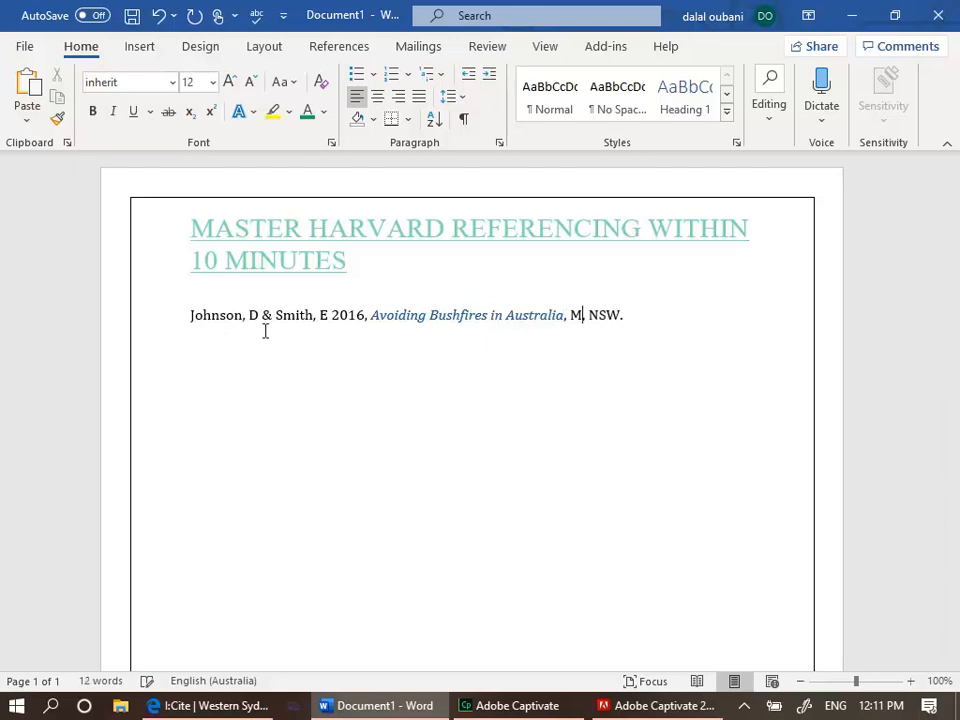
pyautogui.write('lan Books')
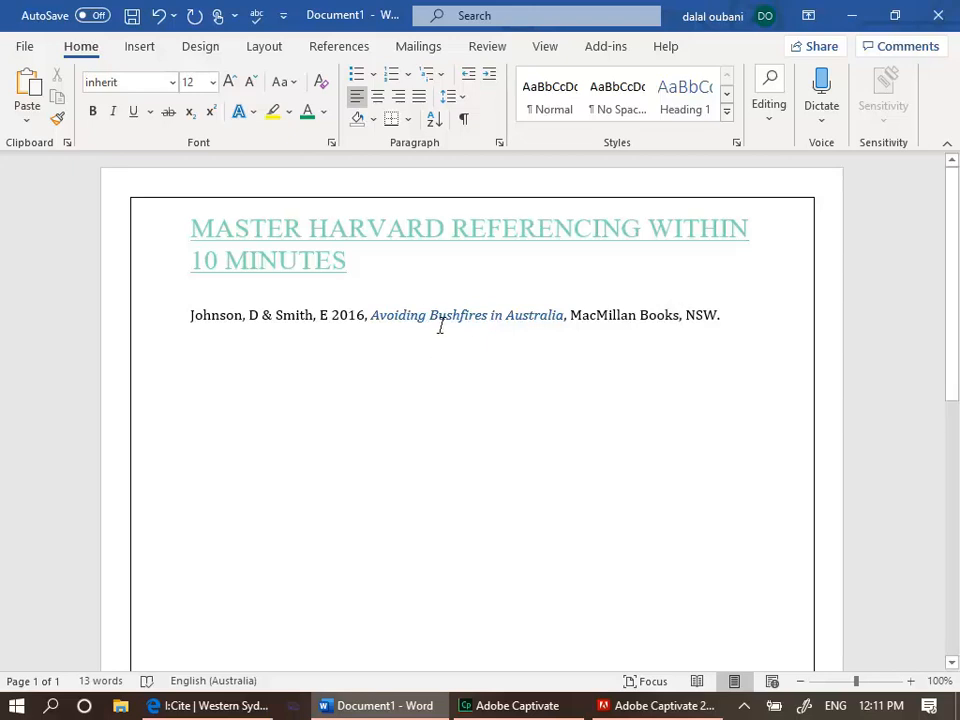
# Set the book title's font colour to black and start a new paragraph below the reference
pyautogui.moveTo(372, 313); pyautogui.dragTo(568, 328)
pyautogui.click(324, 116)
pyautogui.click(328, 137)
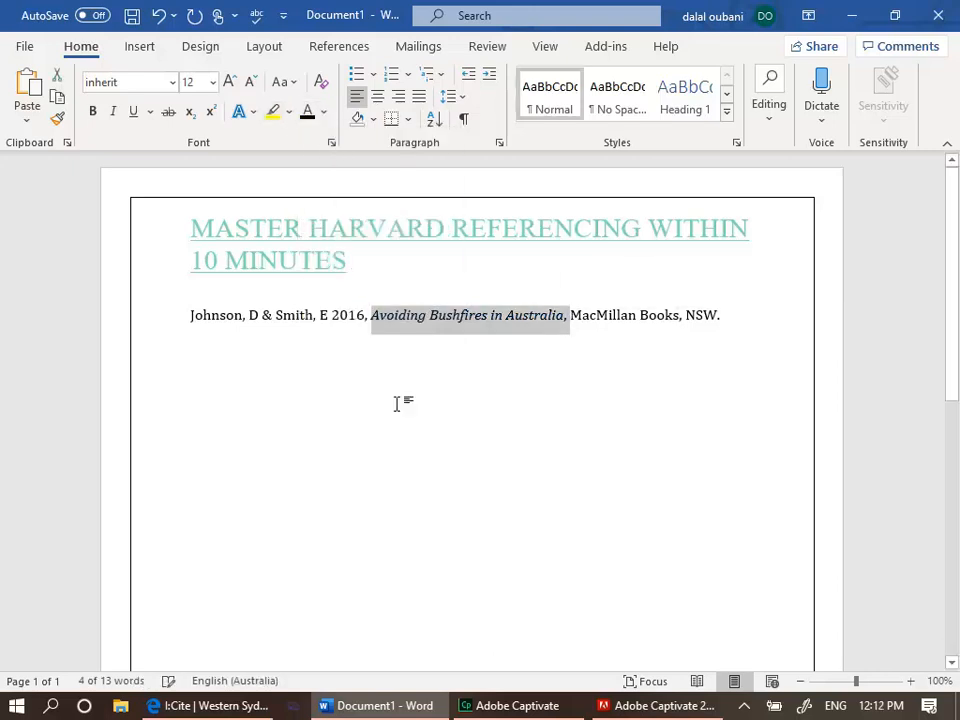
pyautogui.click(440, 441)
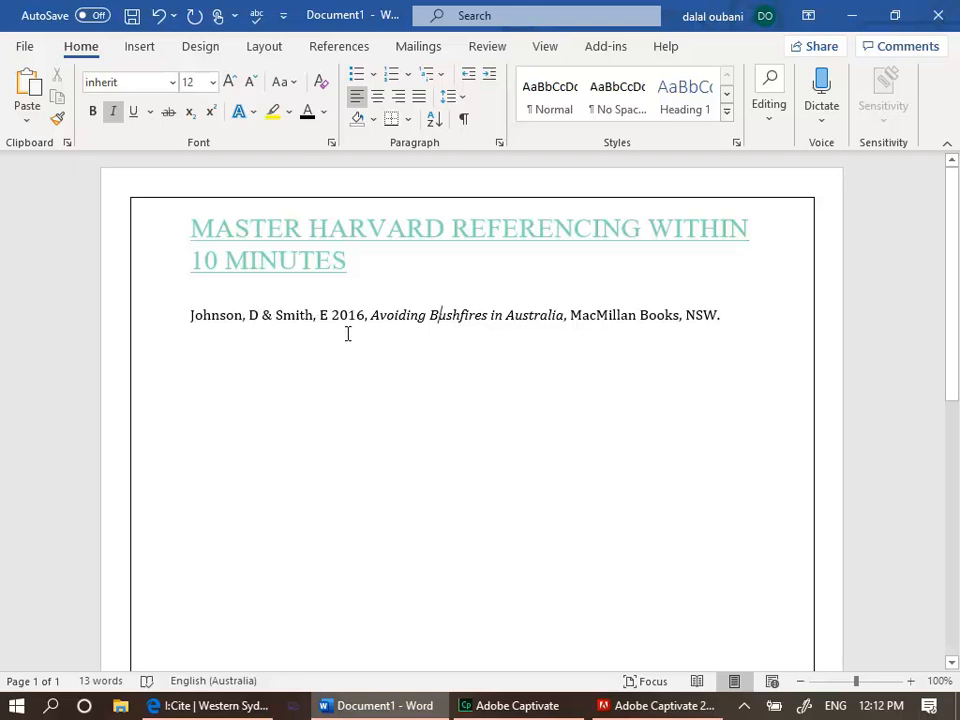
pyautogui.click(741, 323)
pyautogui.press('Return')
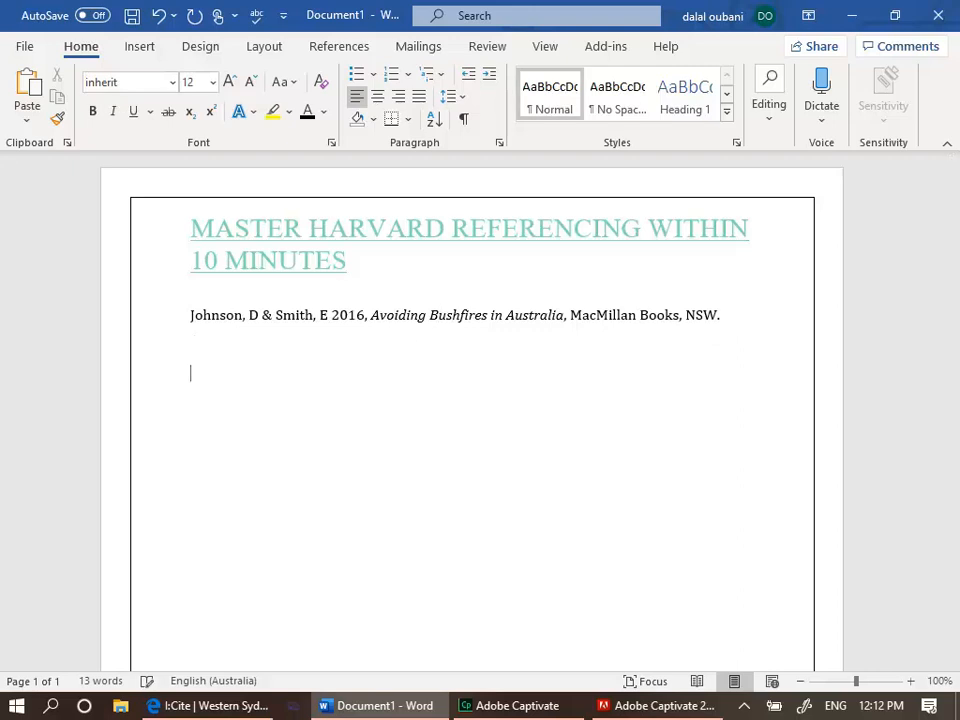
# In the I:Cite guide, choose Print articles and Journal article, one author to display its example
pyautogui.click(243, 706)
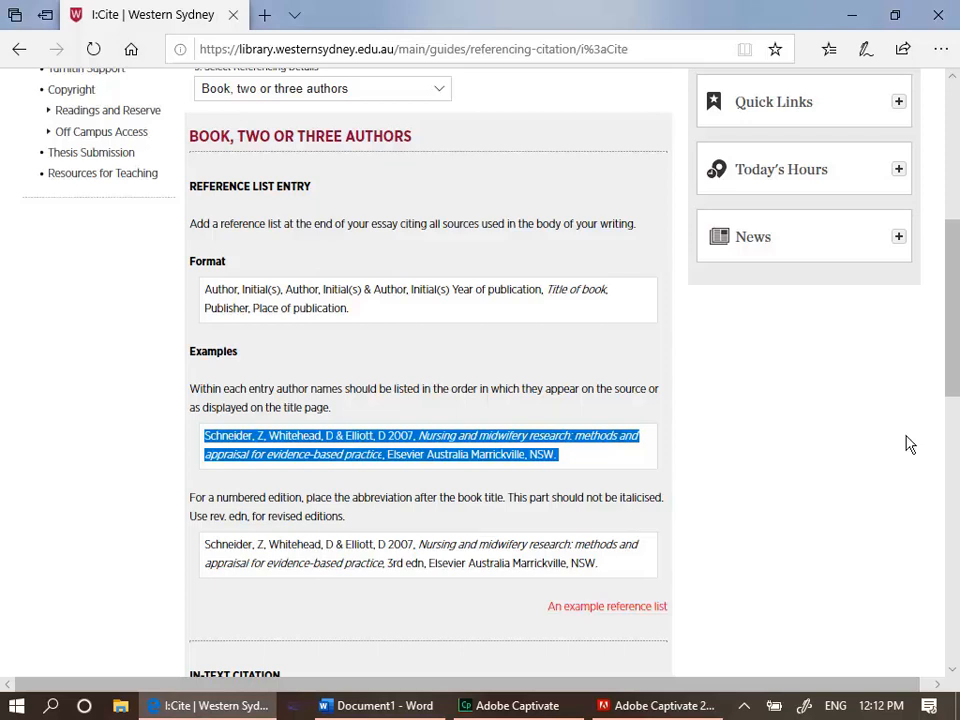
pyautogui.moveTo(957, 377); pyautogui.dragTo(957, 292)
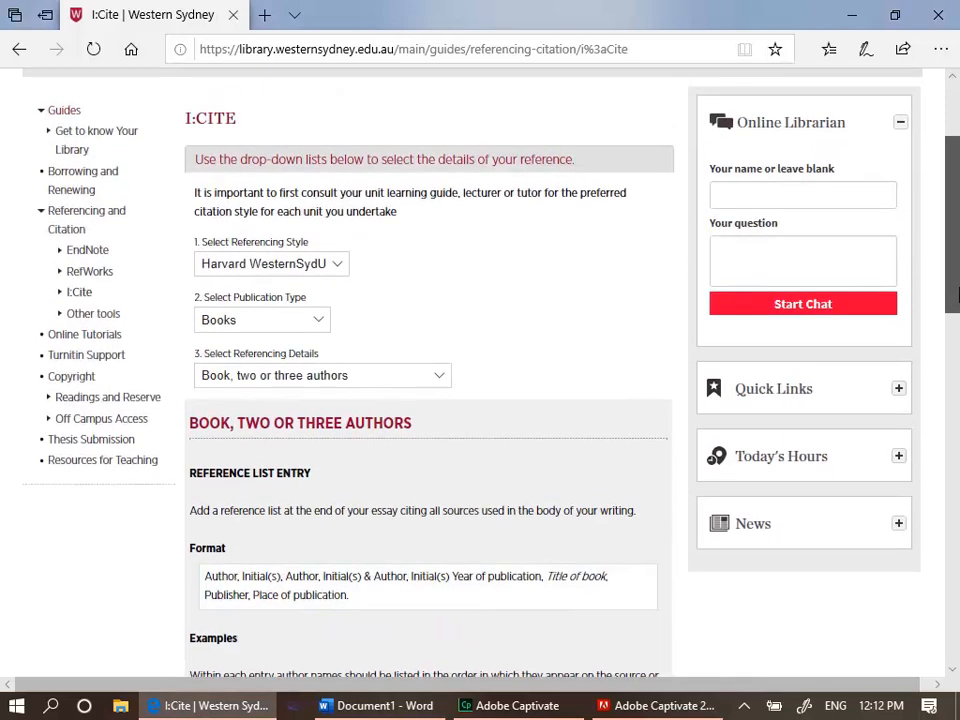
pyautogui.click(318, 322)
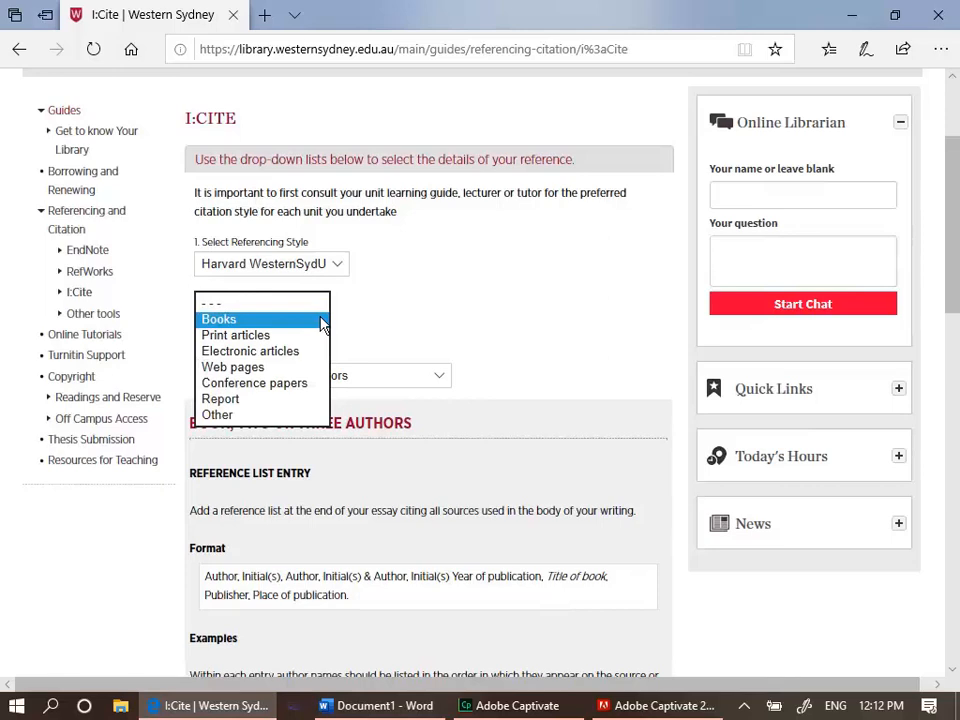
pyautogui.click(306, 337)
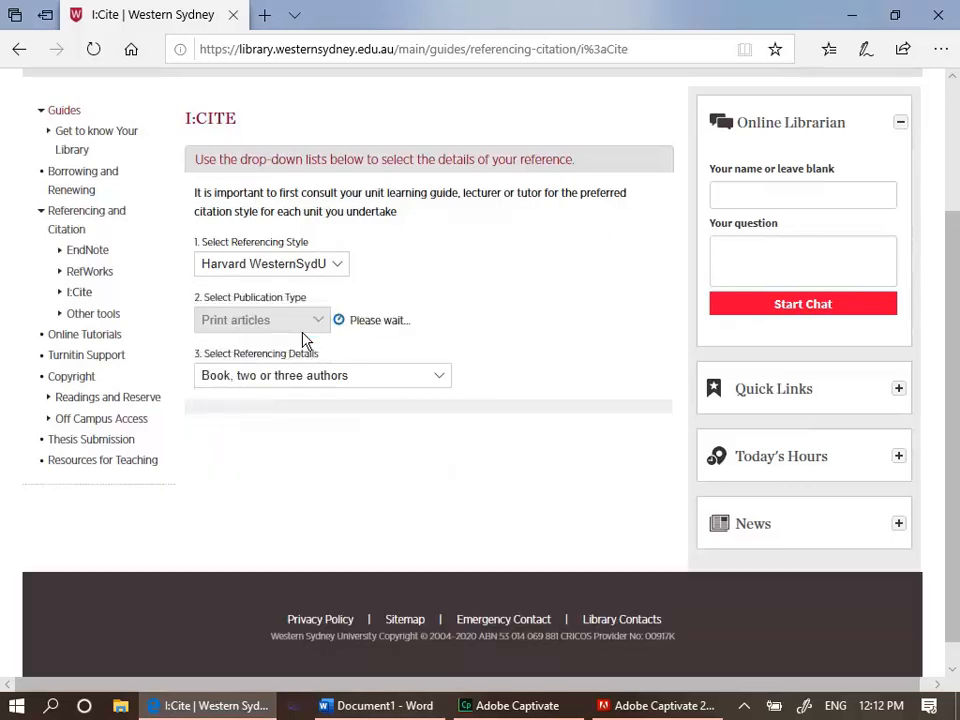
pyautogui.click(381, 379)
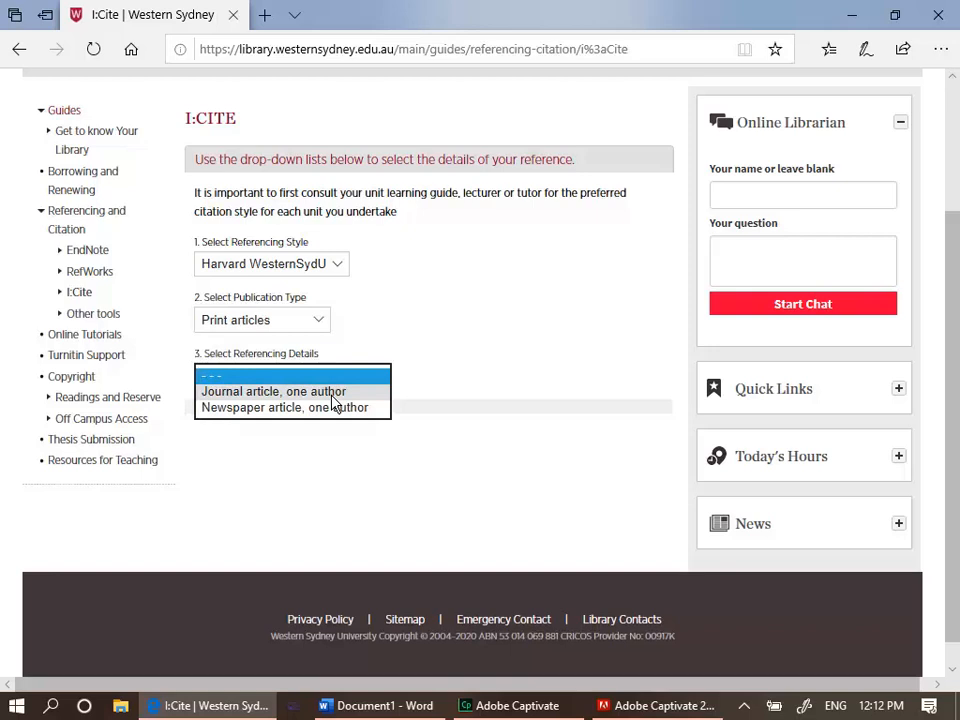
pyautogui.click(333, 396)
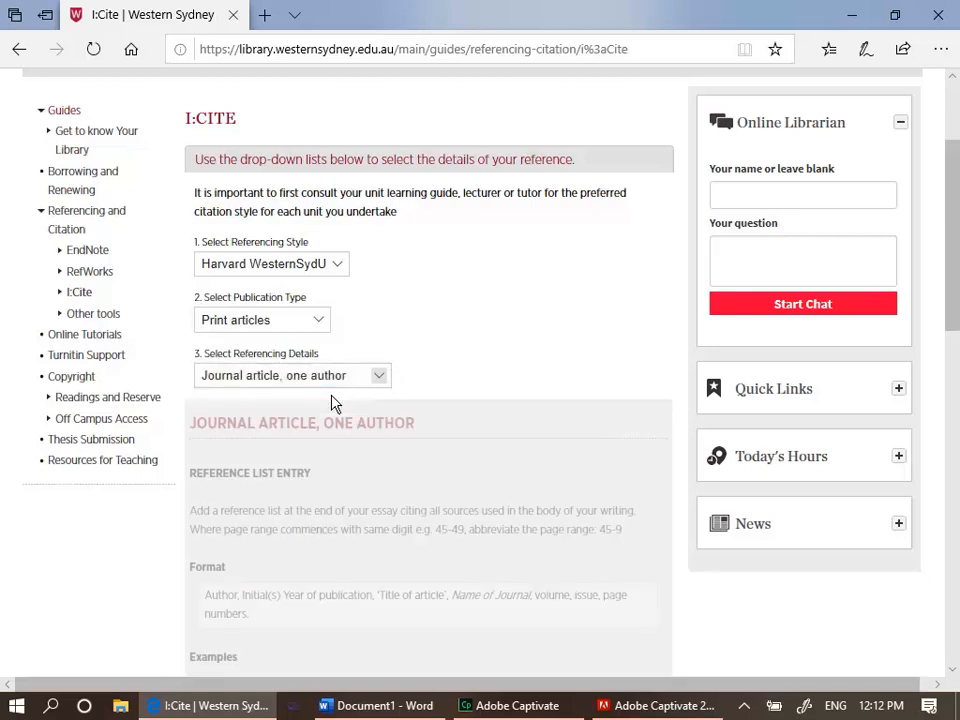
pyautogui.moveTo(953, 233); pyautogui.dragTo(957, 332)
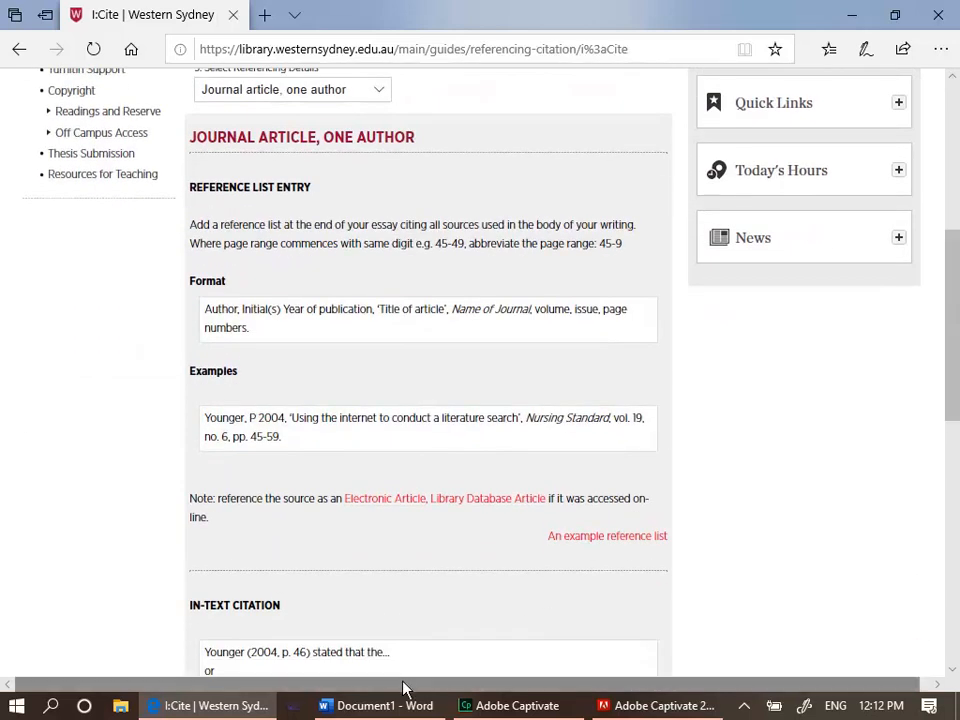
pyautogui.click(388, 706)
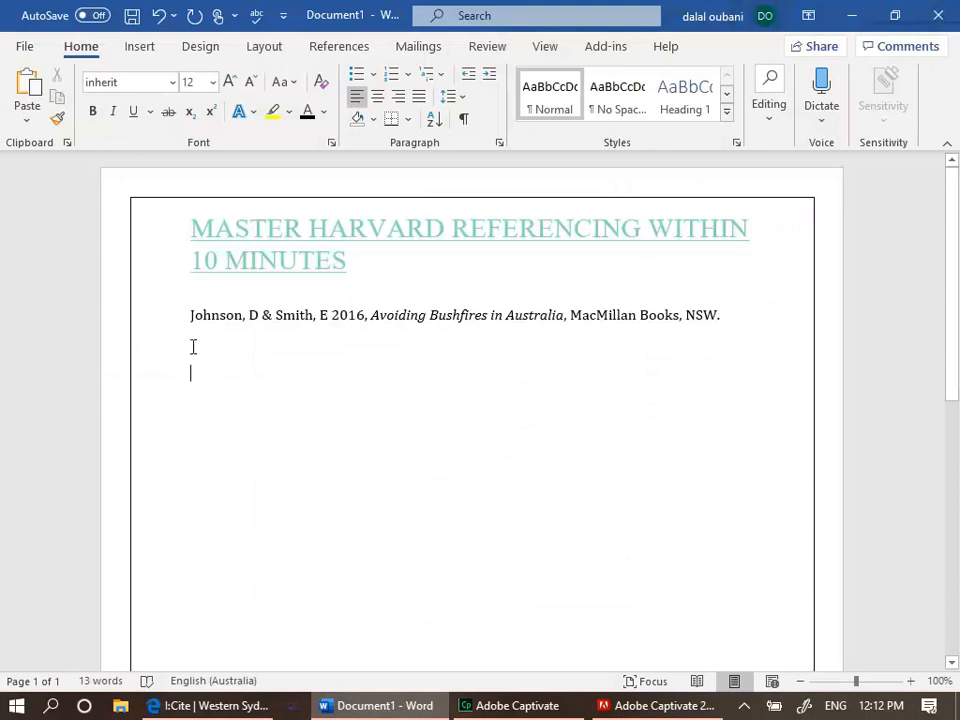
pyautogui.moveTo(191, 316); pyautogui.dragTo(331, 318)
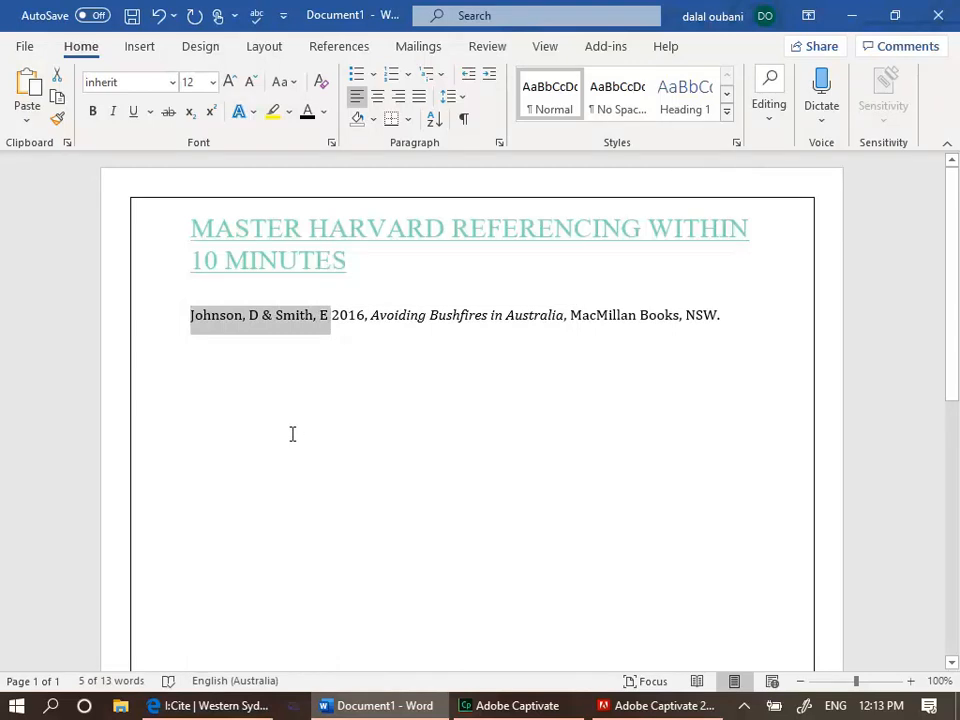
pyautogui.click(734, 324)
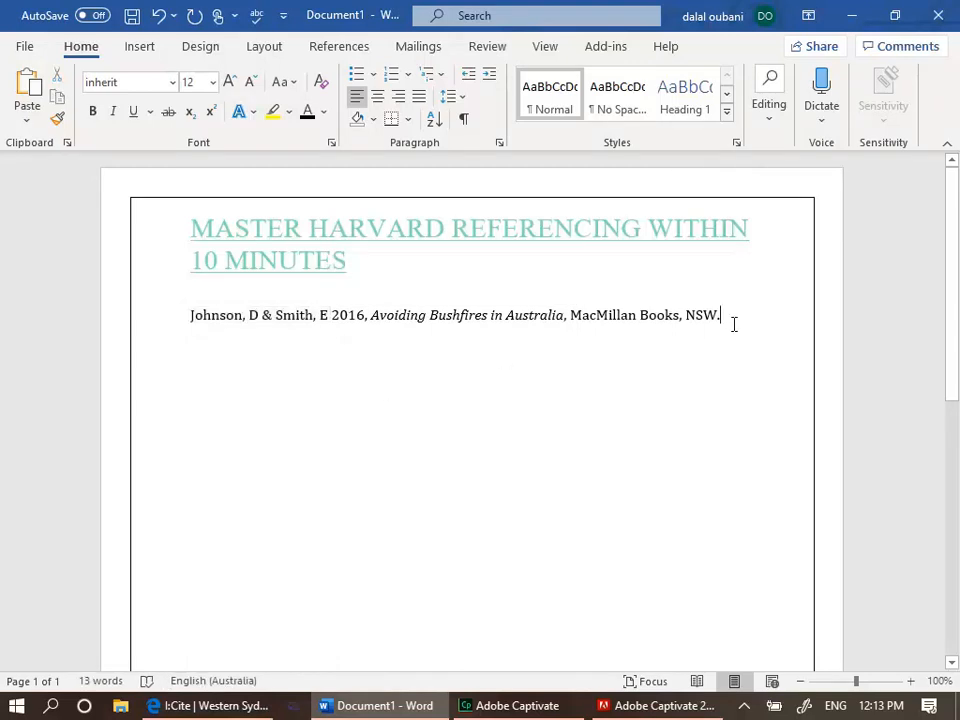
pyautogui.click(193, 312)
pyautogui.moveTo(195, 315); pyautogui.dragTo(352, 329)
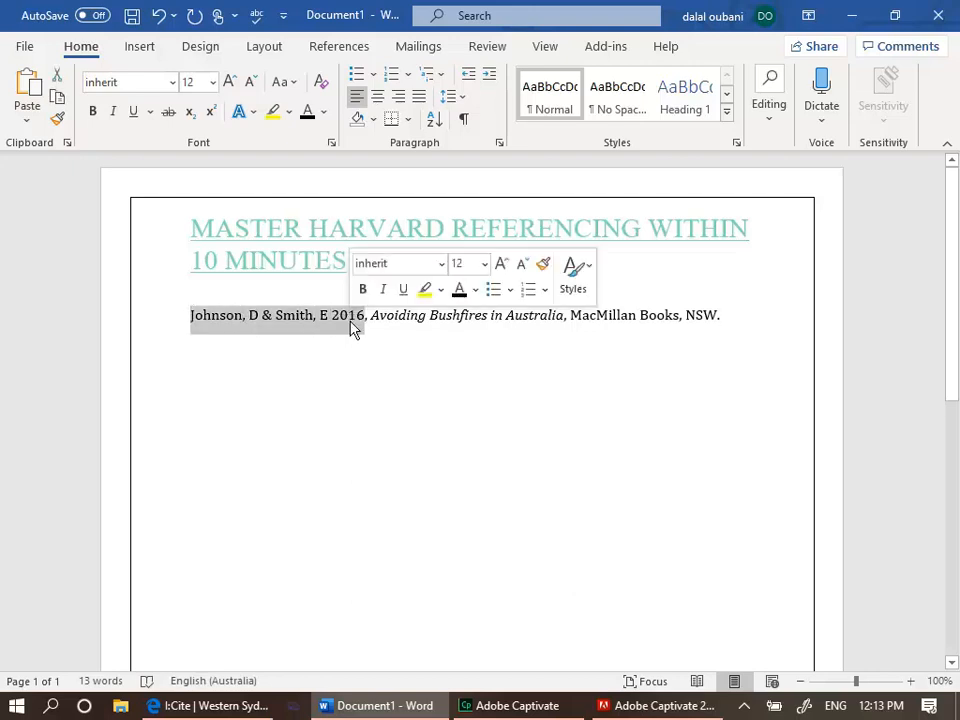
pyautogui.click(741, 316)
pyautogui.press('Return')
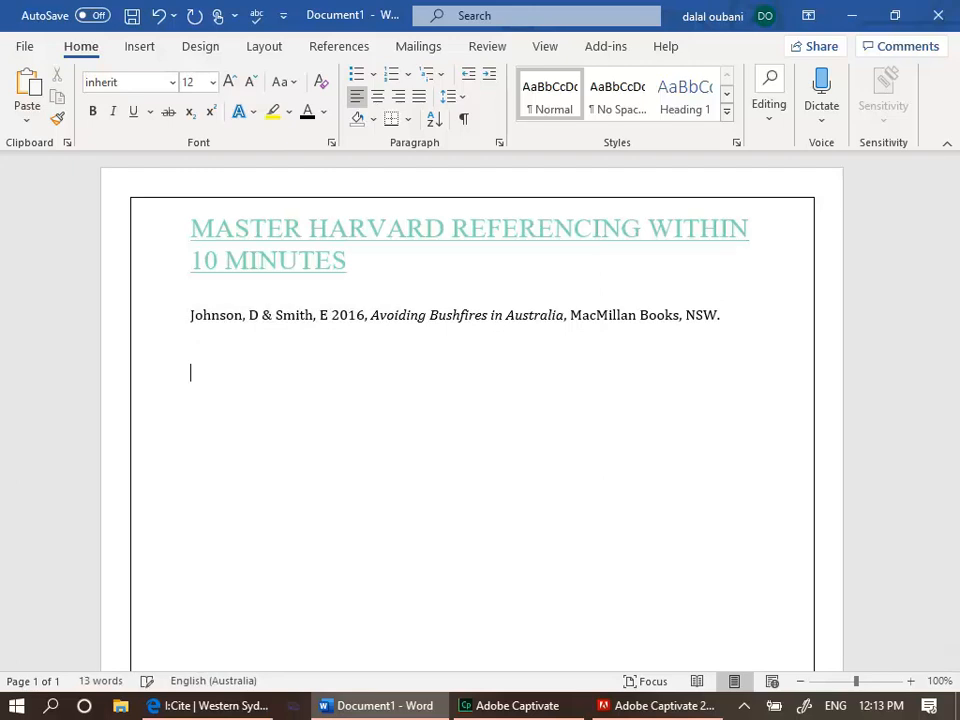
# Copy the journal article example from the guide and paste it on the new line in the document
pyautogui.click(250, 707)
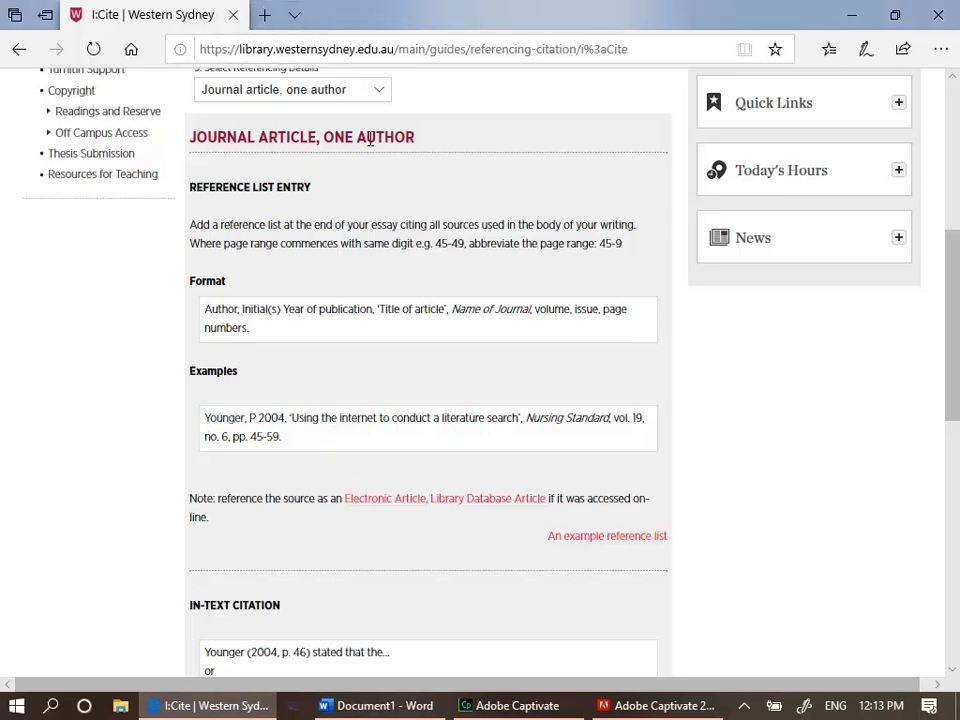
pyautogui.moveTo(208, 425); pyautogui.dragTo(298, 441)
pyautogui.hotkey('ctrl', 'c')
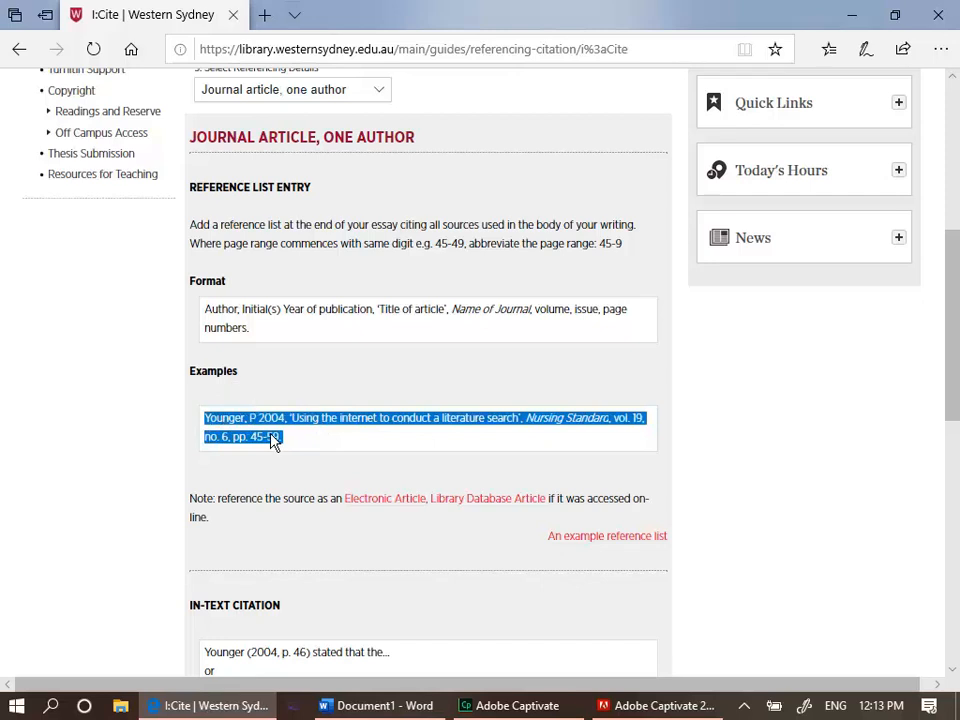
pyautogui.click(463, 609)
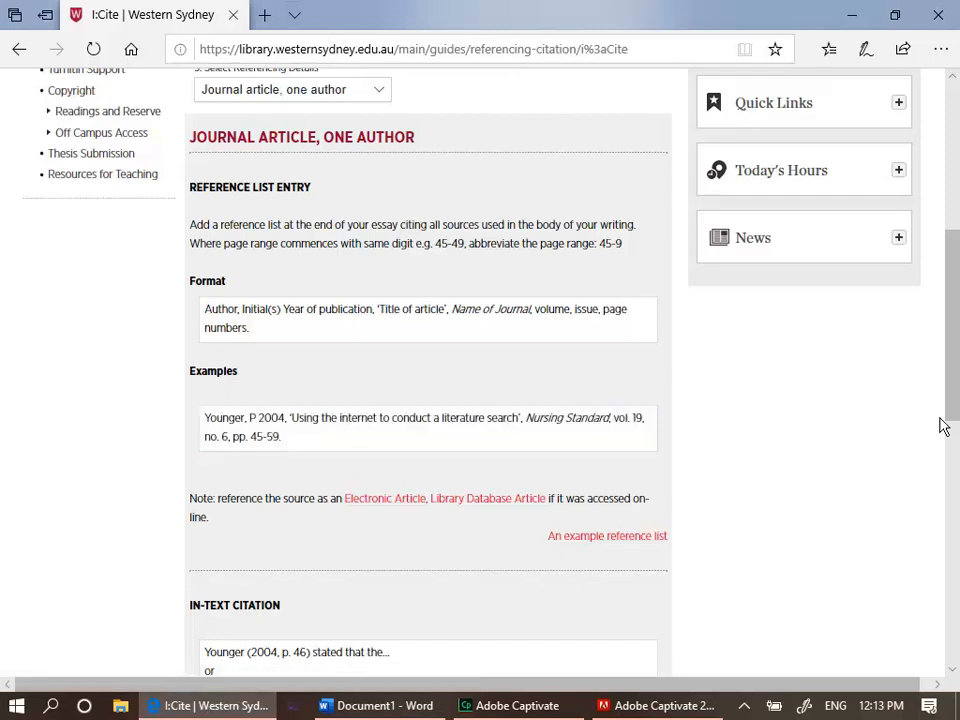
pyautogui.moveTo(957, 377); pyautogui.dragTo(957, 408)
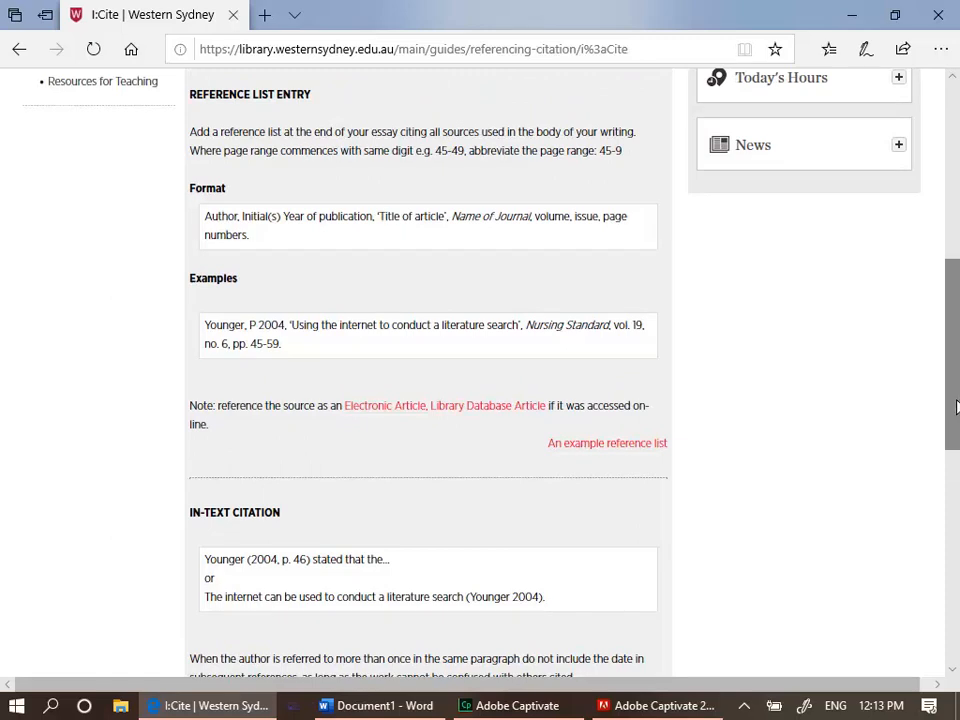
pyautogui.moveTo(957, 407); pyautogui.dragTo(957, 283)
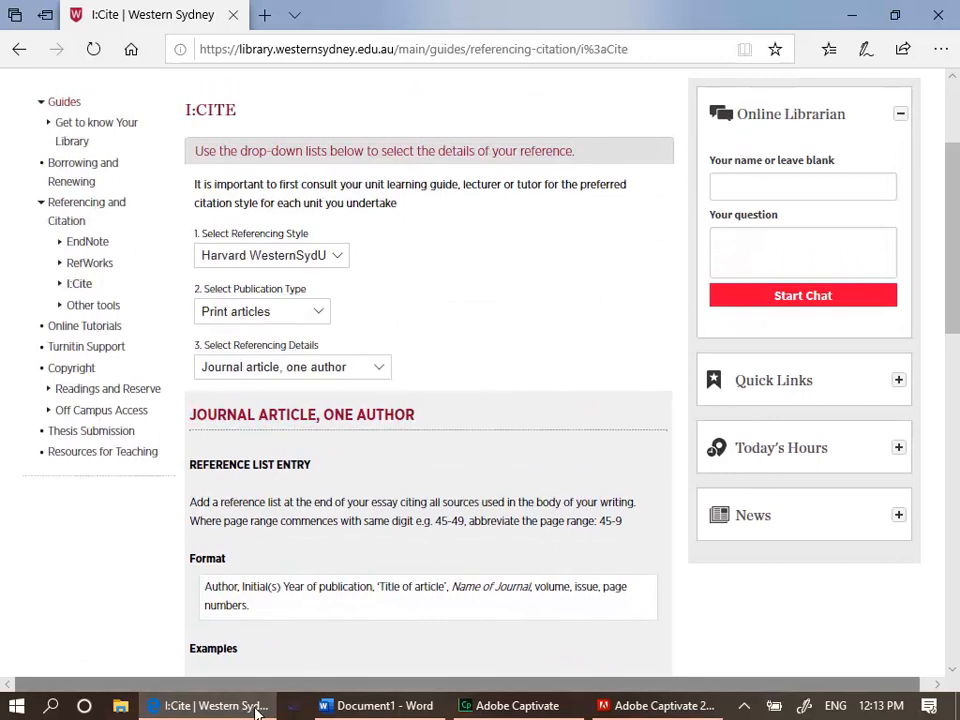
pyautogui.click(341, 706)
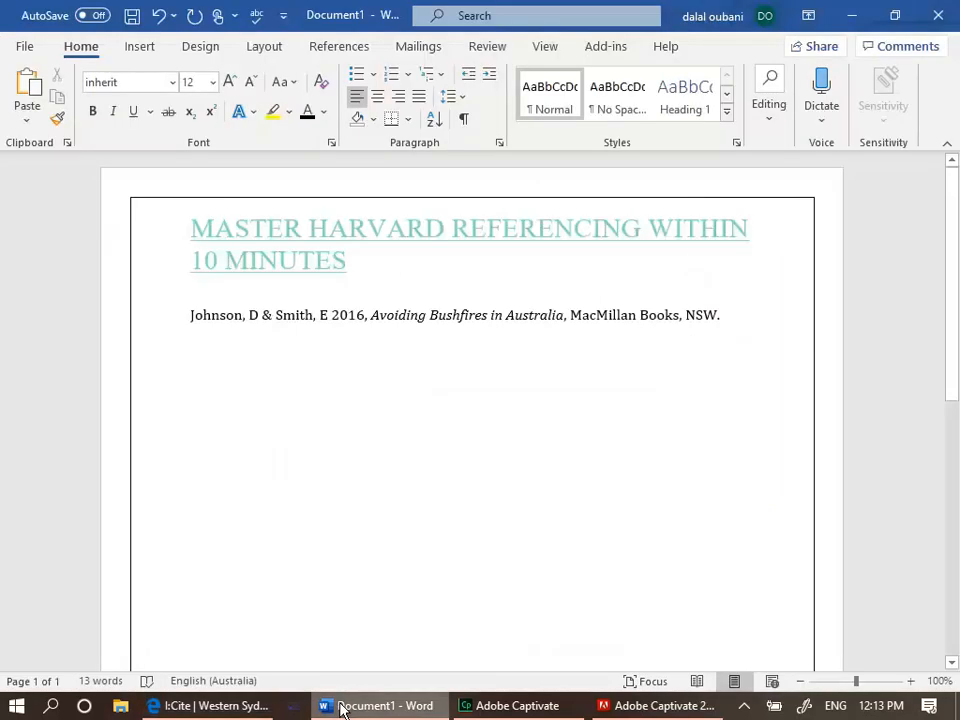
pyautogui.hotkey('ctrl', 'v')
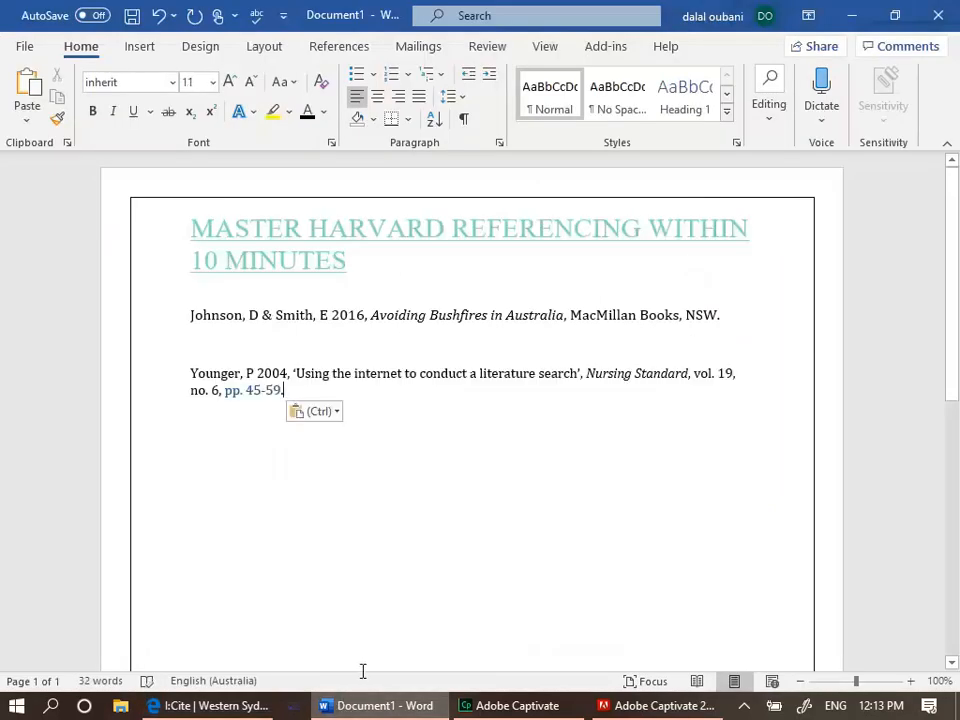
# Replace the article's author with Johnson, B
pyautogui.click(238, 375)
pyautogui.press('BackSpace')
pyautogui.press('BackSpace')
pyautogui.press('BackSpace')
pyautogui.press('BackSpace')
pyautogui.press('BackSpace')
pyautogui.press('BackSpace')
pyautogui.press('BackSpace')
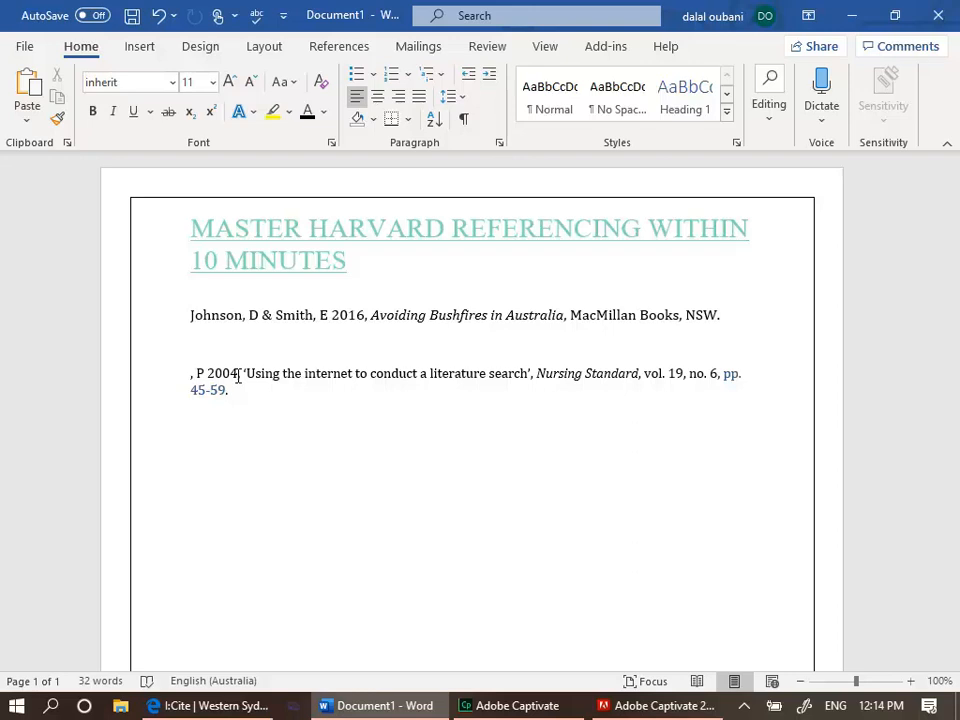
pyautogui.hotkey('ctrl', 'z')
pyautogui.press('BackSpace')
pyautogui.write('ohnson')
pyautogui.press('Right')
pyautogui.press('Right')
pyautogui.press('Right')
pyautogui.press('BackSpace')
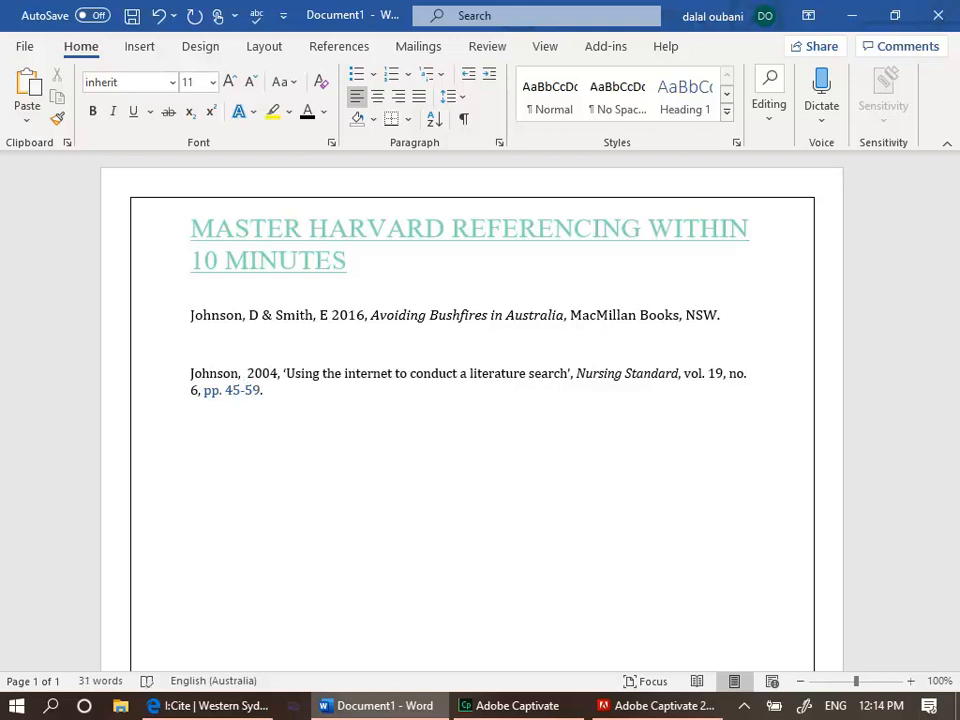
pyautogui.write('B')
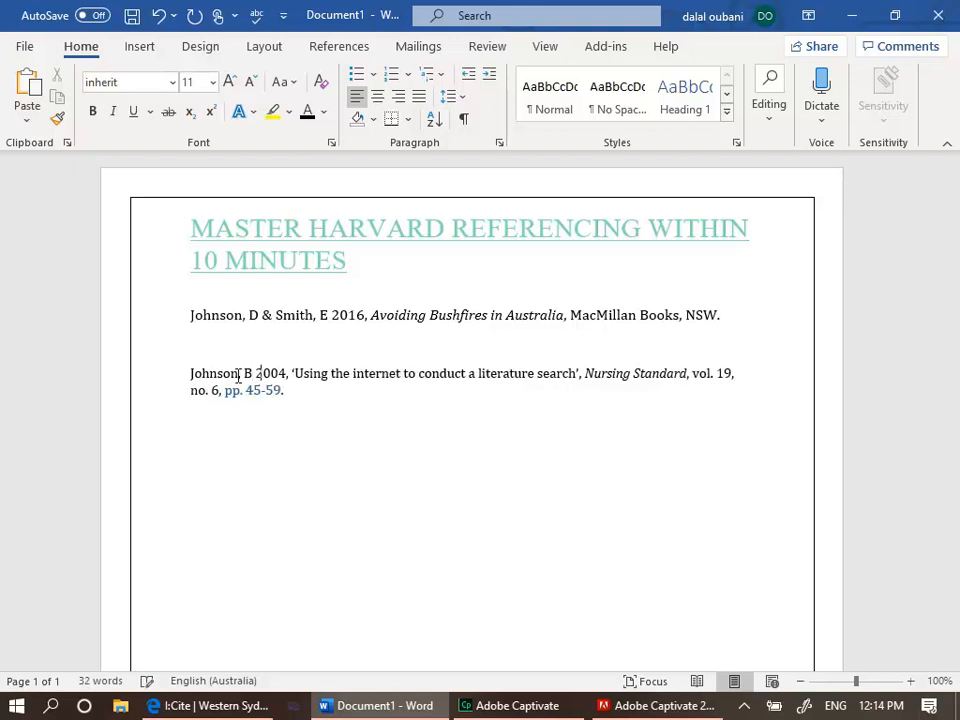
# Change the article's year of publication to 2014
pyautogui.press('Right')
pyautogui.press('Right')
pyautogui.press('Right')
pyautogui.press('BackSpace')
pyautogui.write('1')
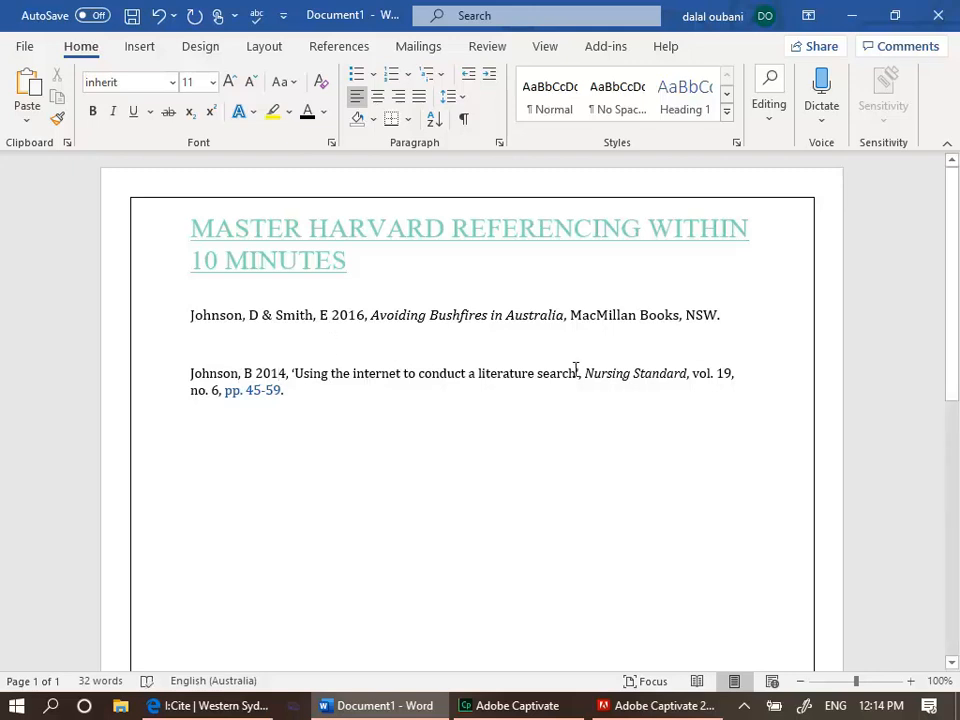
# Replace the article title with 'Utilising Biomass Energy'
pyautogui.click(578, 373)
pyautogui.press('BackSpace')
pyautogui.press('BackSpace')
pyautogui.press('BackSpace')
pyautogui.press('BackSpace')
pyautogui.press('BackSpace')
pyautogui.press('BackSpace')
pyautogui.press('BackSpace')
pyautogui.press('BackSpace')
pyautogui.press('BackSpace')
pyautogui.press('BackSpace')
pyautogui.press('BackSpace')
pyautogui.press('BackSpace')
pyautogui.press('BackSpace')
pyautogui.press('BackSpace')
pyautogui.press('BackSpace')
pyautogui.press('BackSpace')
pyautogui.press('BackSpace')
pyautogui.press('BackSpace')
pyautogui.press('BackSpace')
pyautogui.press('BackSpace')
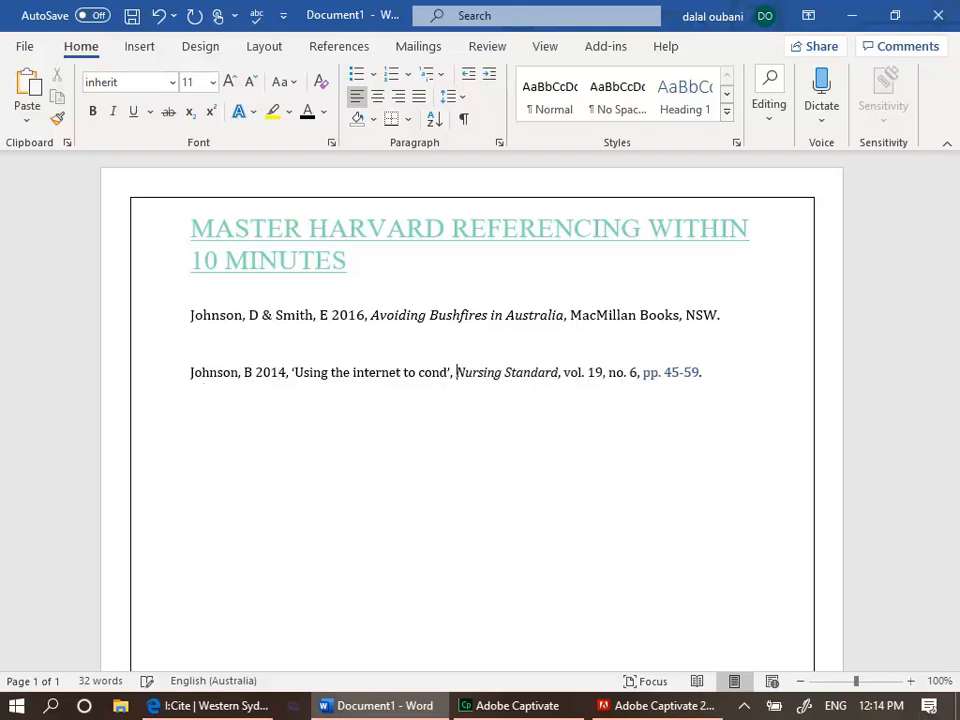
pyautogui.press('BackSpace')
pyautogui.press('BackSpace')
pyautogui.press('BackSpace')
pyautogui.press('BackSpace')
pyautogui.press('BackSpace')
pyautogui.press('BackSpace')
pyautogui.press('BackSpace')
pyautogui.press('BackSpace')
pyautogui.press('BackSpace')
pyautogui.press('BackSpace')
pyautogui.press('BackSpace')
pyautogui.press('BackSpace')
pyautogui.press('BackSpace')
pyautogui.press('BackSpace')
pyautogui.press('BackSpace')
pyautogui.press('BackSpace')
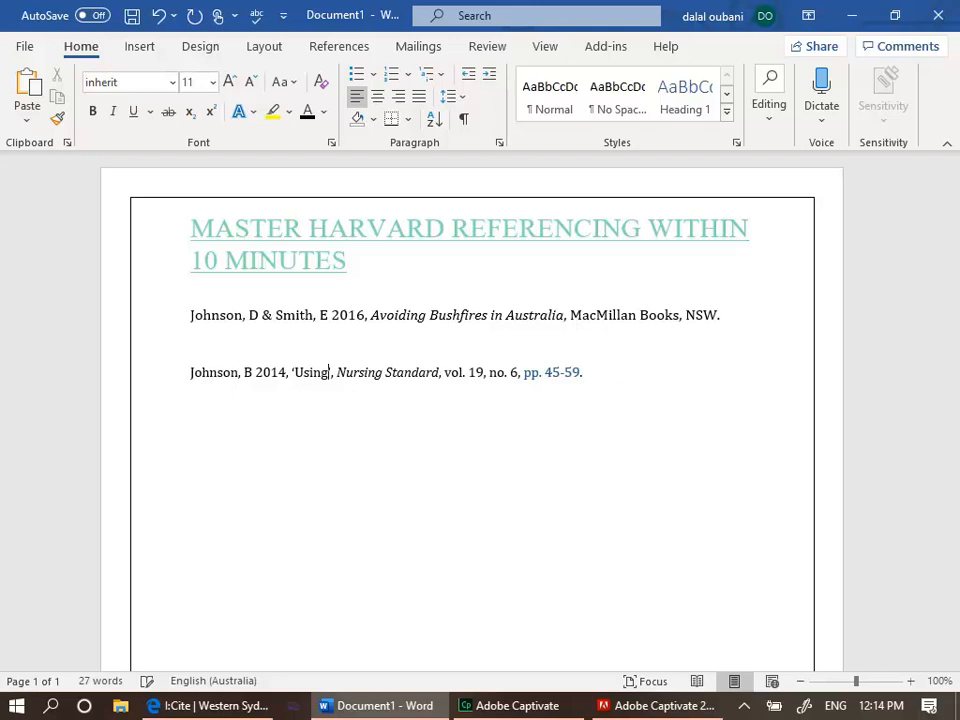
pyautogui.press('BackSpace')
pyautogui.press('BackSpace')
pyautogui.press('BackSpace')
pyautogui.write("'Utilising")
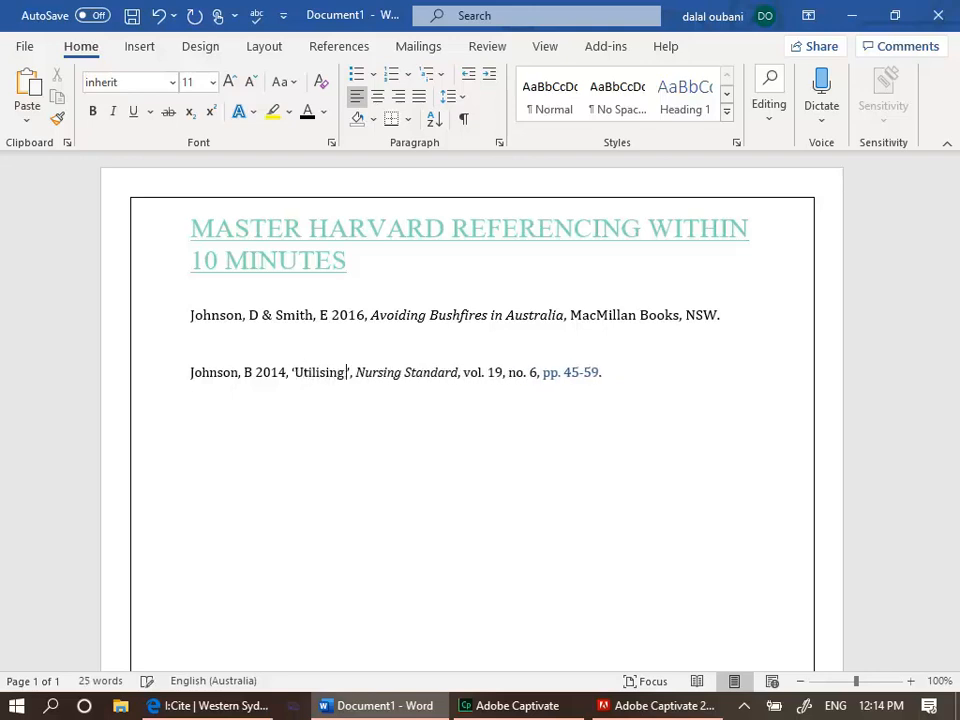
pyautogui.write(' Biomass ')
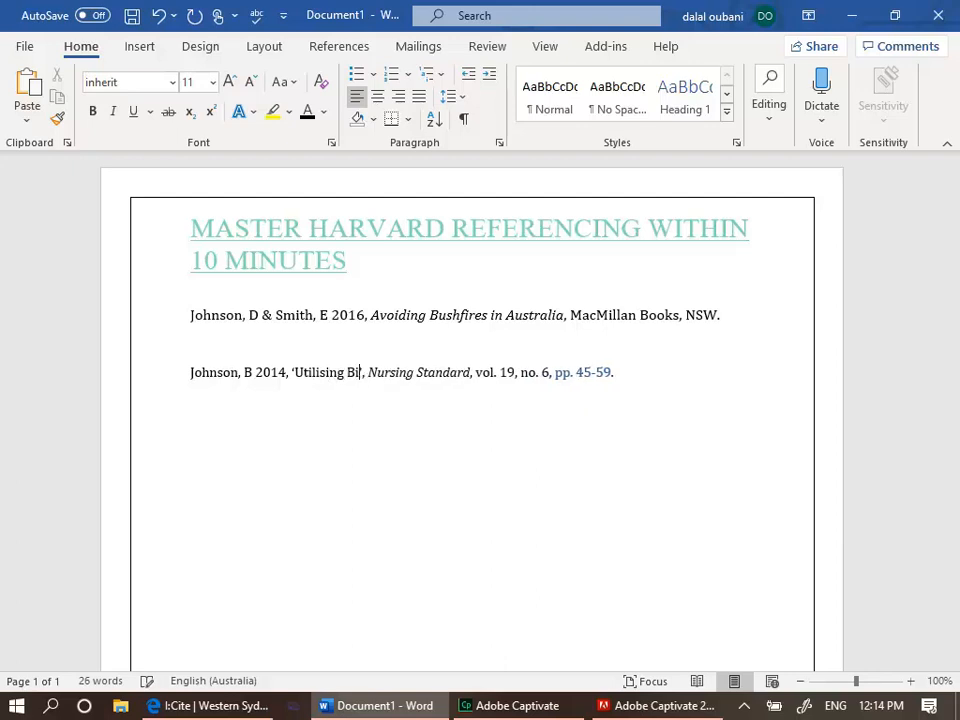
pyautogui.write('Energy ')
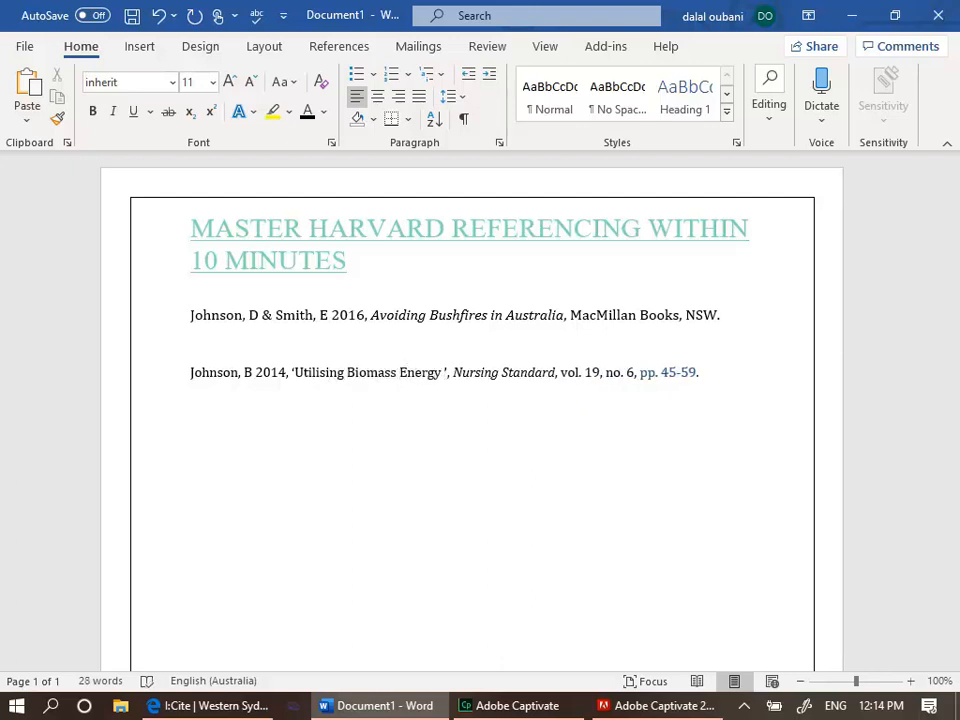
pyautogui.write('in')
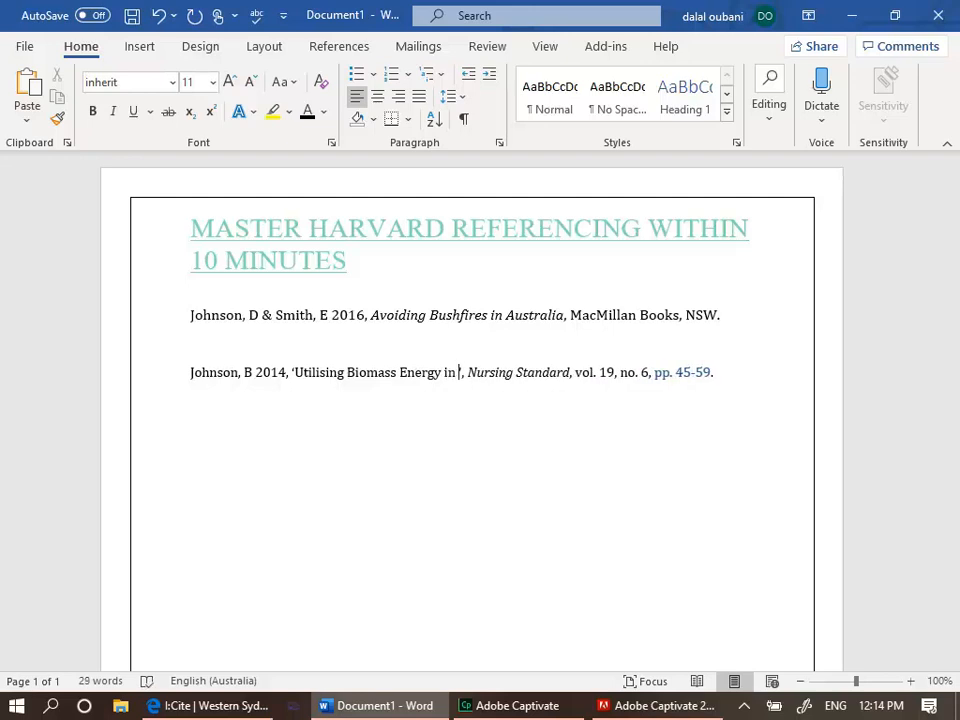
pyautogui.press('BackSpace')
pyautogui.press('BackSpace')
pyautogui.press('BackSpace')
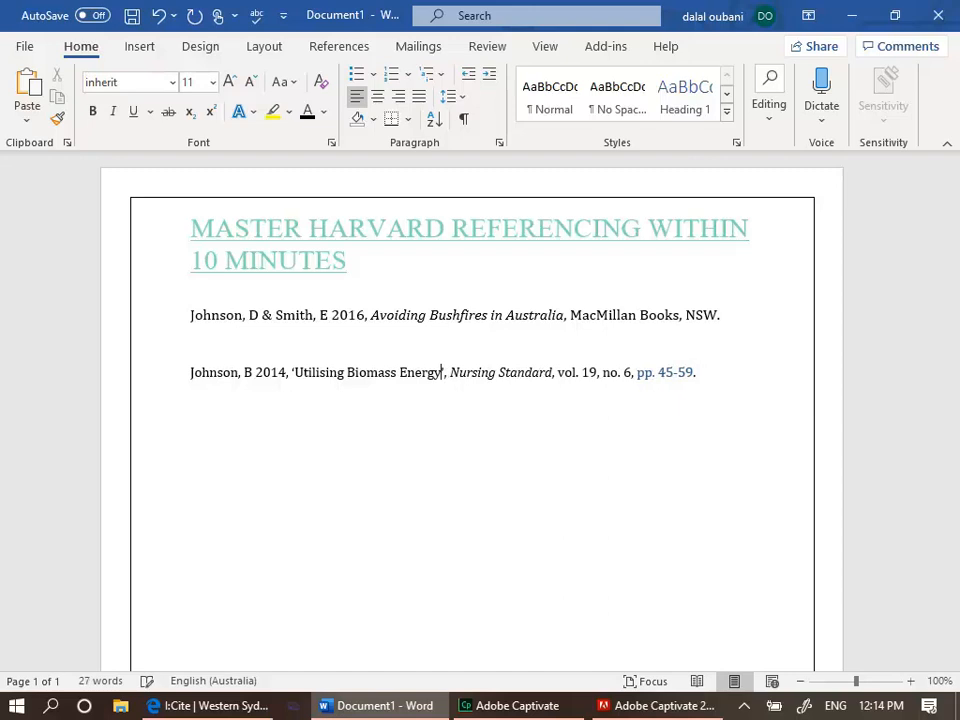
# Replace the journal name with the italic title Journal of Biochemistry
pyautogui.click(513, 372)
pyautogui.hotkey('ctrl', 'i')
pyautogui.write(',')
pyautogui.press('BackSpace')
pyautogui.press('BackSpace')
pyautogui.press('BackSpace')
pyautogui.press('BackSpace')
pyautogui.press('BackSpace')
pyautogui.press('BackSpace')
pyautogui.press('BackSpace')
pyautogui.press('BackSpace')
pyautogui.press('BackSpace')
pyautogui.press('BackSpace')
pyautogui.press('BackSpace')
pyautogui.press('BackSpace')
pyautogui.press('BackSpace')
pyautogui.press('BackSpace')
pyautogui.press('BackSpace')
pyautogui.press('BackSpace')
pyautogui.press('BackSpace')
pyautogui.write('Journal of')
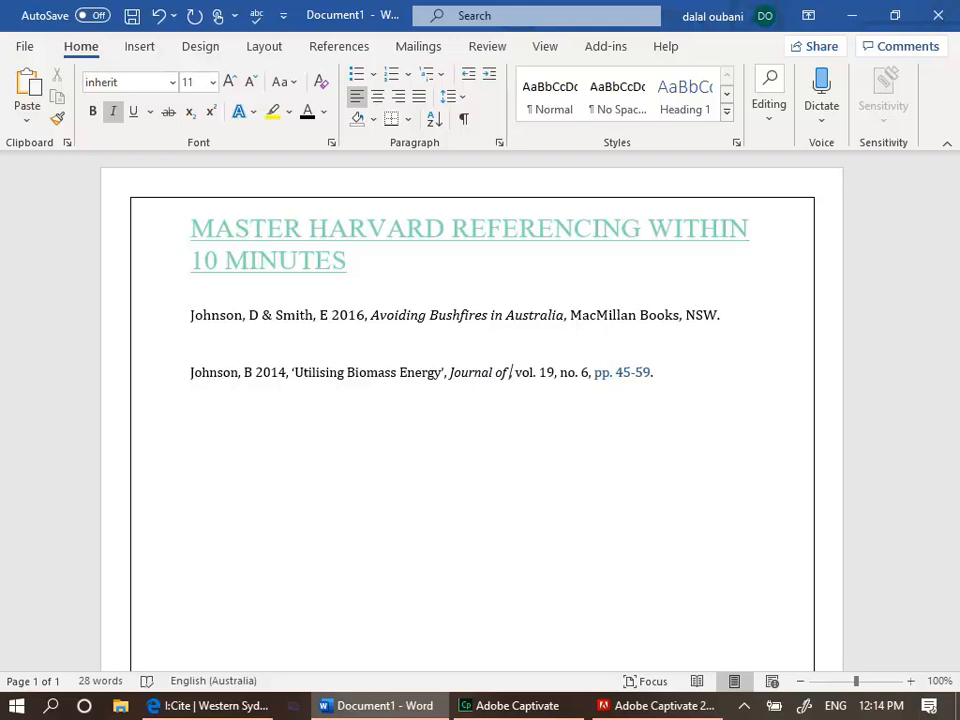
pyautogui.write('Biochemis')
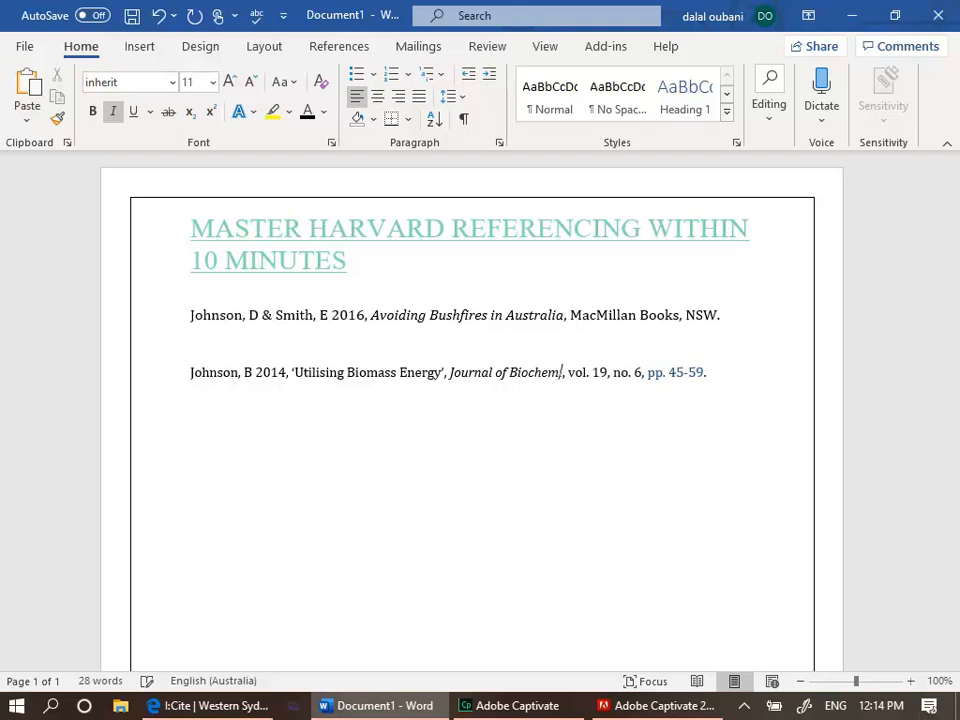
pyautogui.write('try')
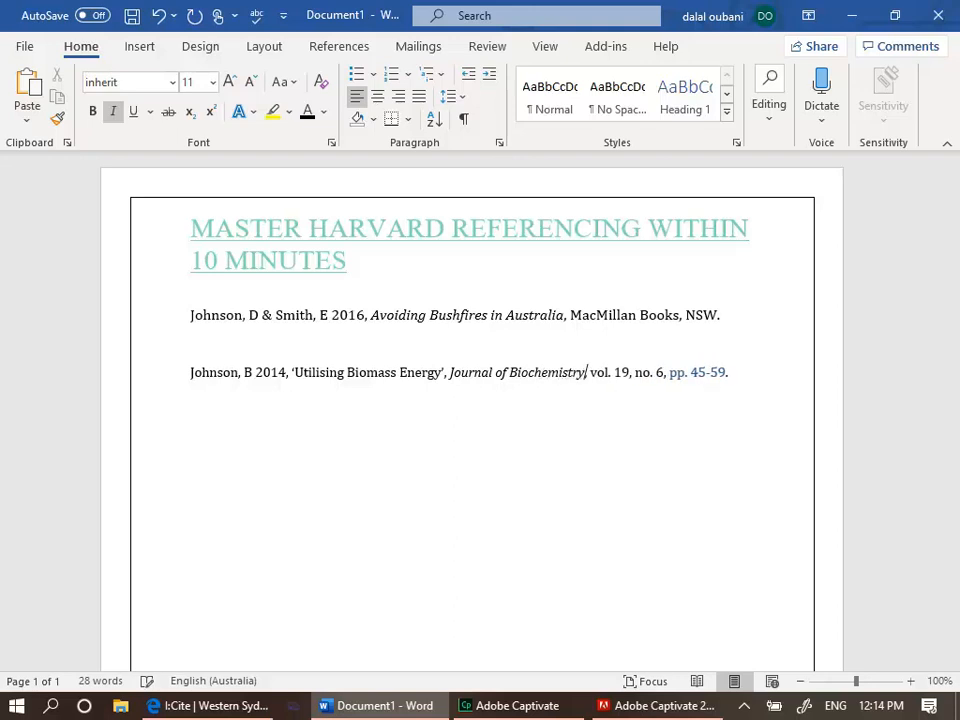
# Change the volume to 21 and the issue number to 8
pyautogui.click(630, 372)
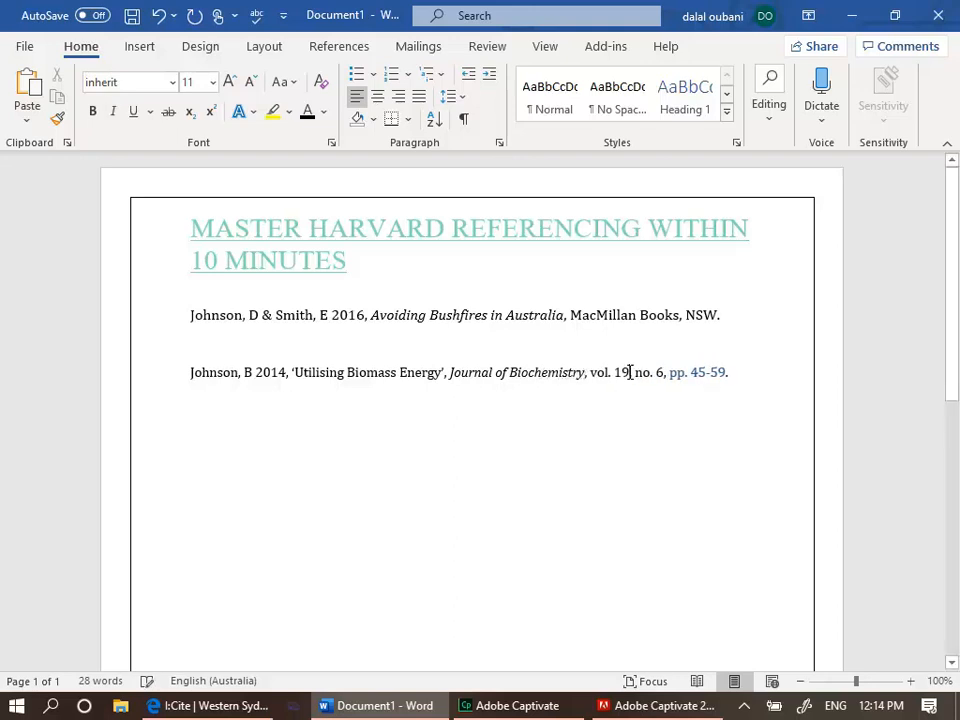
pyautogui.press('BackSpace')
pyautogui.press('BackSpace')
pyautogui.write('21')
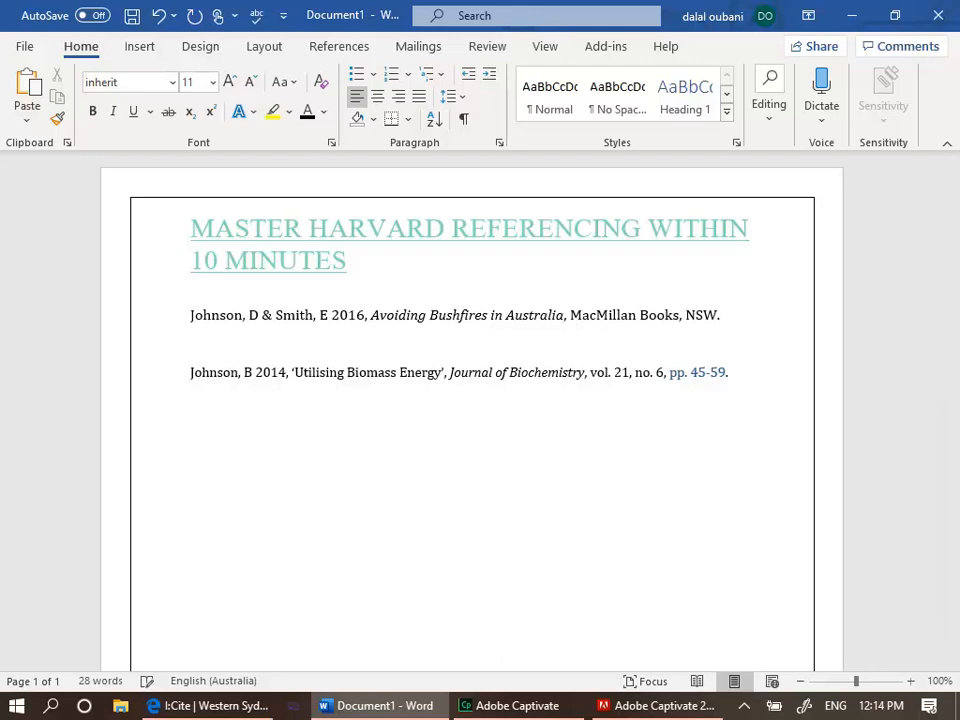
pyautogui.click(657, 372)
pyautogui.press('Delete')
pyautogui.write('8')
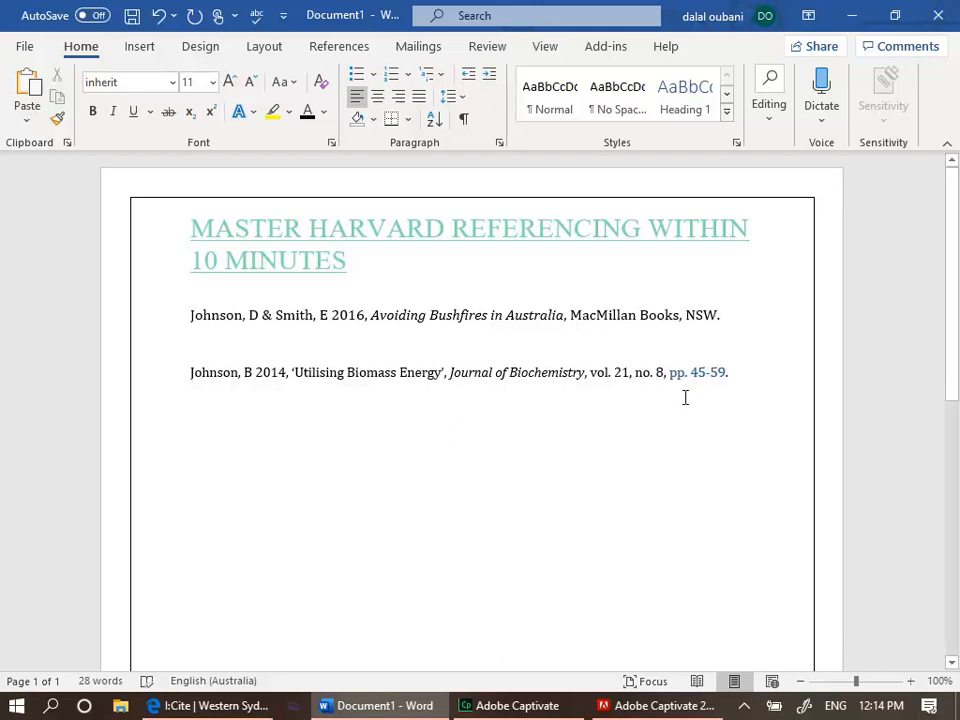
# Change the page range to 122-130
pyautogui.click(704, 372)
pyautogui.press('BackSpace')
pyautogui.press('BackSpace')
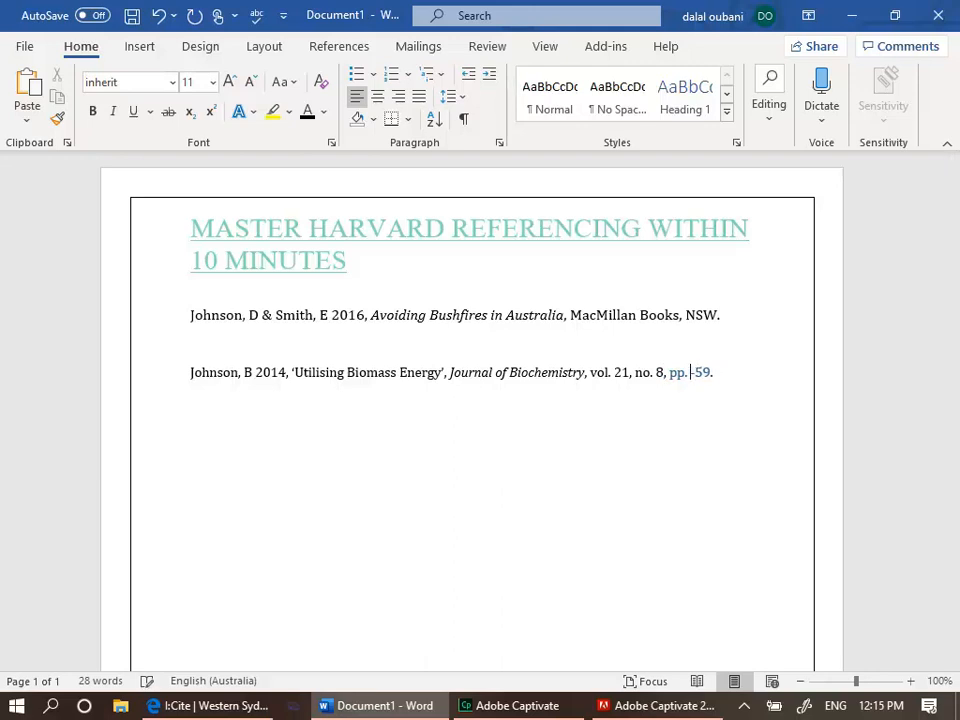
pyautogui.write('122')
pyautogui.press('BackSpace')
pyautogui.press('BackSpace')
pyautogui.press('BackSpace')
pyautogui.write('130')
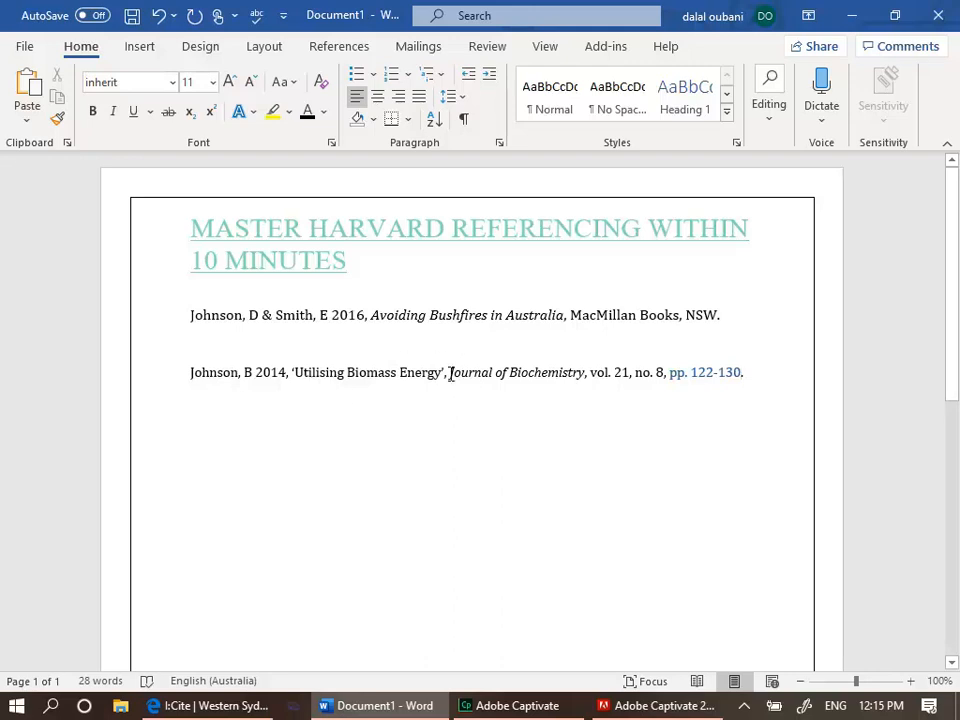
# Set the page range's font colour to automatic so it matches the rest of the reference
pyautogui.moveTo(450, 373); pyautogui.dragTo(591, 375)
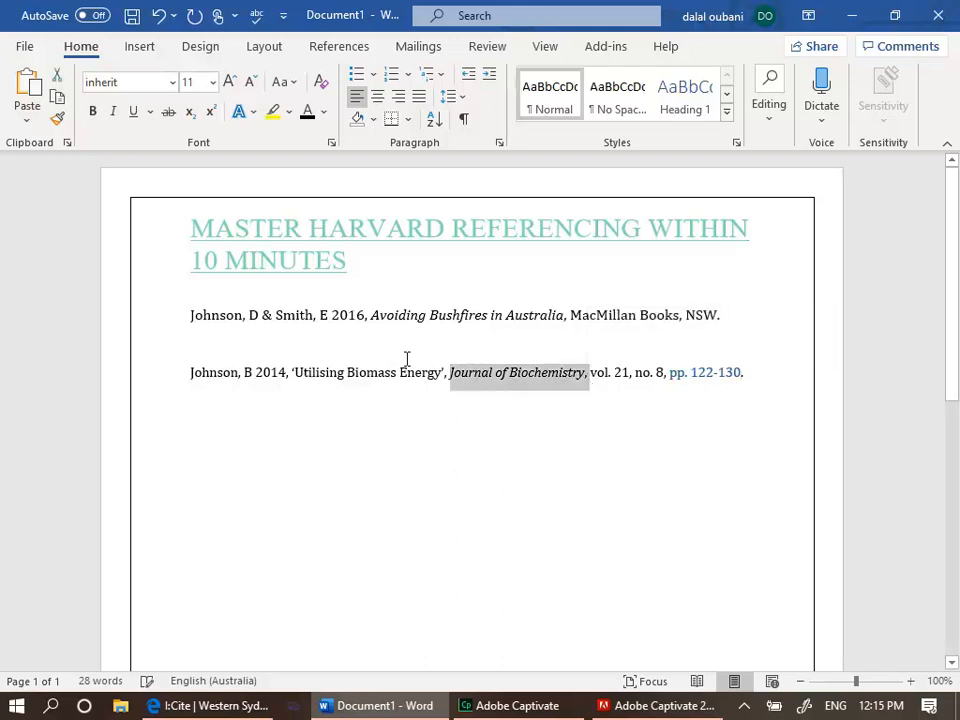
pyautogui.click(362, 397)
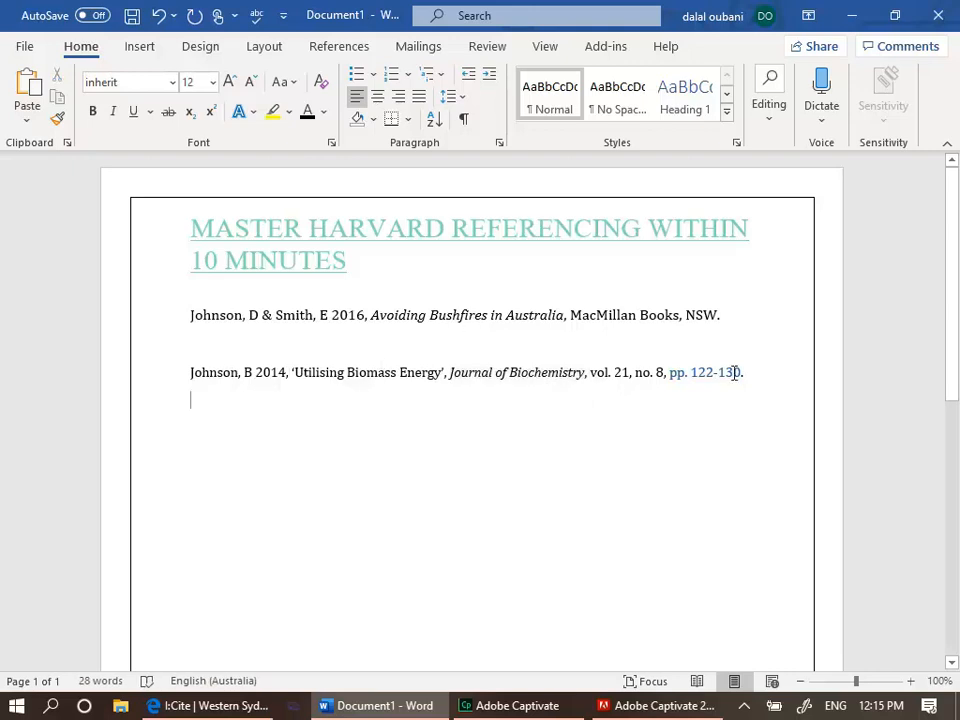
pyautogui.moveTo(751, 374); pyautogui.dragTo(660, 374)
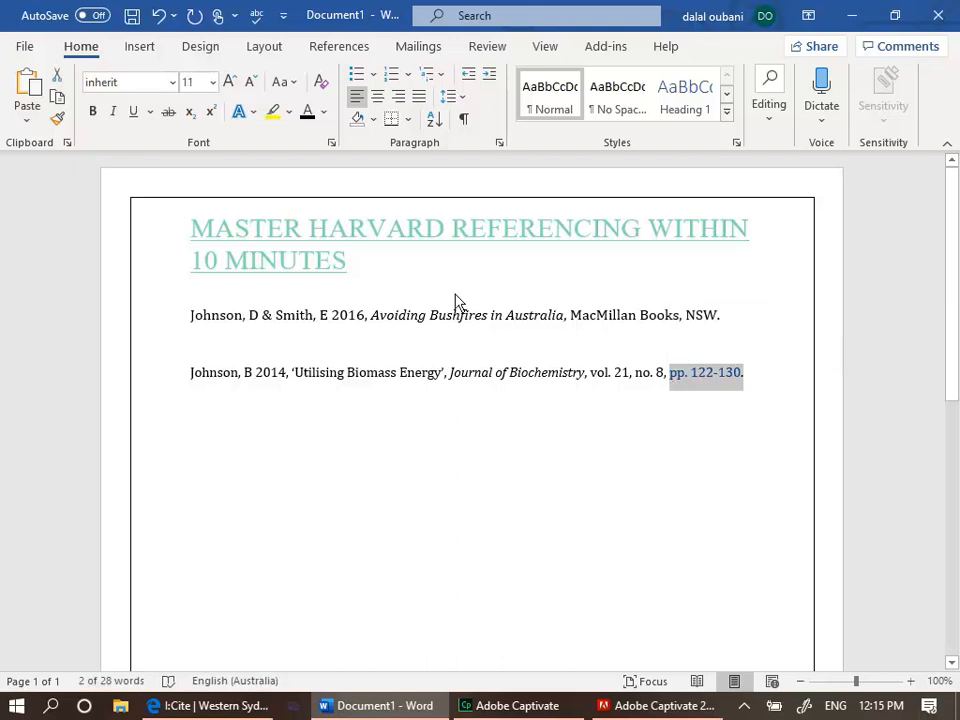
pyautogui.click(323, 113)
pyautogui.click(330, 138)
pyautogui.click(441, 476)
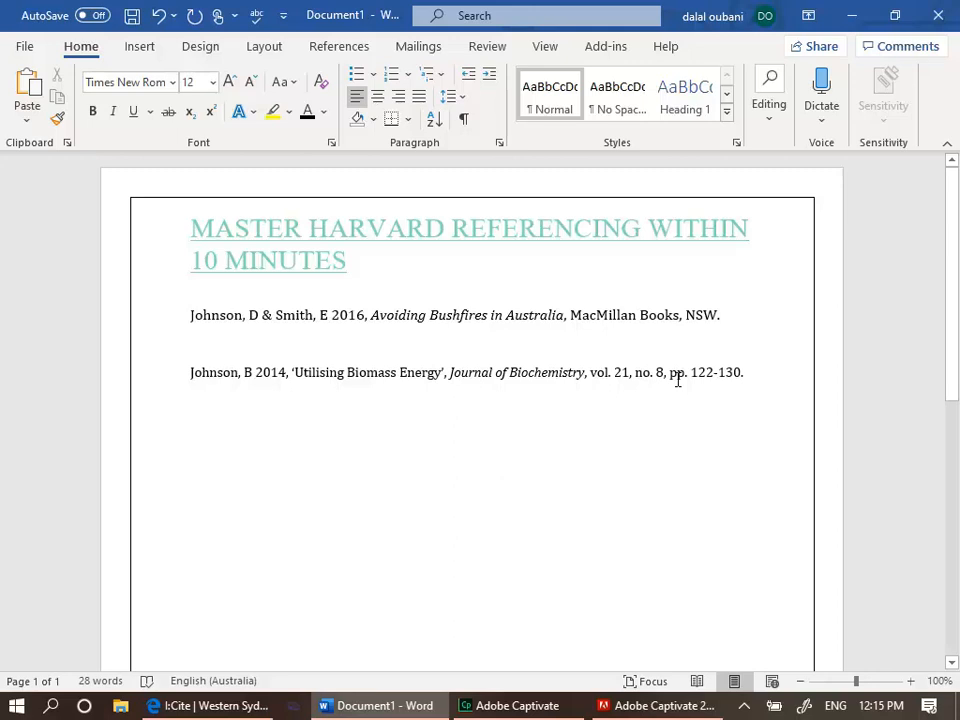
pyautogui.click(748, 373)
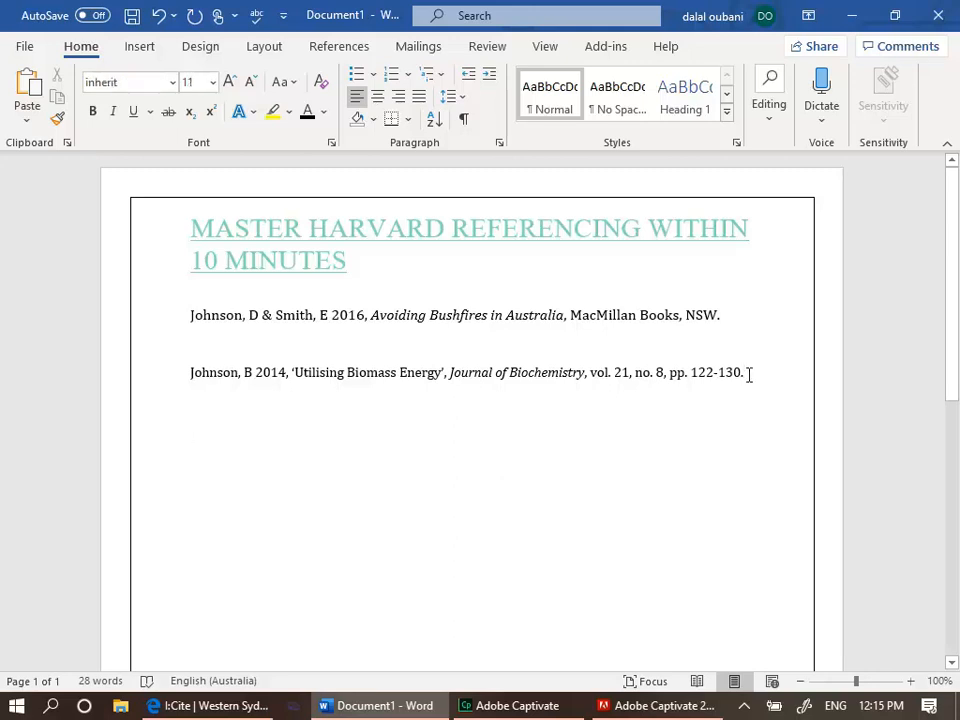
# Start a new line, then in the I:Cite guide choose Electronic articles and Library database article
pyautogui.press('Return')
pyautogui.click(240, 708)
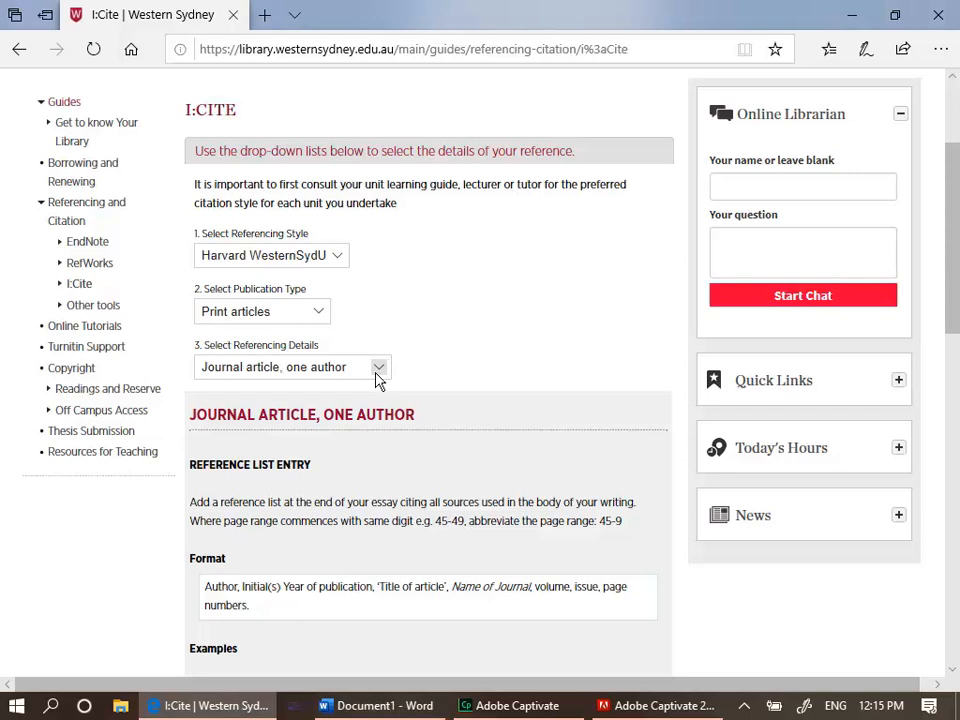
pyautogui.click(320, 316)
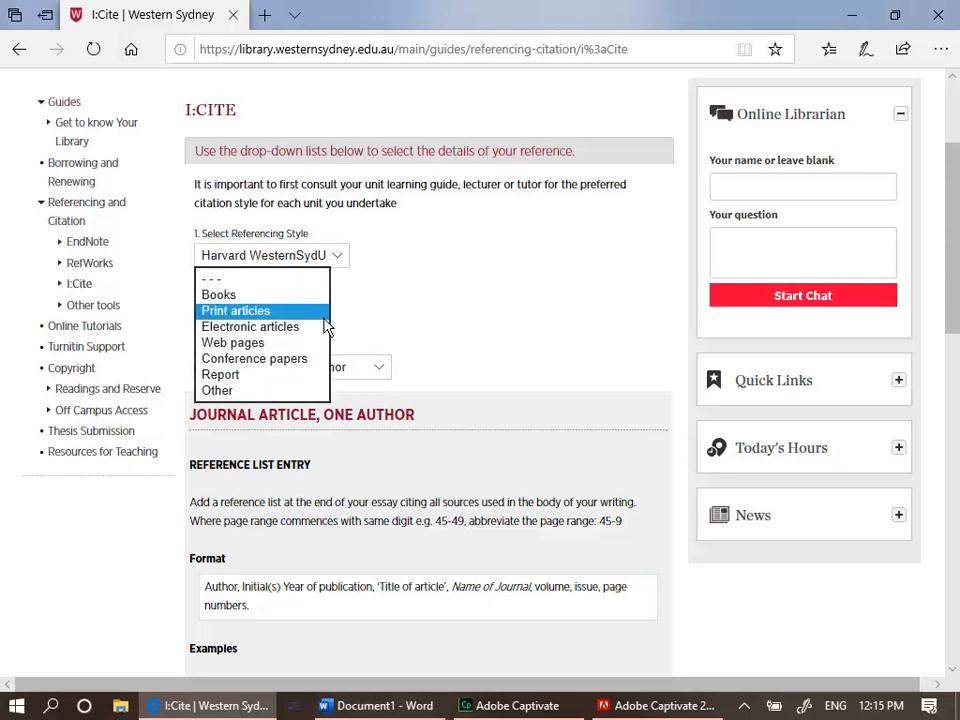
pyautogui.click(311, 328)
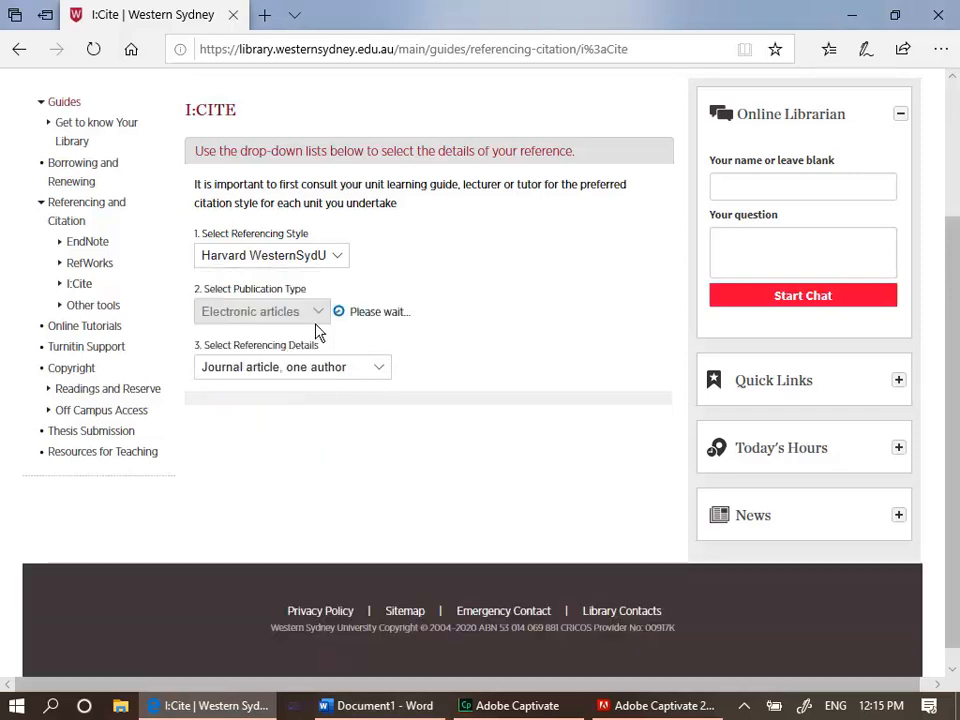
pyautogui.click(396, 369)
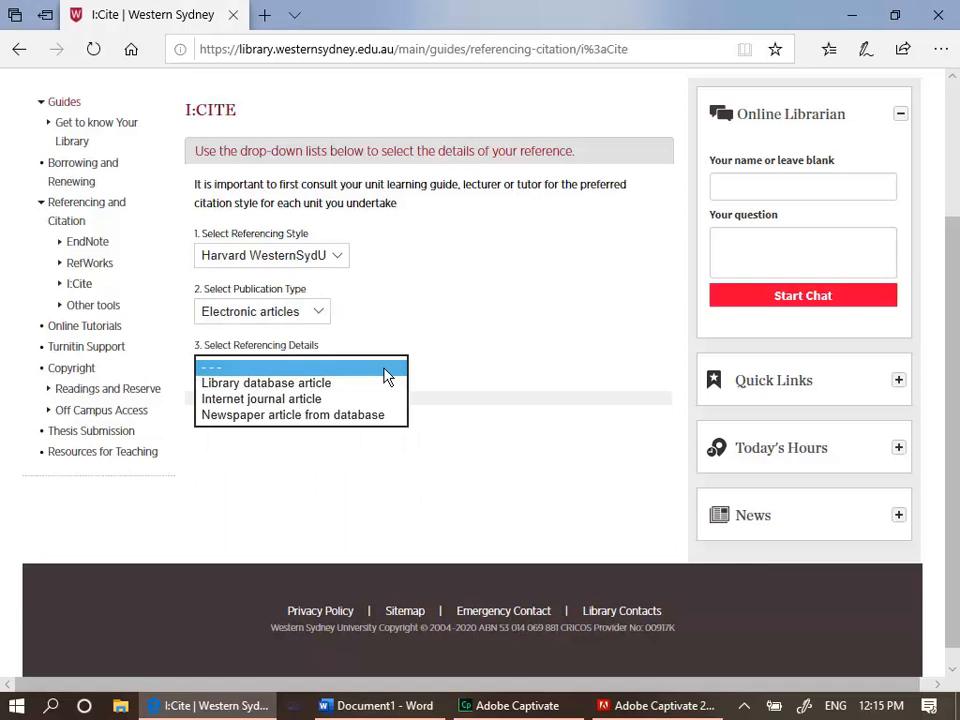
pyautogui.click(363, 385)
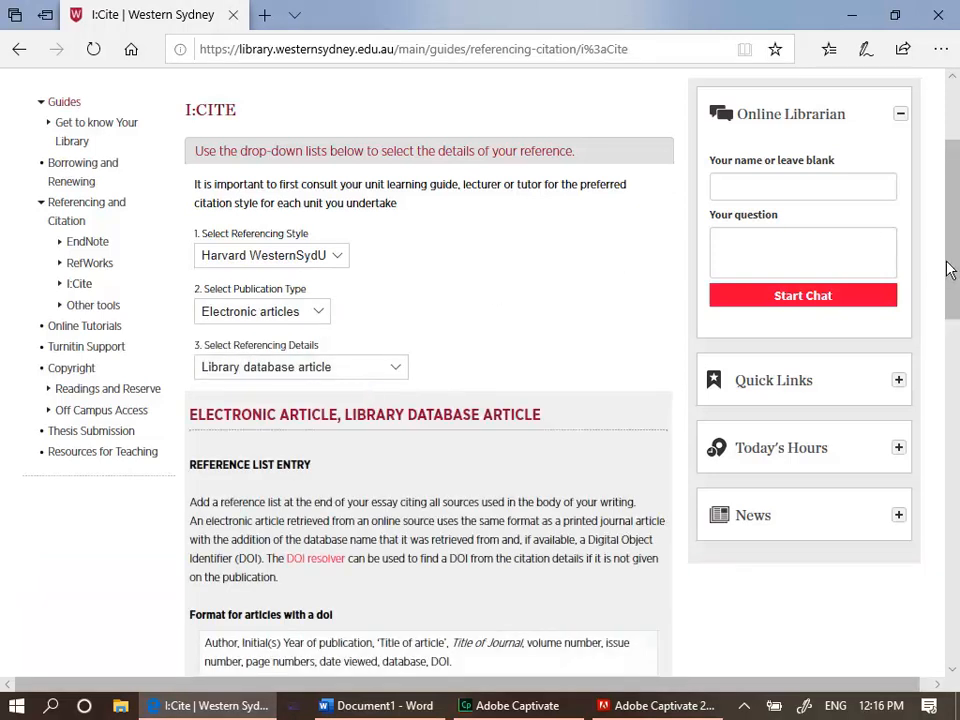
# Copy the library database article example from the guide and paste it on the new line in the document
pyautogui.scroll(-3, 953, 263)
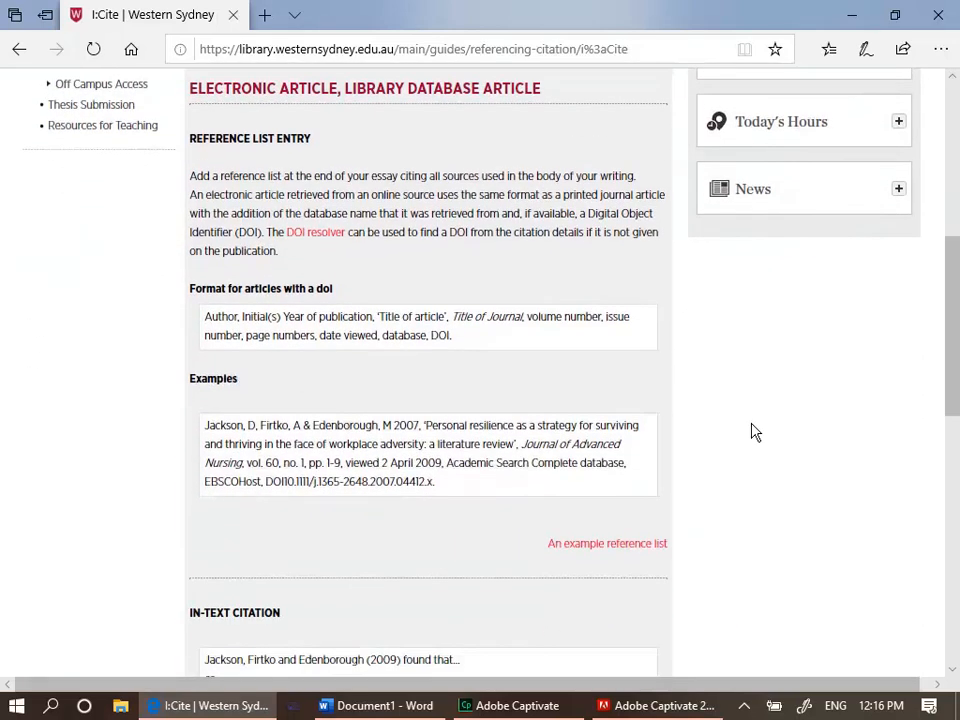
pyautogui.moveTo(205, 426); pyautogui.dragTo(446, 504)
pyautogui.hotkey('ctrl', 'c')
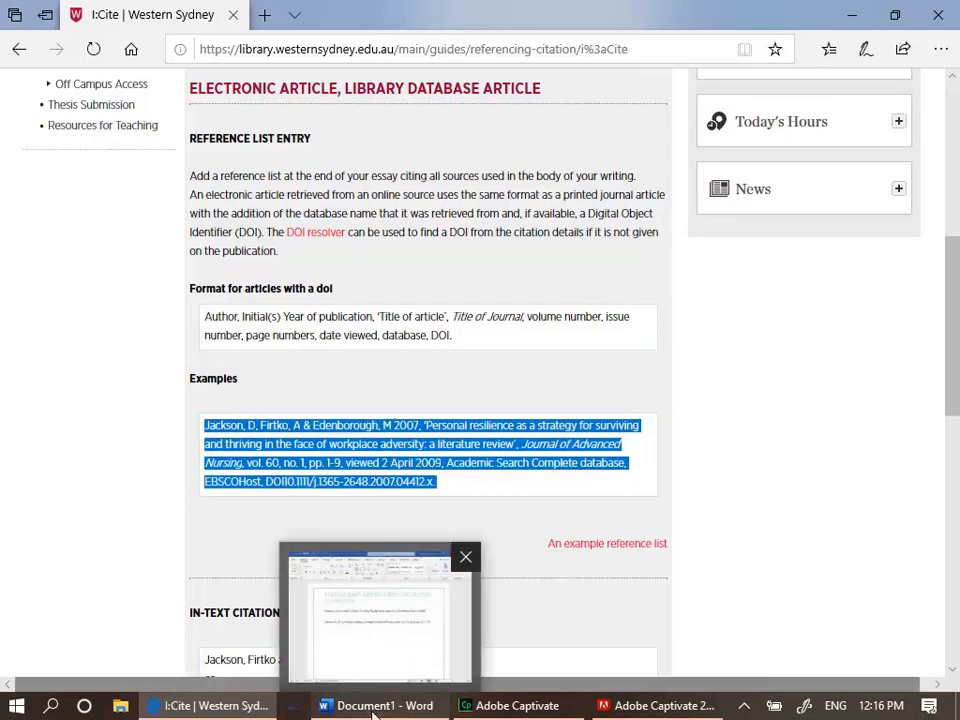
pyautogui.click(388, 678)
pyautogui.hotkey('ctrl', 'v')
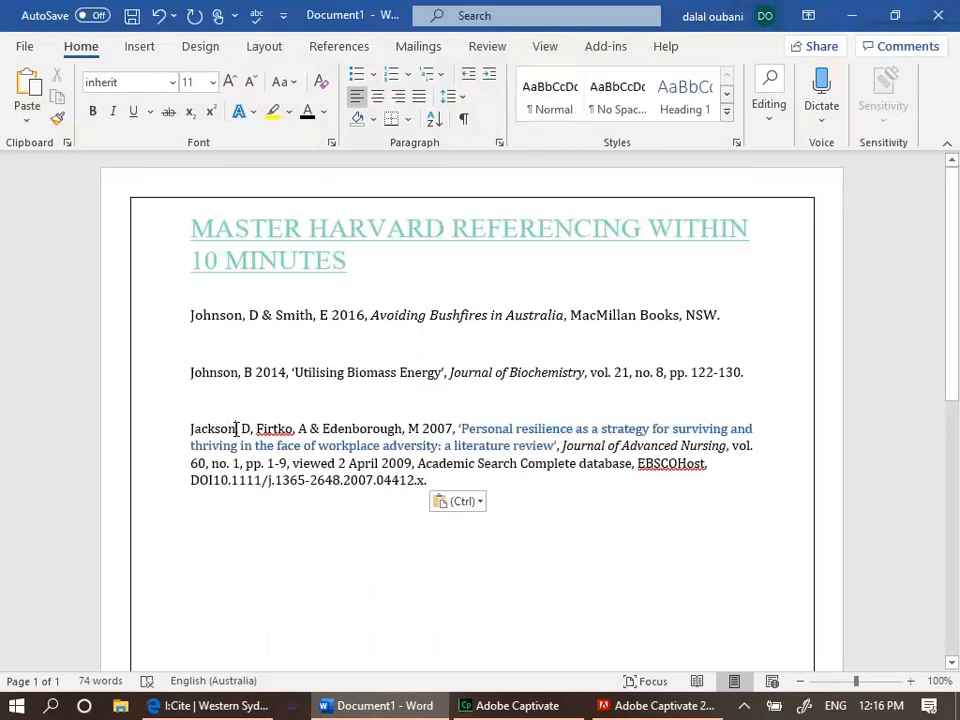
# Replace the first two authors' surnames with White and Flemington
pyautogui.press('BackSpace')
pyautogui.press('BackSpace')
pyautogui.press('BackSpace')
pyautogui.press('BackSpace')
pyautogui.press('BackSpace')
pyautogui.press('BackSpace')
pyautogui.press('BackSpace')
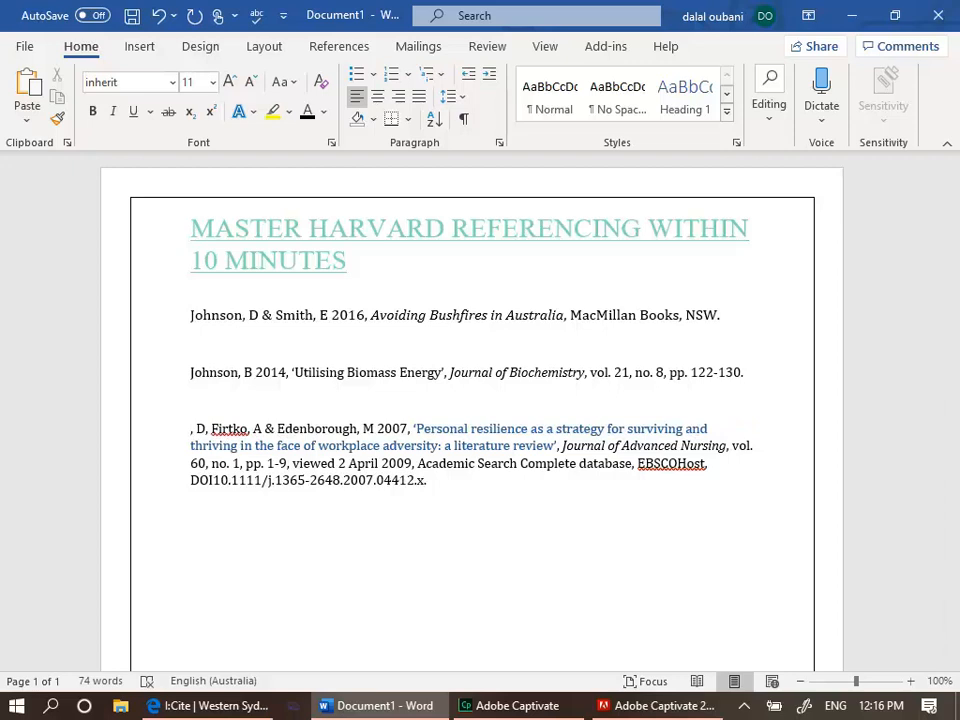
pyautogui.write('White')
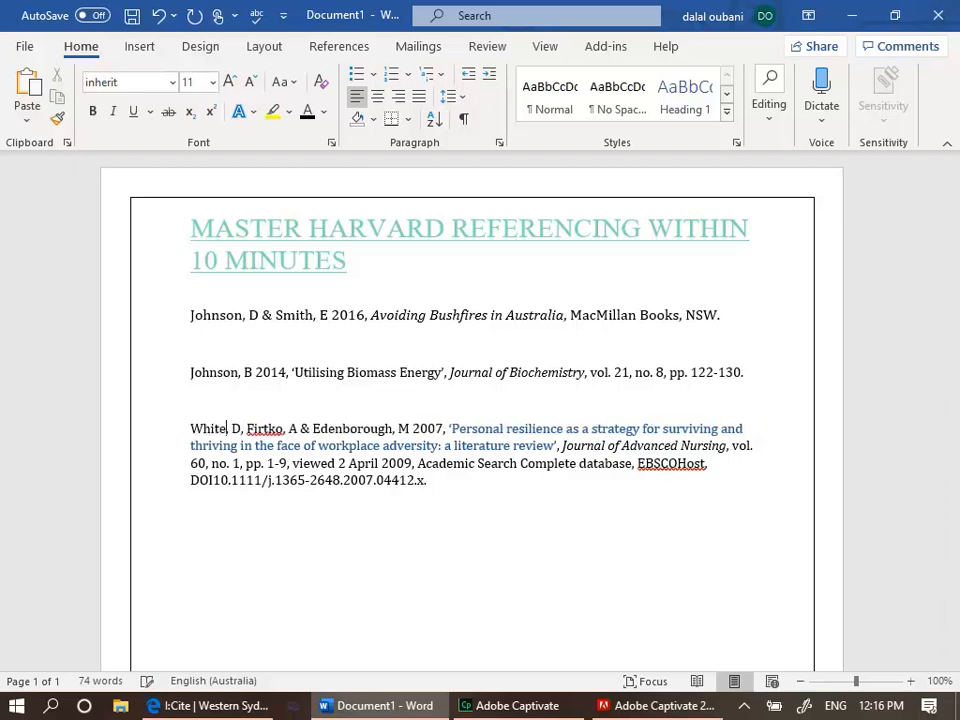
pyautogui.press('Right')
pyautogui.press('Right')
pyautogui.press('Right')
pyautogui.press('Right')
pyautogui.press('Right')
pyautogui.press('Right')
pyautogui.press('Right')
pyautogui.press('Right')
pyautogui.press('Right')
pyautogui.press('Right')
pyautogui.press('Right')
pyautogui.press('Right')
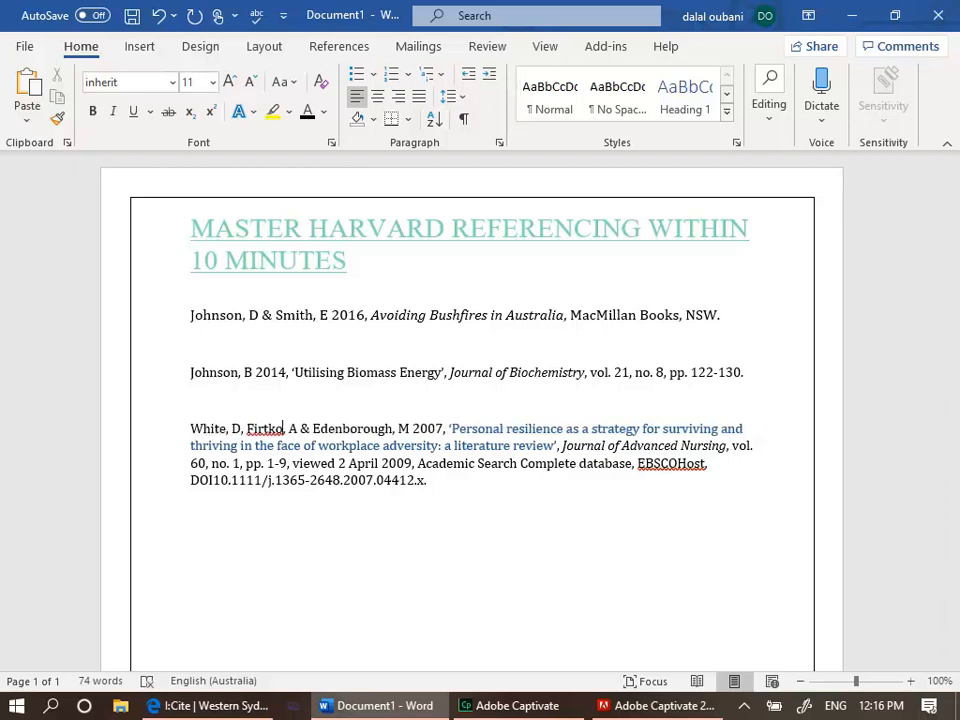
pyautogui.press('BackSpace')
pyautogui.press('BackSpace')
pyautogui.press('BackSpace')
pyautogui.press('BackSpace')
pyautogui.press('BackSpace')
pyautogui.press('BackSpace')
pyautogui.write('lemington')
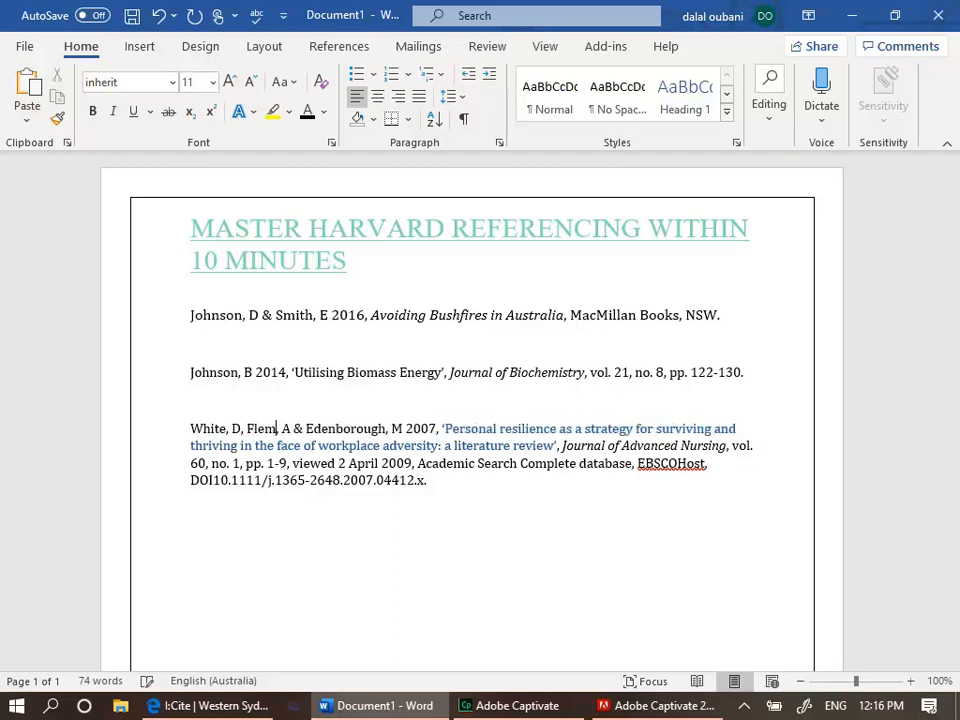
pyautogui.write(',')
# Replace the third author with Smith, T
pyautogui.press('Right')
pyautogui.press('Right')
pyautogui.press('Right')
pyautogui.press('Right')
pyautogui.press('Right')
pyautogui.press('Right')
pyautogui.press('Right')
pyautogui.press('BackSpace')
pyautogui.press('BackSpace')
pyautogui.press('BackSpace')
pyautogui.press('BackSpace')
pyautogui.press('BackSpace')
pyautogui.press('BackSpace')
pyautogui.press('BackSpace')
pyautogui.press('BackSpace')
pyautogui.press('BackSpace')
pyautogui.press('BackSpace')
pyautogui.press('BackSpace')
pyautogui.press('BackSpace')
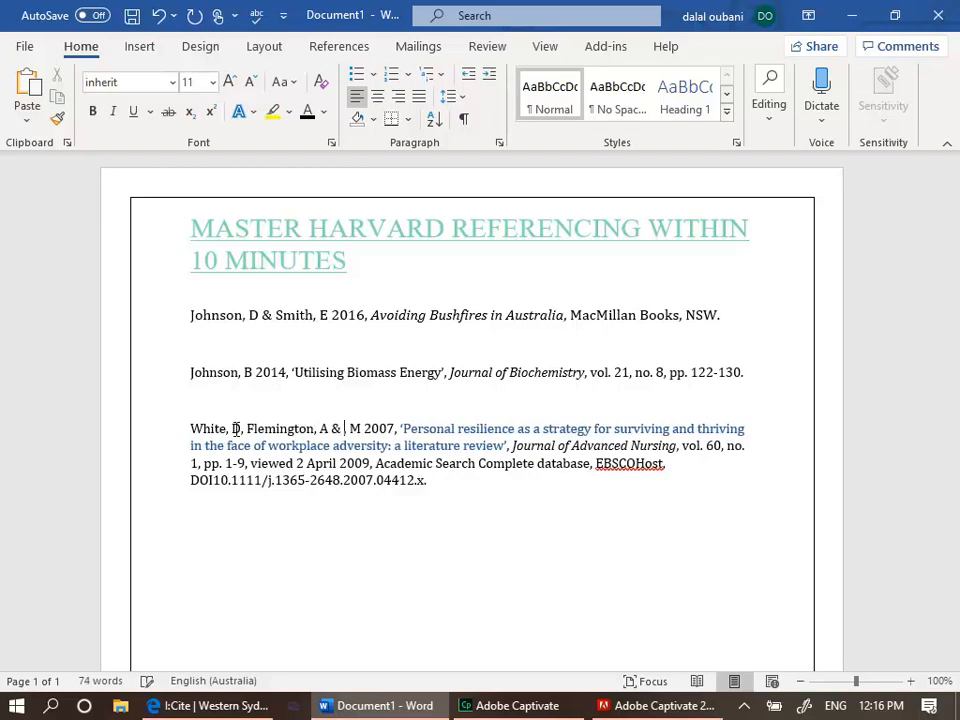
pyautogui.write('Smith')
pyautogui.press('Right')
pyautogui.press('Right')
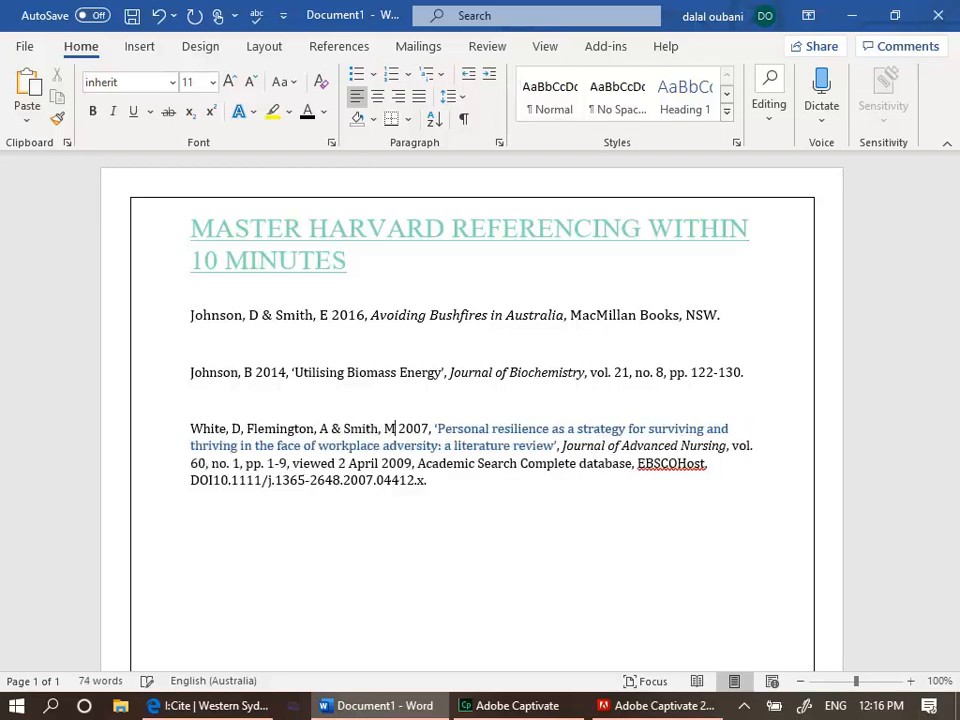
pyautogui.press('BackSpace')
pyautogui.press('BackSpace')
pyautogui.write('T')
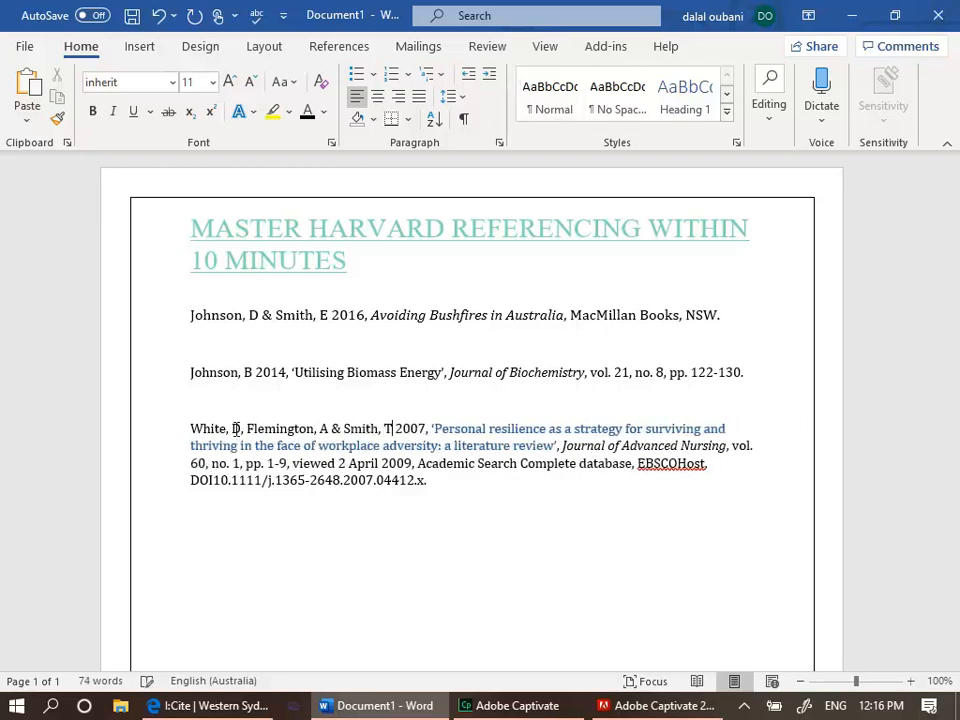
# Change the publication year in the database article reference to 2012
pyautogui.press('Right')
pyautogui.press('Right')
pyautogui.press('Right')
pyautogui.press('Right')
pyautogui.press('Right')
pyautogui.press('BackSpace')
pyautogui.press('BackSpace')
pyautogui.press('BackSpace')
pyautogui.write('12,')
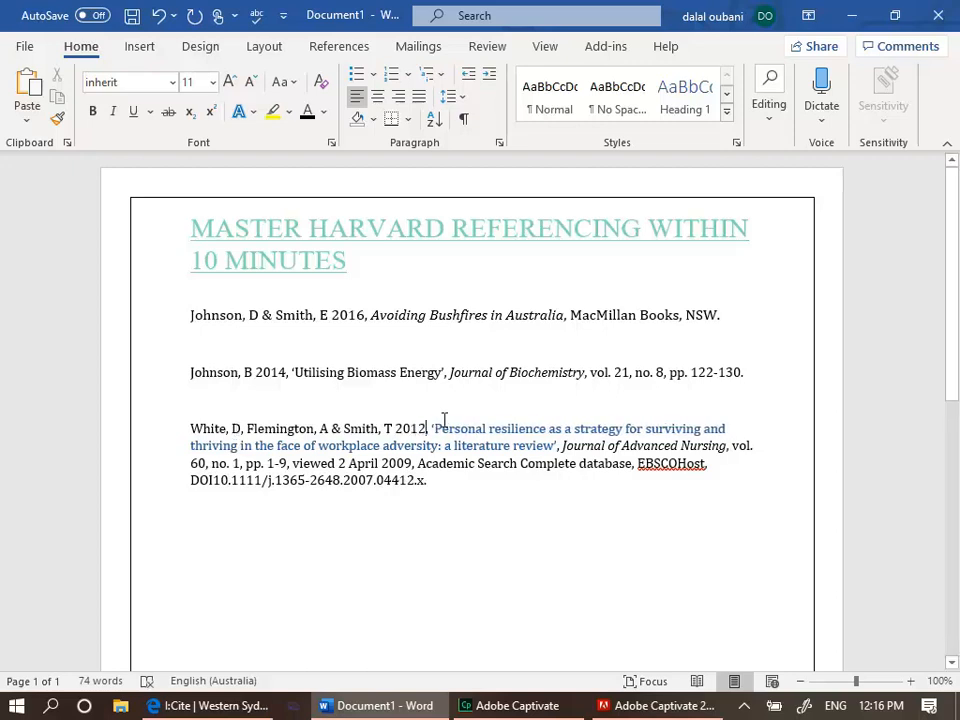
# Replace the article title with 'Utilising Biomass Energy' copied from the journal article reference
pyautogui.moveTo(437, 428); pyautogui.dragTo(552, 444)
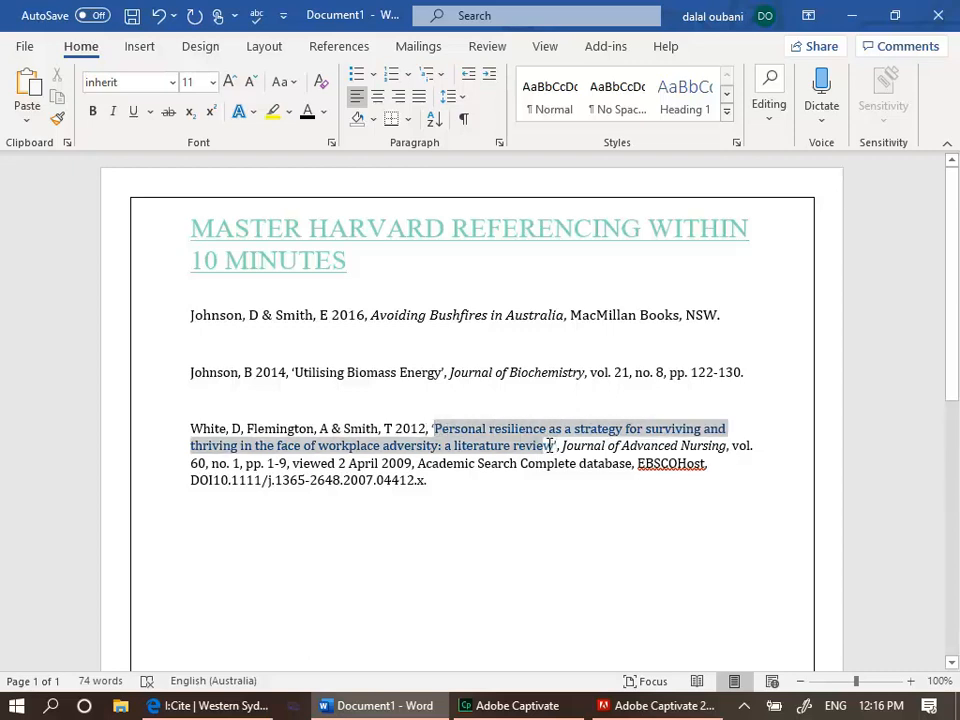
pyautogui.press('Delete')
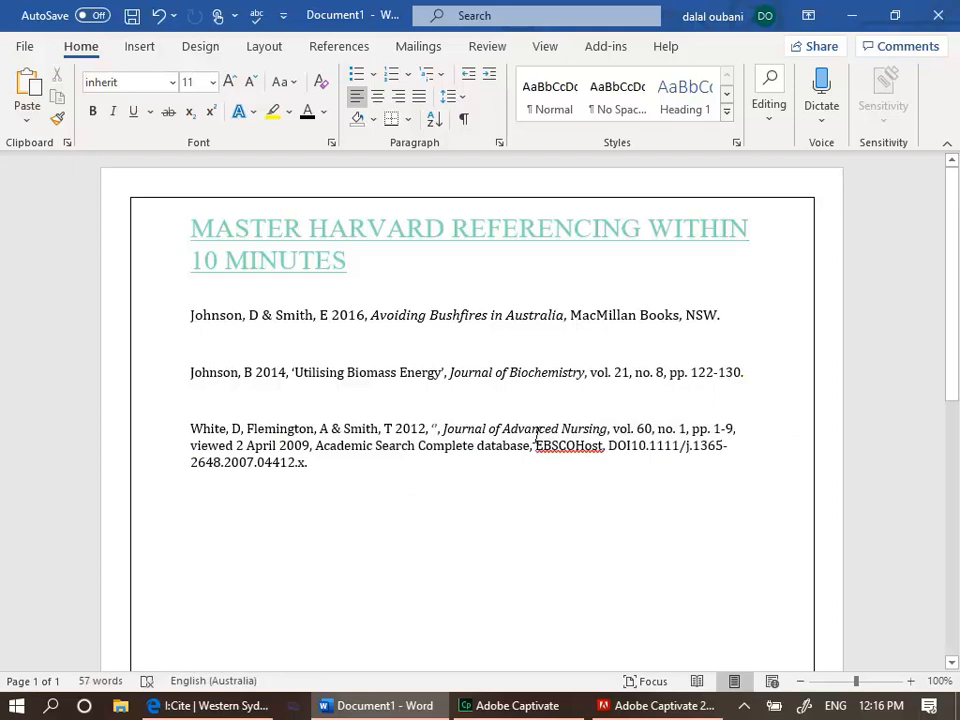
pyautogui.moveTo(293, 372); pyautogui.dragTo(422, 385)
pyautogui.hotkey('ctrl', 'c')
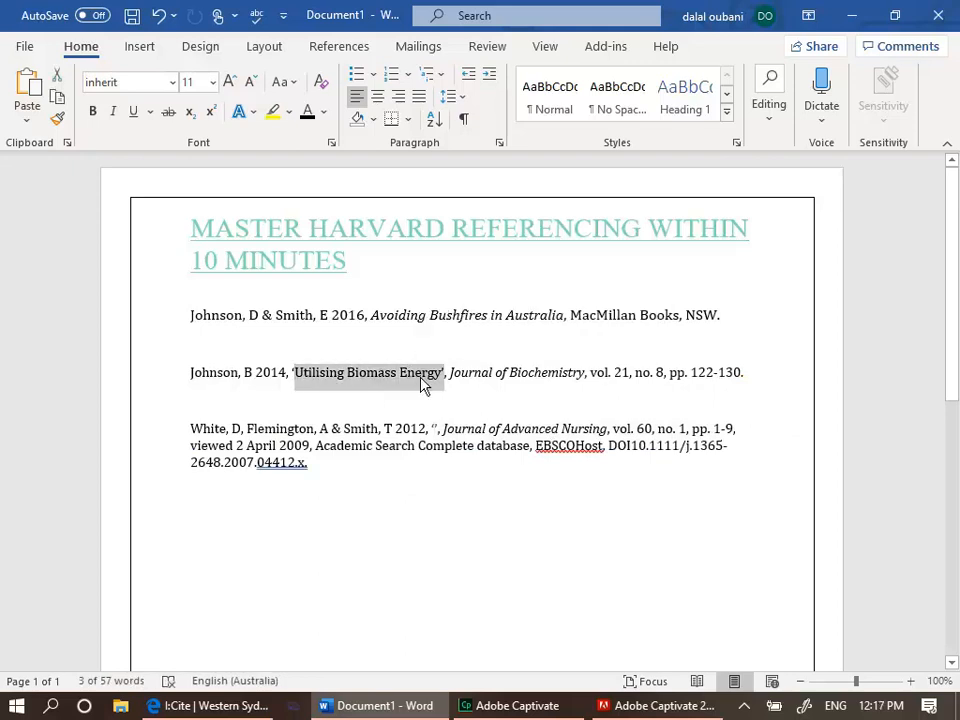
pyautogui.click(435, 428)
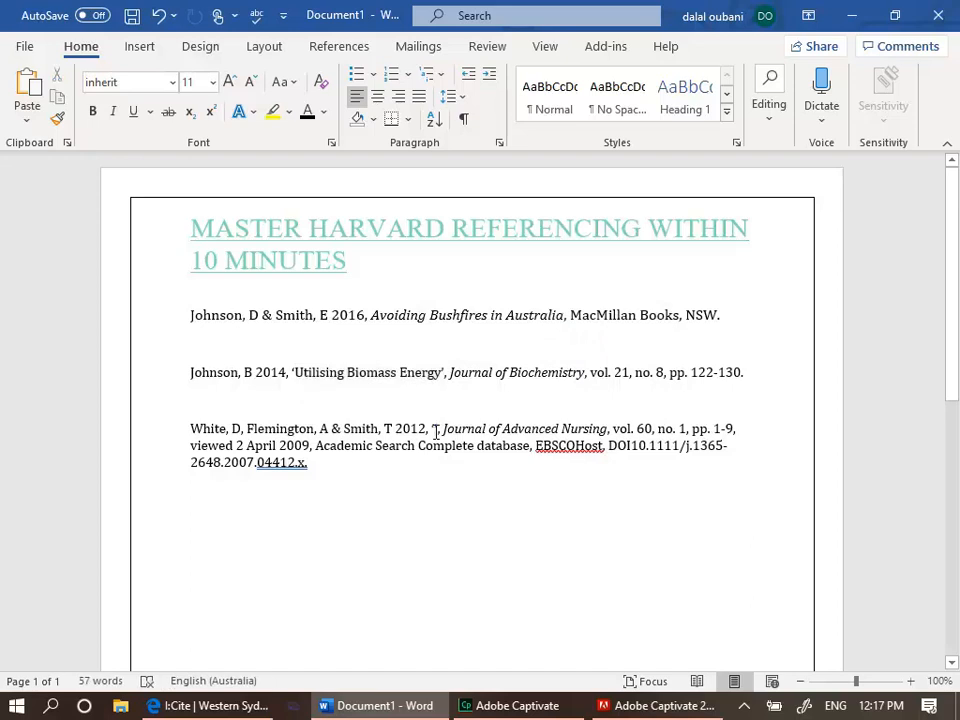
pyautogui.hotkey('ctrl', 'v')
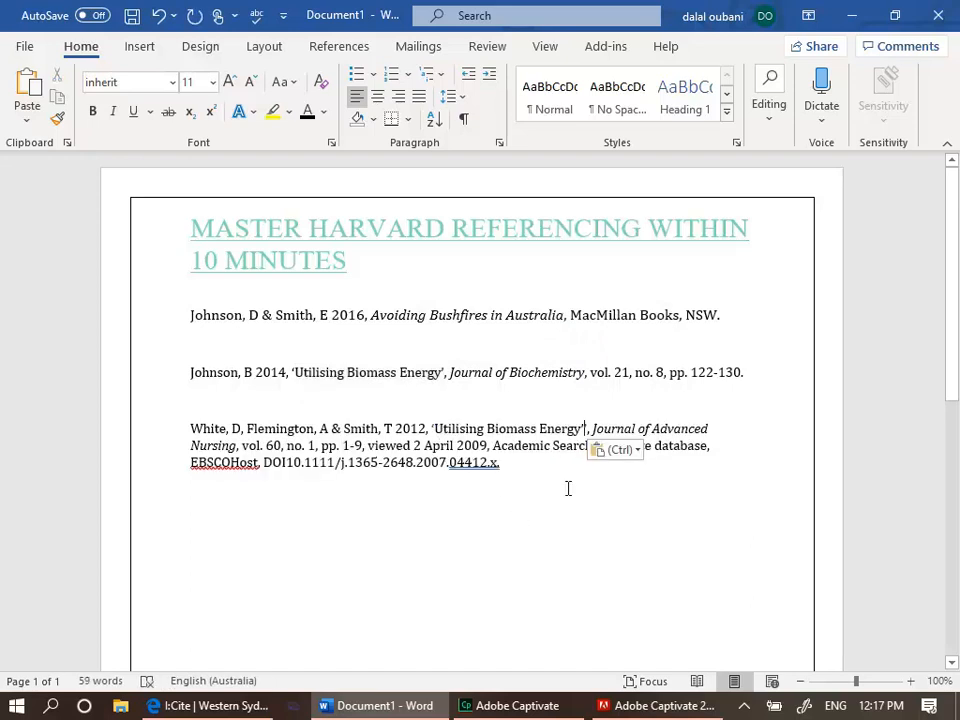
pyautogui.press('Delete')
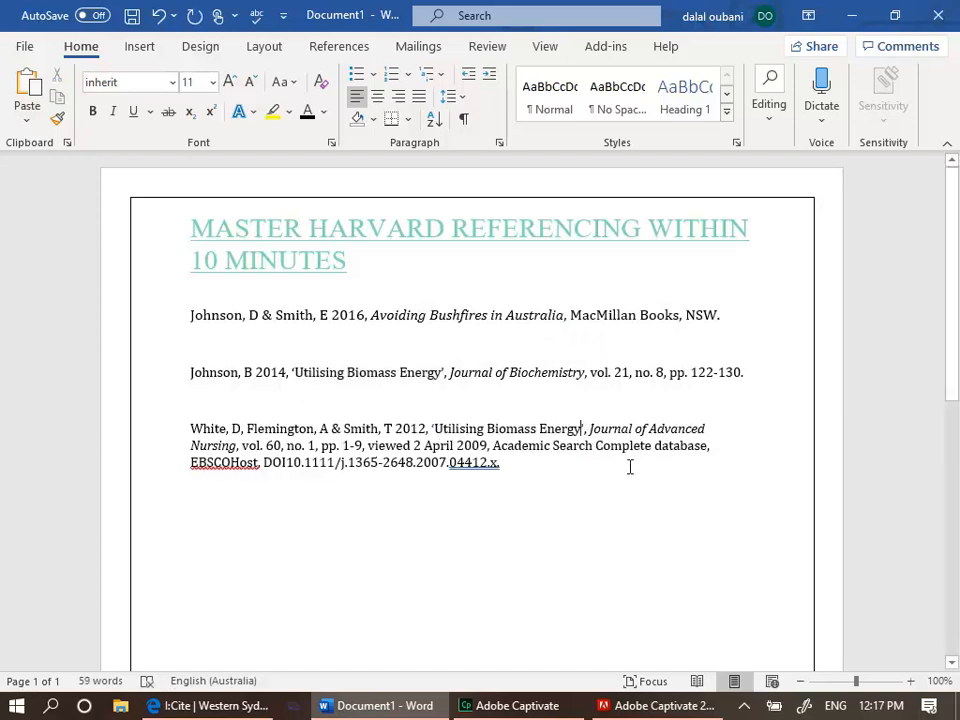
# Change the journal name to Journal of Advanced Science
pyautogui.click(237, 445)
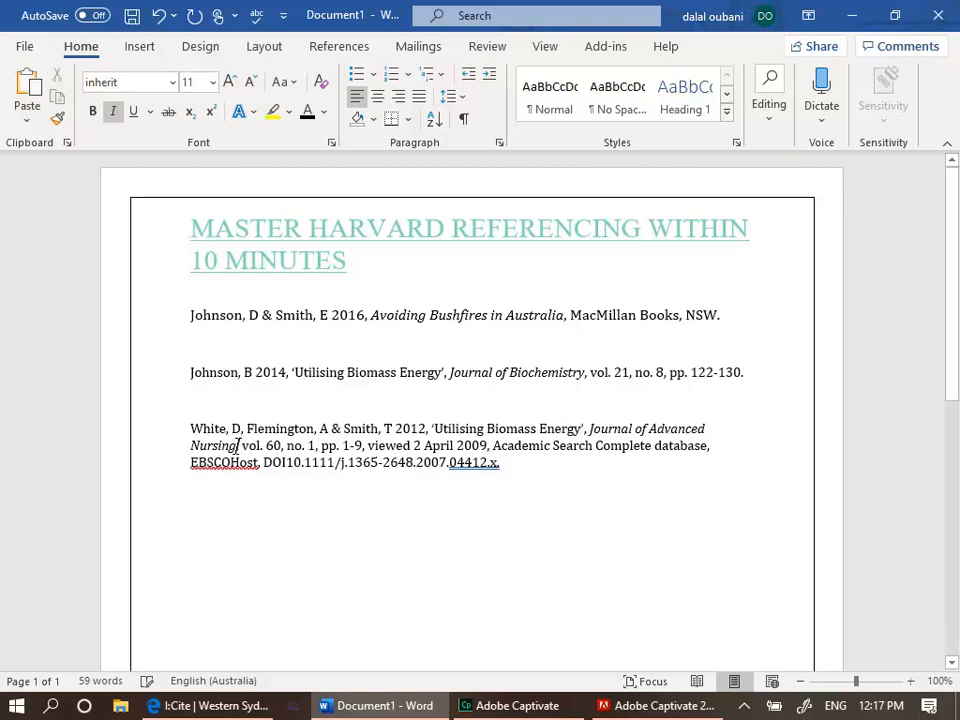
pyautogui.press('BackSpace')
pyautogui.press('BackSpace')
pyautogui.press('BackSpace')
pyautogui.press('BackSpace')
pyautogui.press('BackSpace')
pyautogui.press('BackSpace')
pyautogui.press('BackSpace')
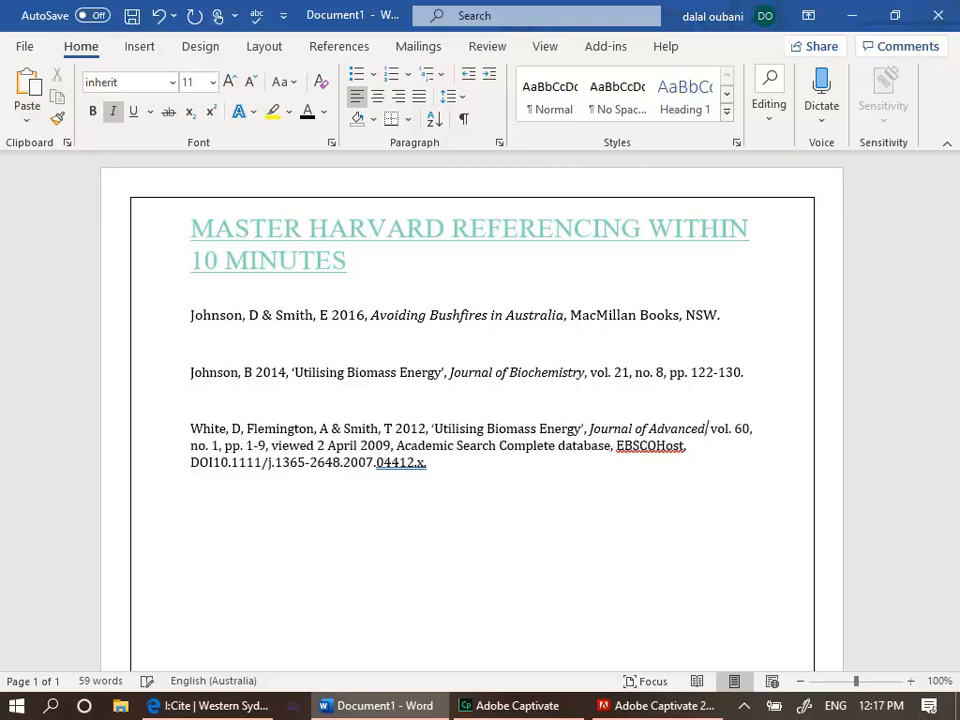
pyautogui.write('Science')
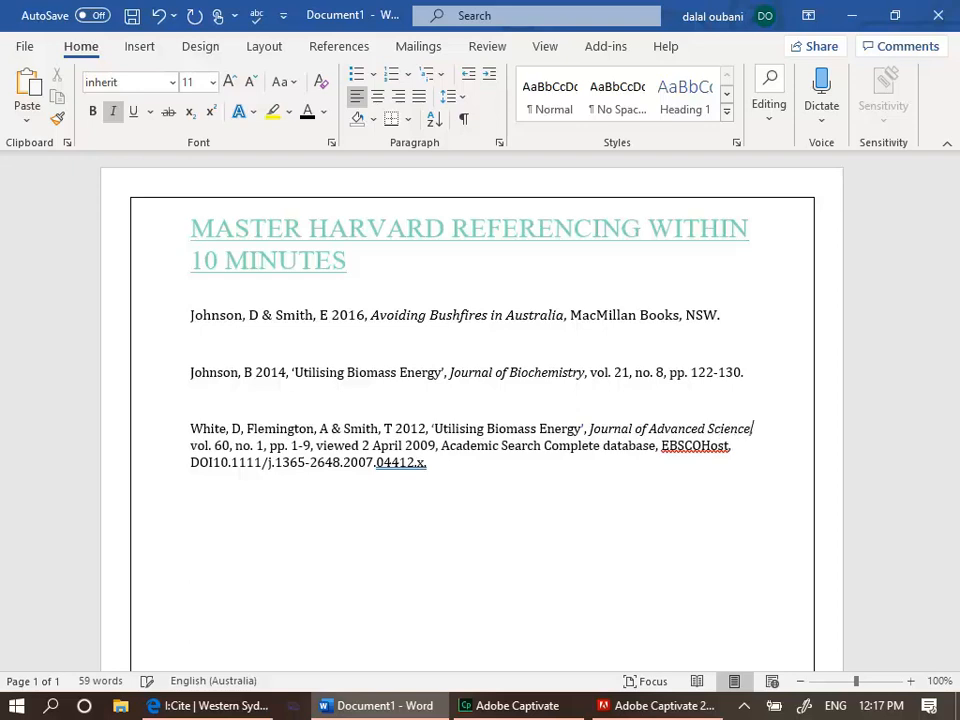
# Set the volume number to 22
pyautogui.click(229, 447)
pyautogui.press('BackSpace')
pyautogui.press('BackSpace')
pyautogui.write('22')
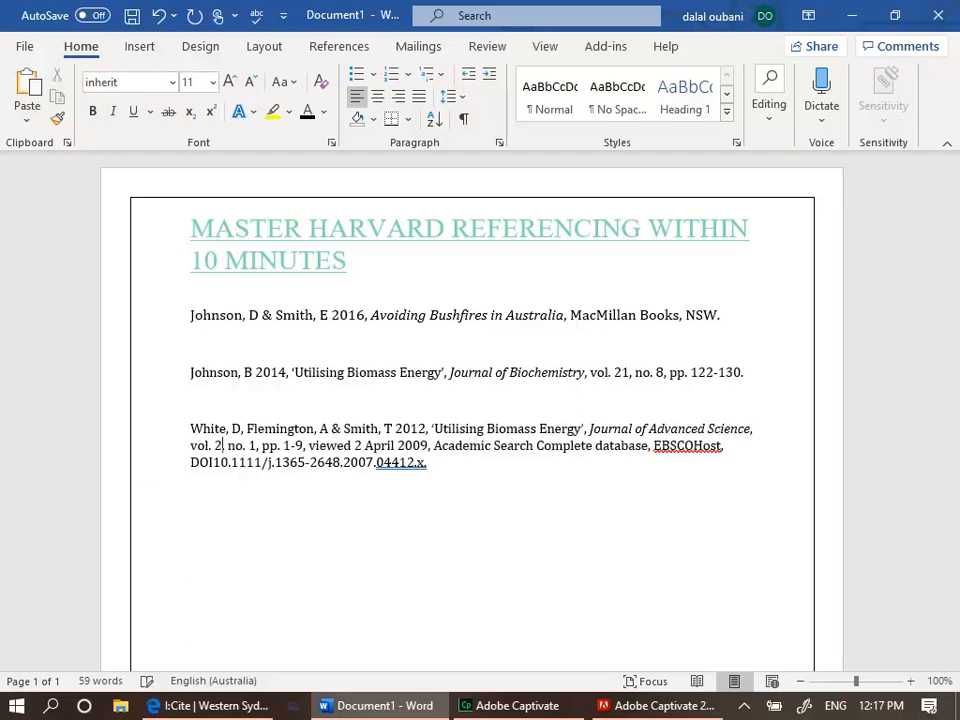
# Set the issue to no. 3 and the page range to 12-19
pyautogui.click(264, 446)
pyautogui.press('BackSpace')
pyautogui.write('365-')
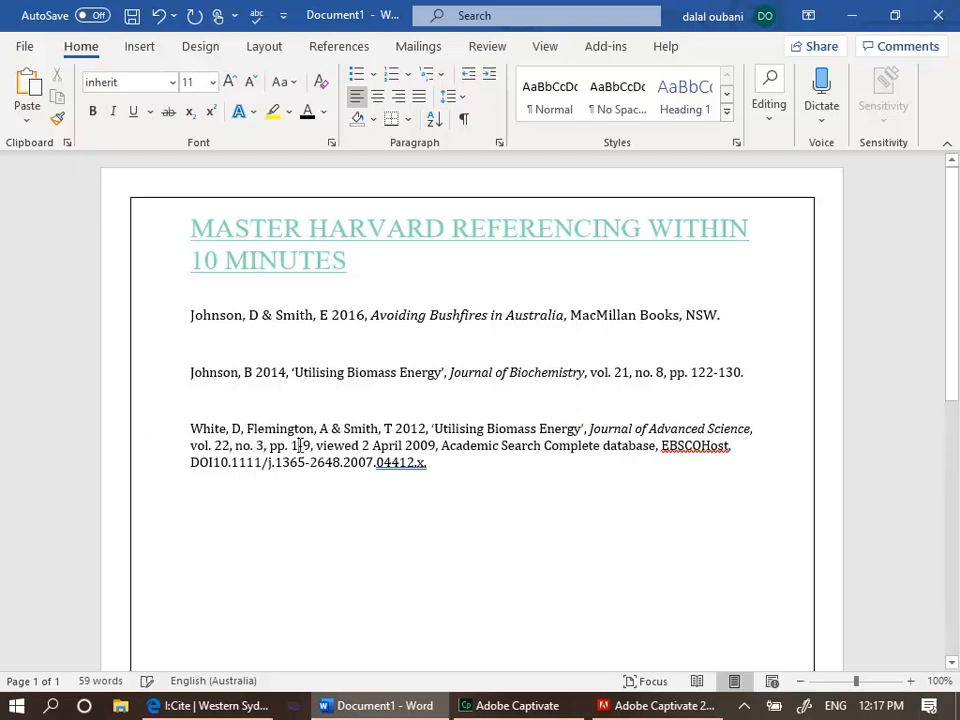
pyautogui.write('2')
pyautogui.press('Right')
pyautogui.press('Right')
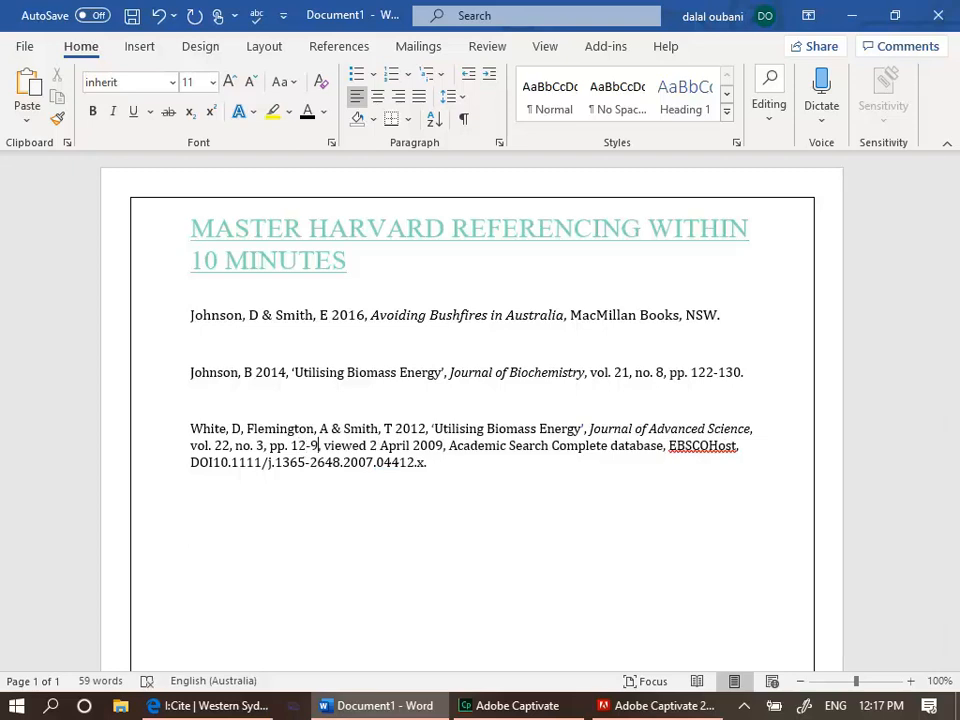
pyautogui.write('1')
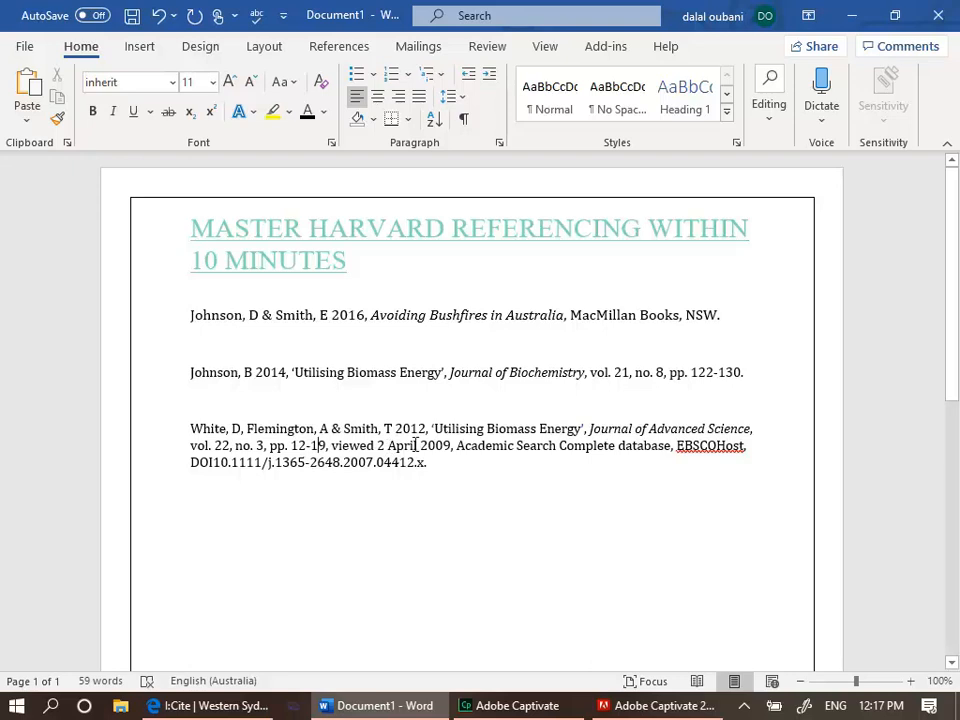
# Set the viewed date to 2 April 2019
pyautogui.click(415, 445)
pyautogui.press('BackSpace')
pyautogui.press('BackSpace')
pyautogui.press('BackSpace')
pyautogui.press('BackSpace')
pyautogui.press('BackSpace')
pyautogui.press('BackSpace')
pyautogui.write('April')
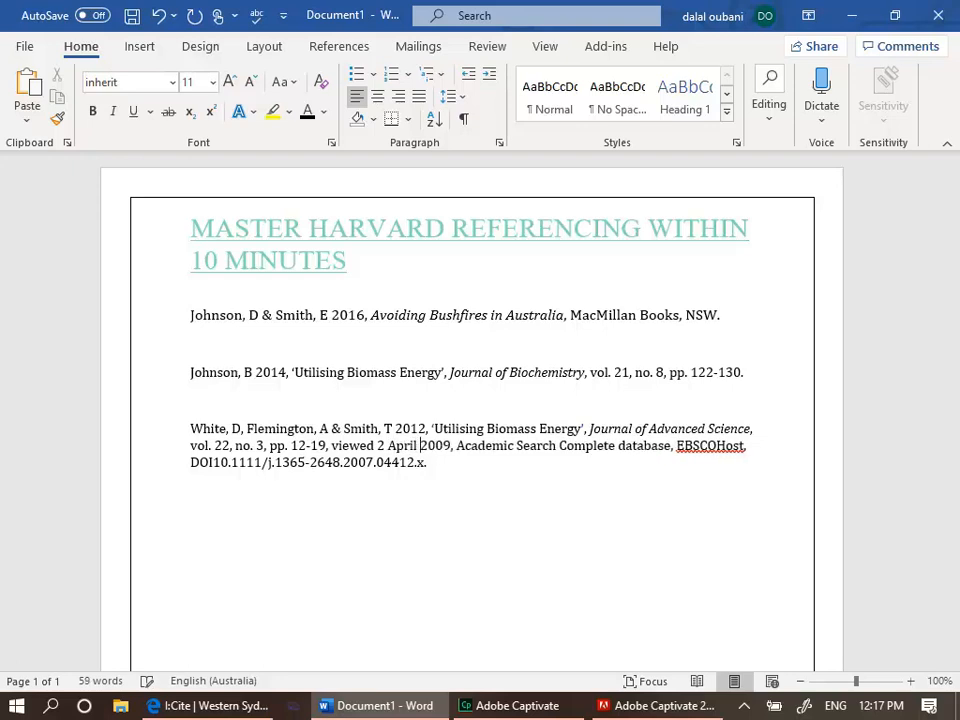
pyautogui.click(442, 446)
pyautogui.press('BackSpace')
pyautogui.write('1')
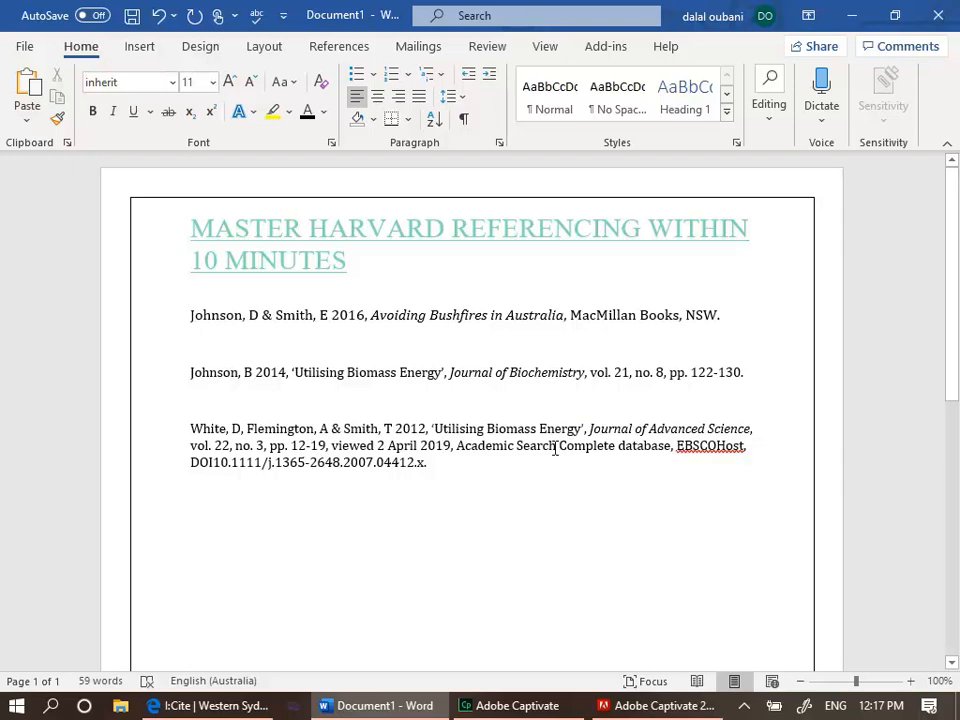
# Change the database name to Academic Library database
pyautogui.click(617, 445)
pyautogui.press('BackSpace')
pyautogui.press('BackSpace')
pyautogui.press('BackSpace')
pyautogui.press('BackSpace')
pyautogui.press('BackSpace')
pyautogui.press('BackSpace')
pyautogui.press('BackSpace')
pyautogui.press('BackSpace')
pyautogui.press('BackSpace')
pyautogui.press('BackSpace')
pyautogui.press('BackSpace')
pyautogui.press('BackSpace')
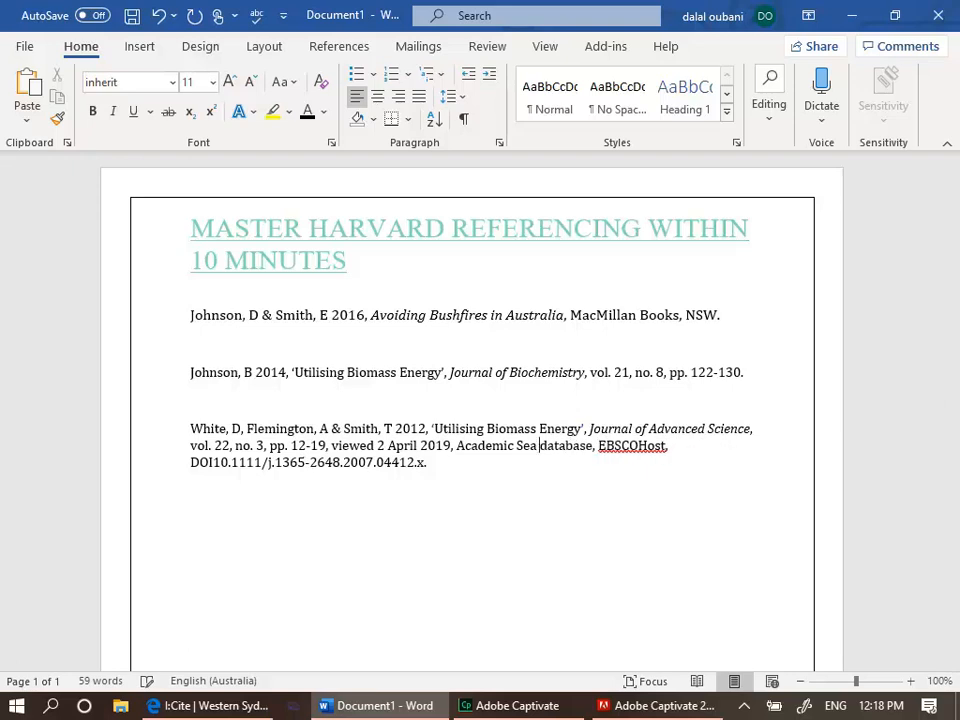
pyautogui.press('BackSpace')
pyautogui.press('BackSpace')
pyautogui.press('BackSpace')
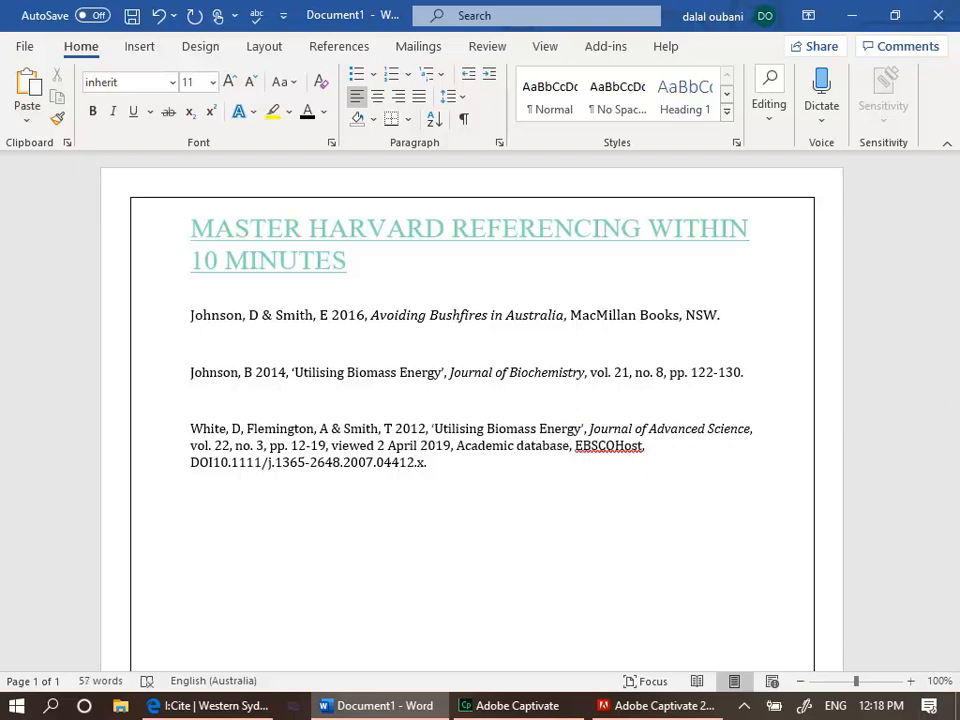
pyautogui.write('Libraty')
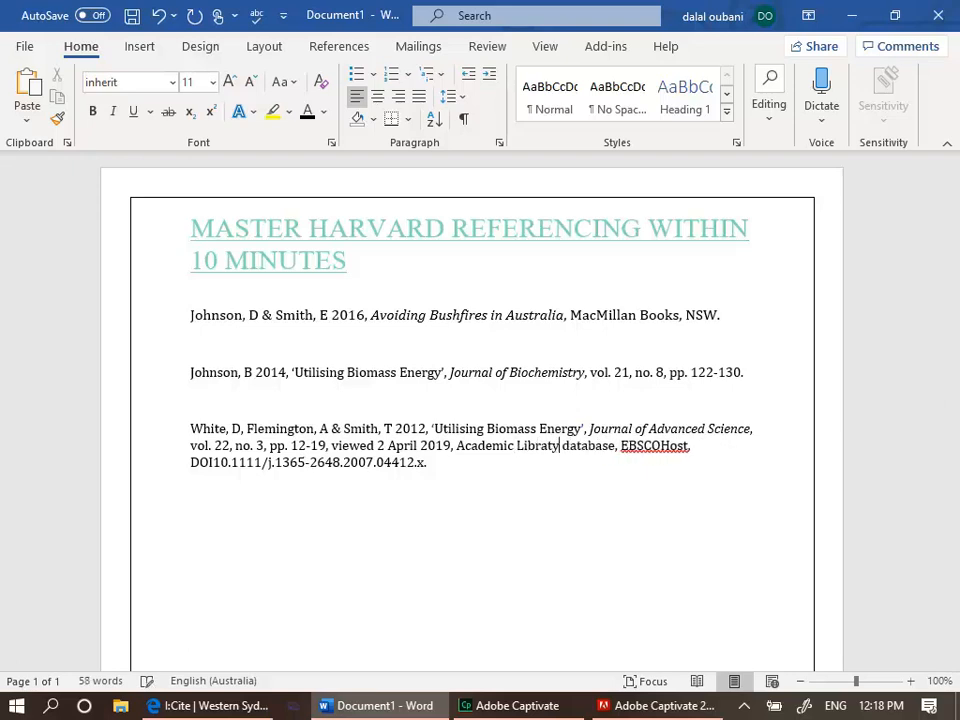
pyautogui.press('BackSpace')
pyautogui.press('BackSpace')
pyautogui.write('ry')
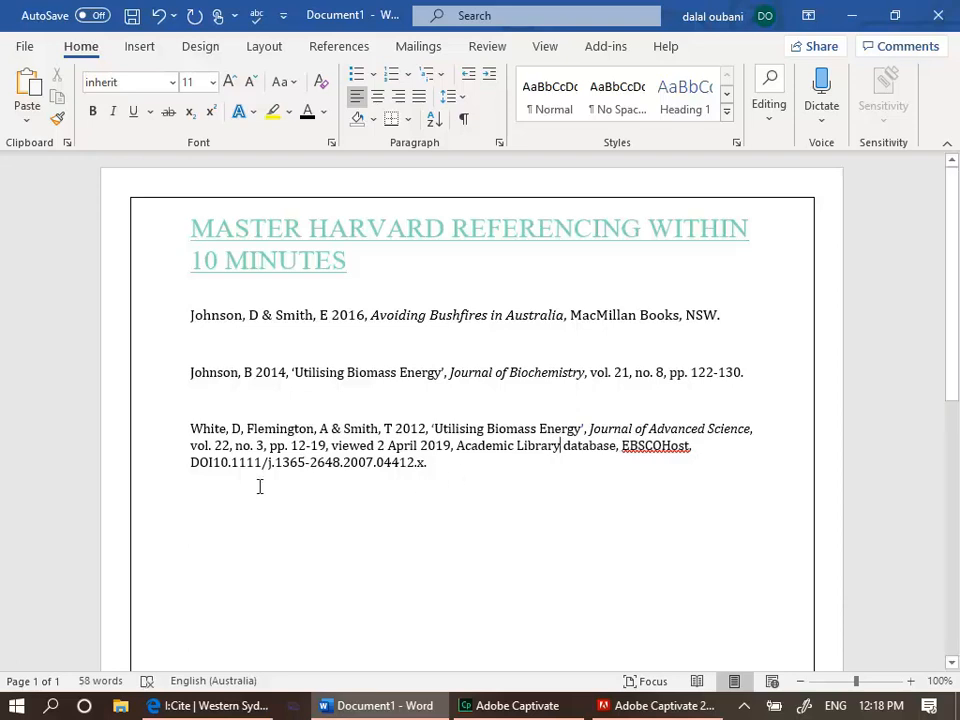
# Review the DOI and the viewed date, database and DOI portion of the new reference
pyautogui.moveTo(186, 465); pyautogui.dragTo(218, 465)
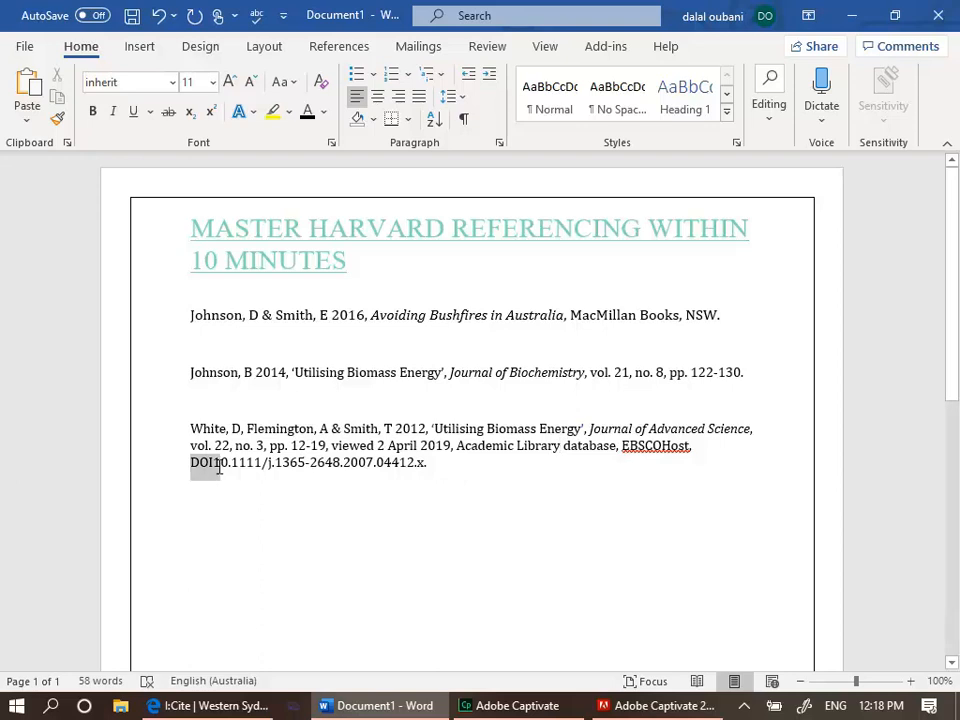
pyautogui.click(370, 484)
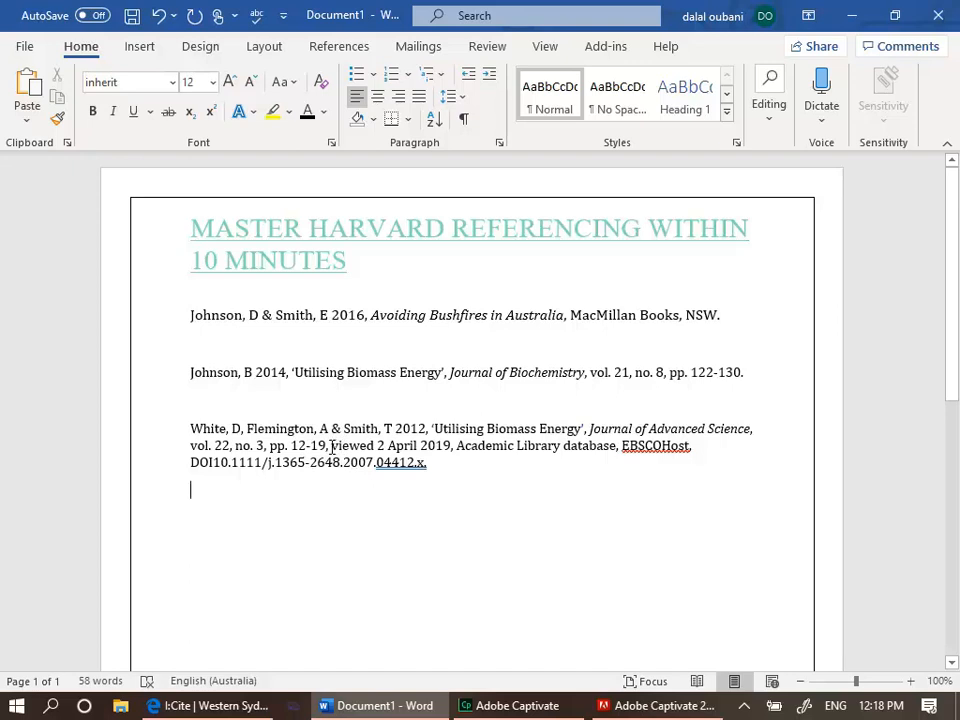
pyautogui.moveTo(331, 446); pyautogui.dragTo(436, 474)
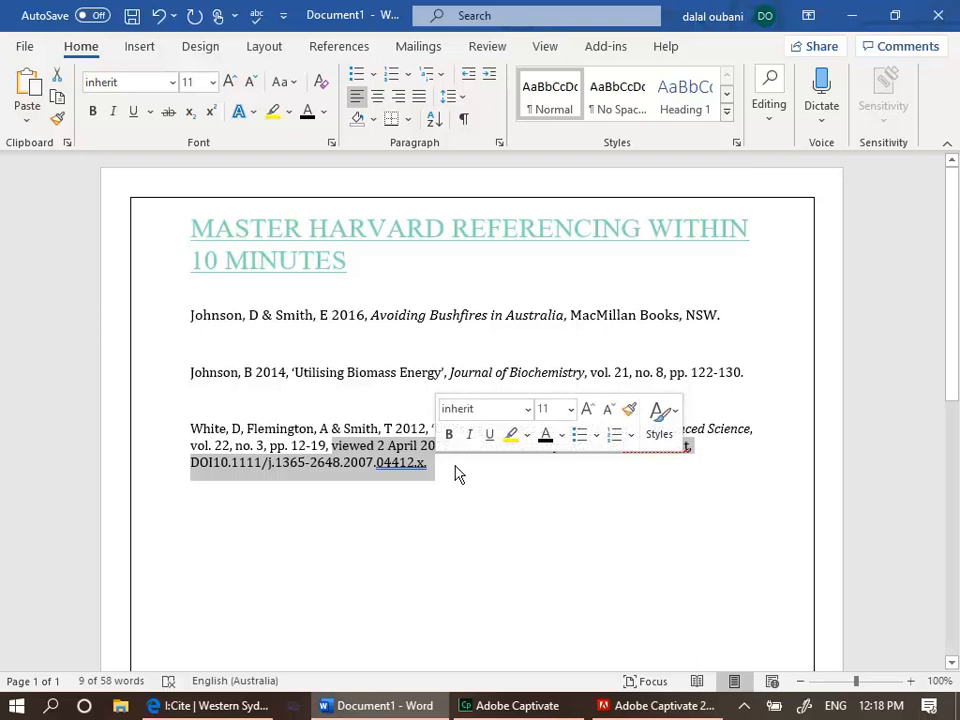
pyautogui.click(455, 474)
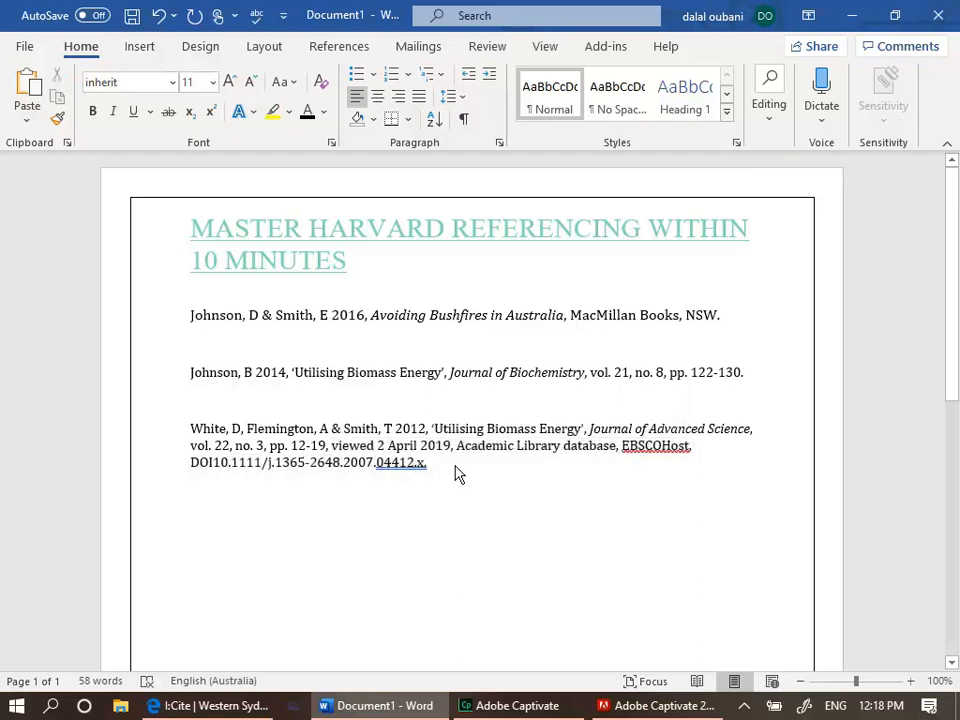
# In the I:Cite guide, choose Print articles and Newspaper article, one author
pyautogui.click(225, 706)
pyautogui.click(390, 527)
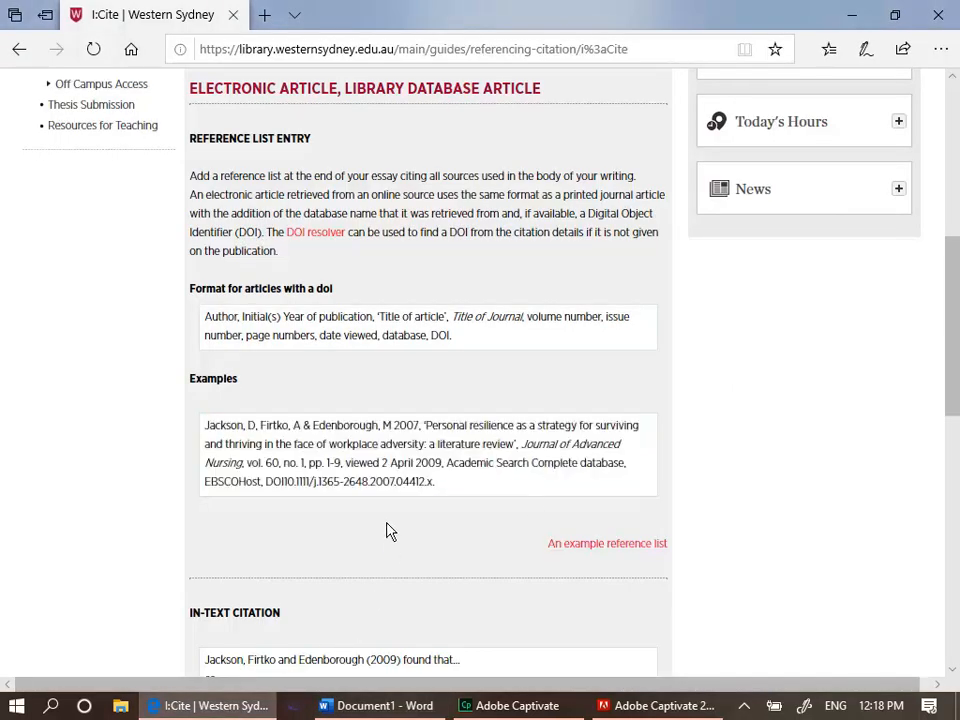
pyautogui.scroll(3, 955, 368)
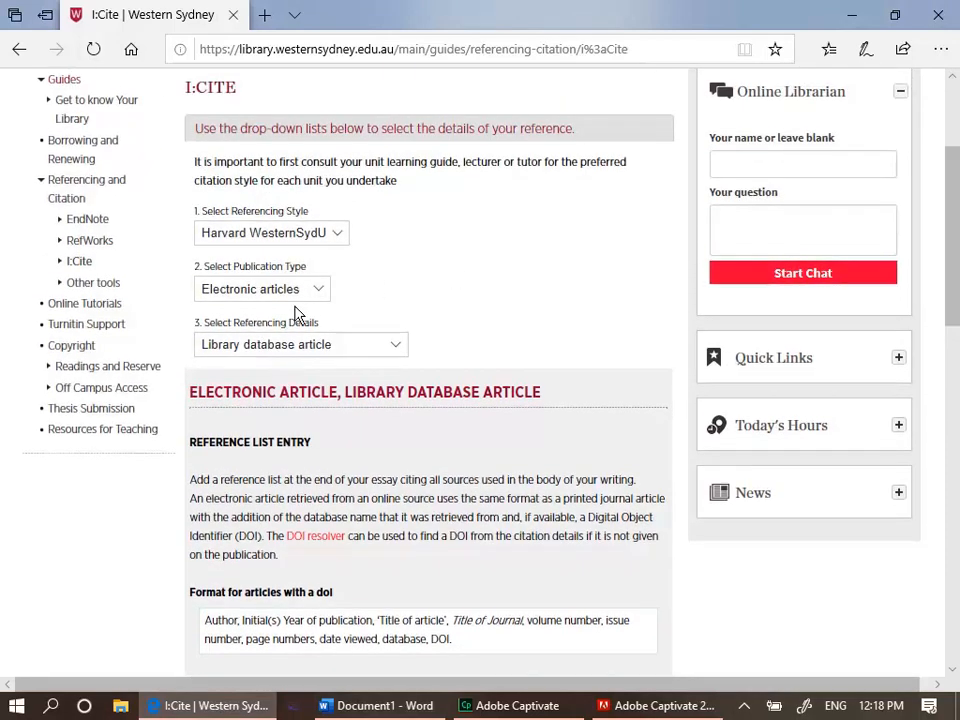
pyautogui.click(316, 293)
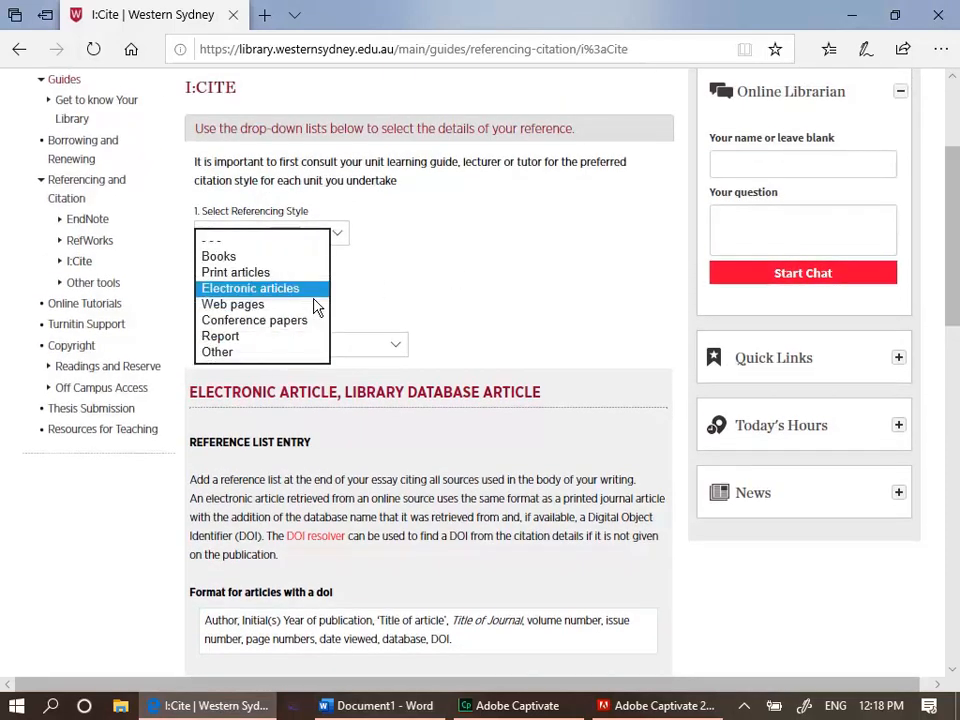
pyautogui.click(302, 276)
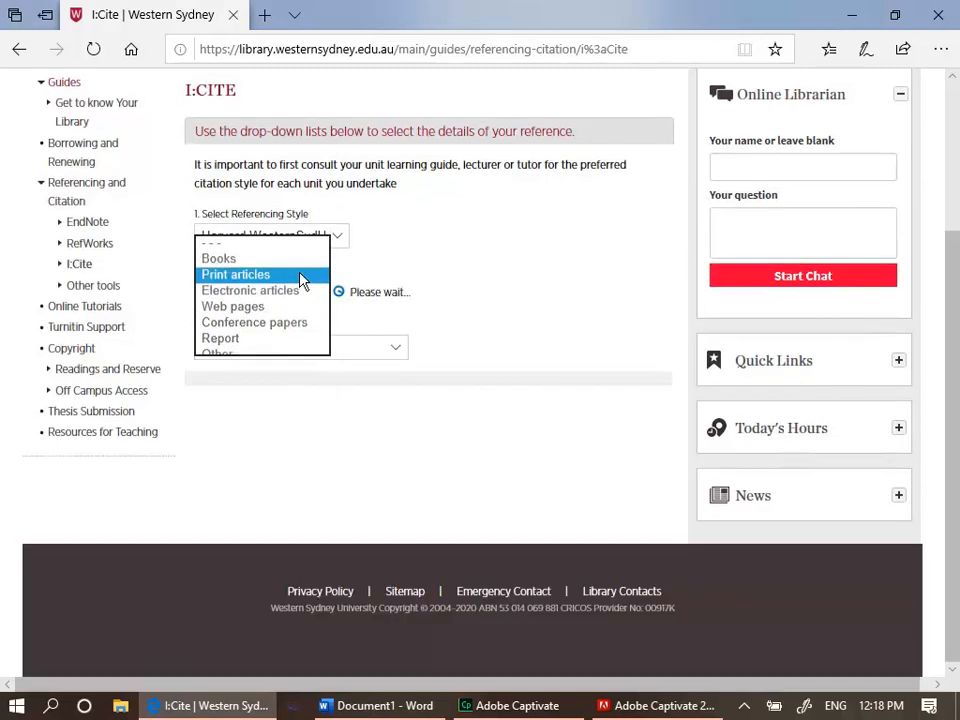
pyautogui.click(387, 351)
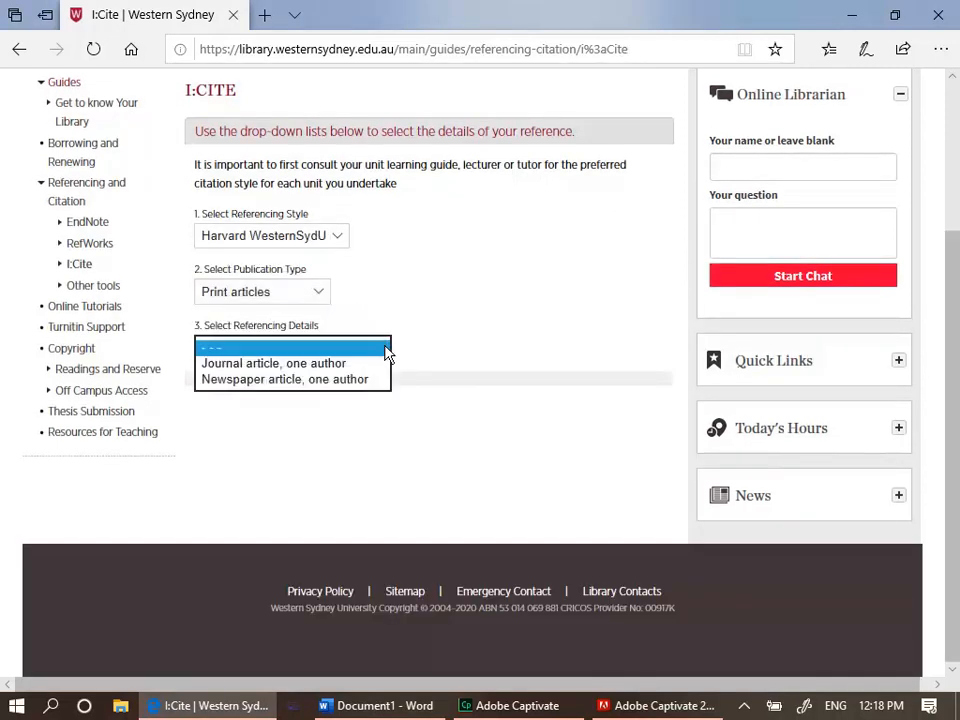
pyautogui.click(355, 381)
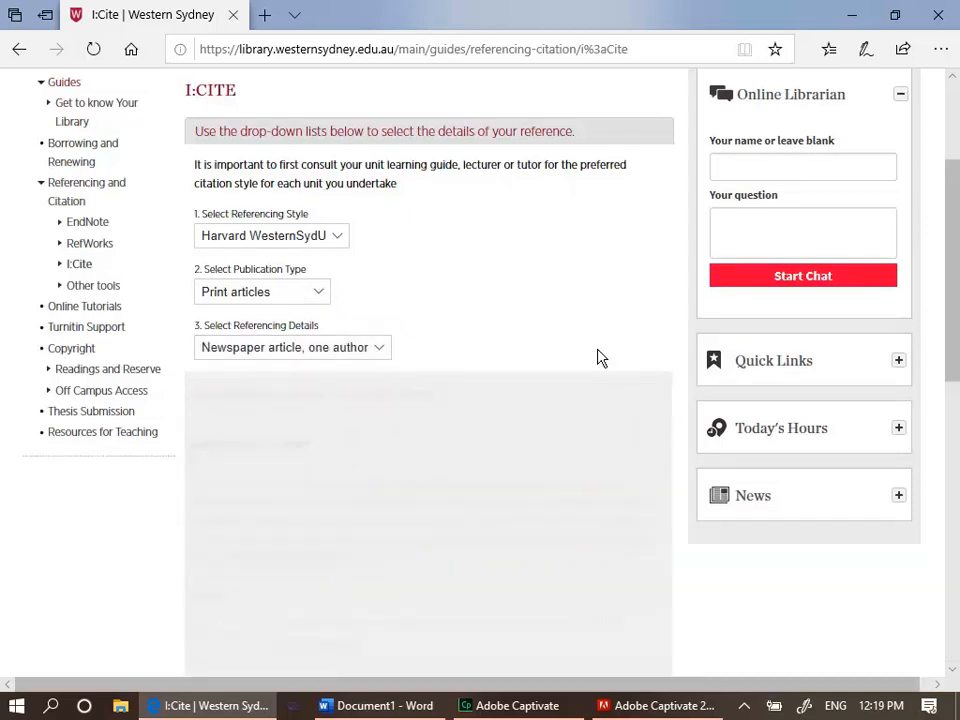
pyautogui.moveTo(953, 173); pyautogui.dragTo(953, 272)
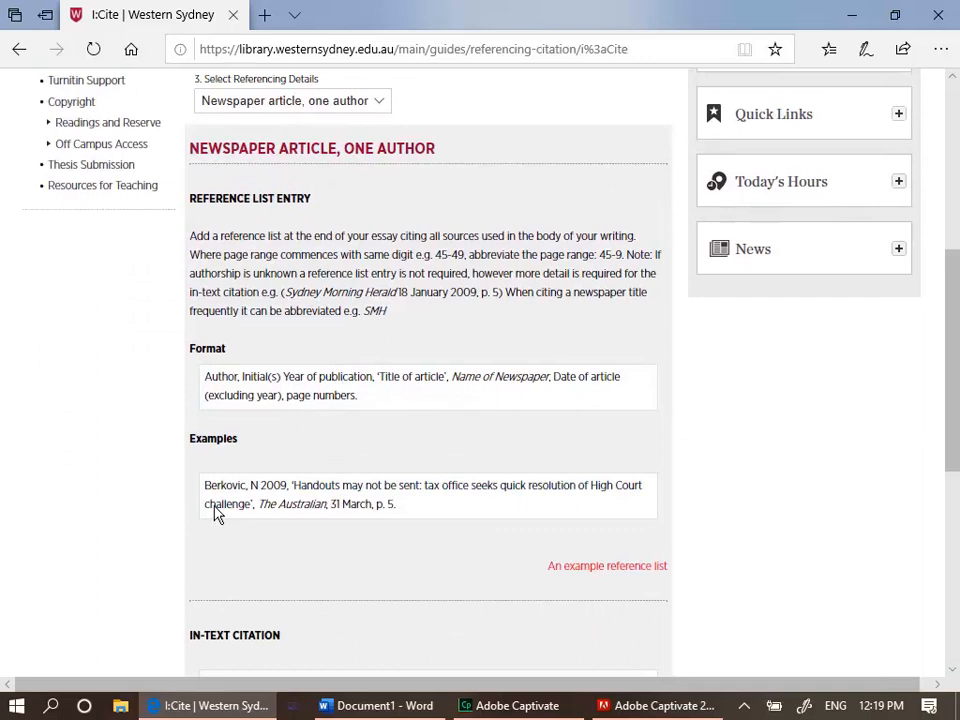
# Copy the newspaper article example from the guide and paste it on the new line in the document
pyautogui.moveTo(199, 495); pyautogui.dragTo(408, 508)
pyautogui.hotkey('ctrl', 'c')
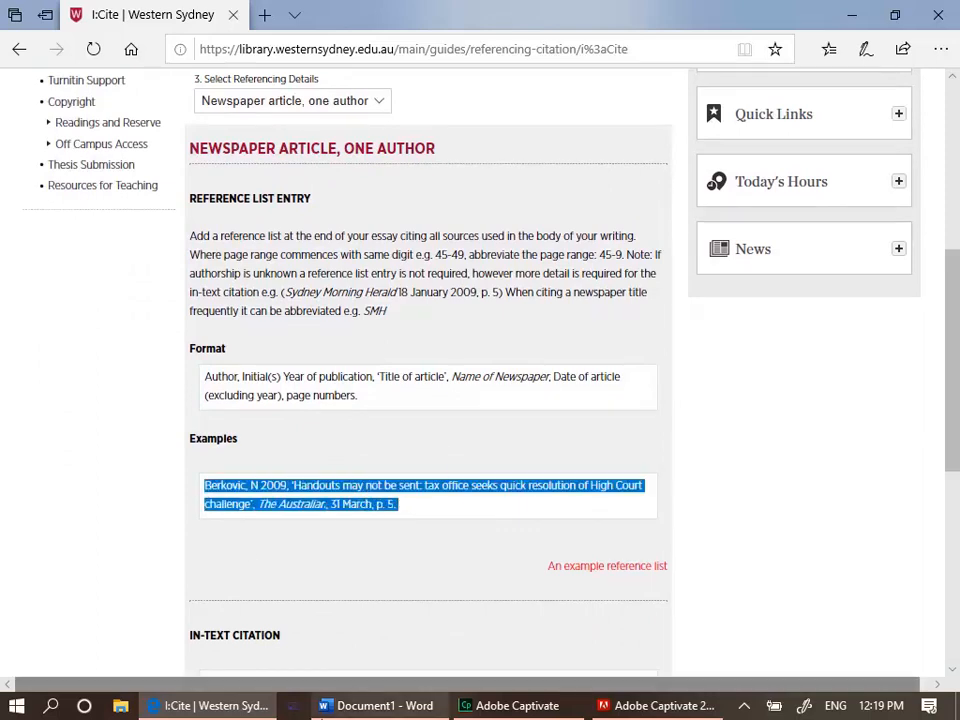
pyautogui.click(380, 706)
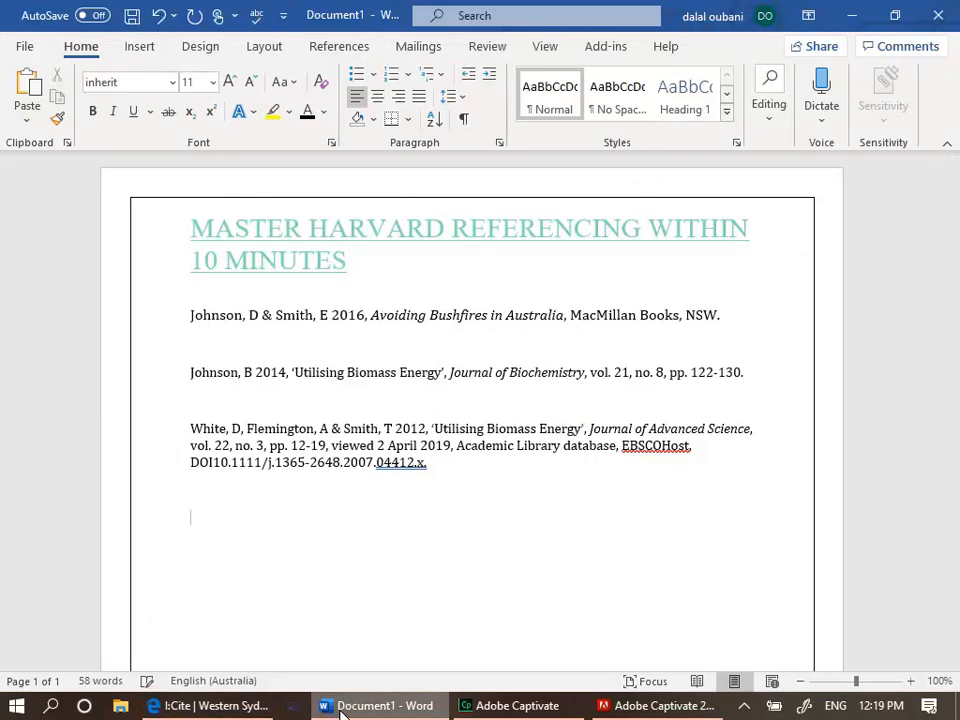
pyautogui.hotkey('ctrl', 'v')
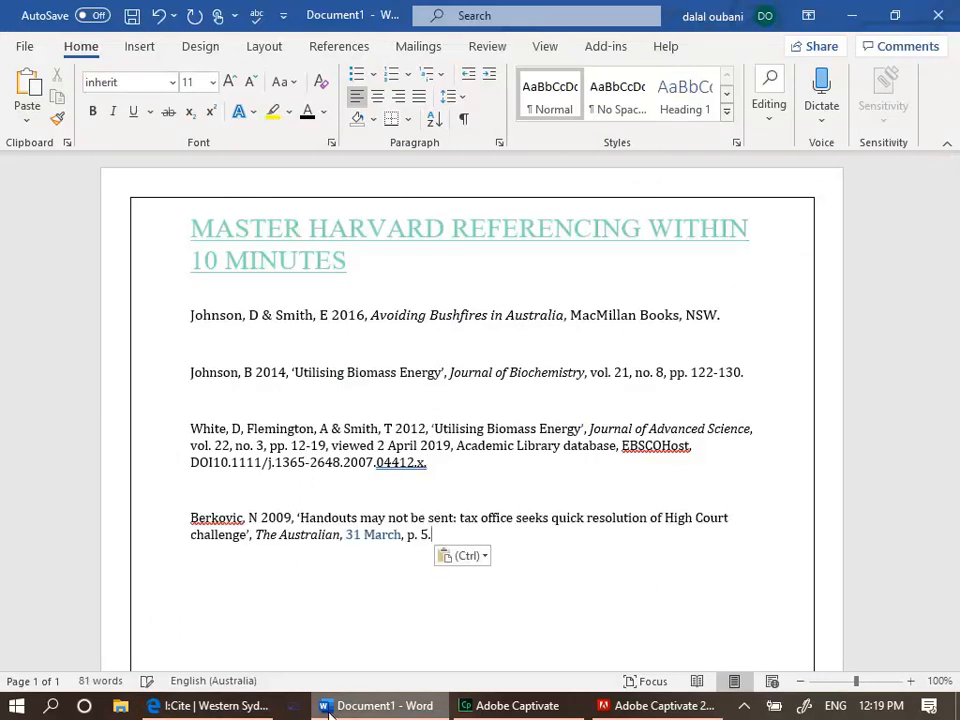
# Replace the newspaper reference's author surname with Smith
pyautogui.moveTo(196, 688)
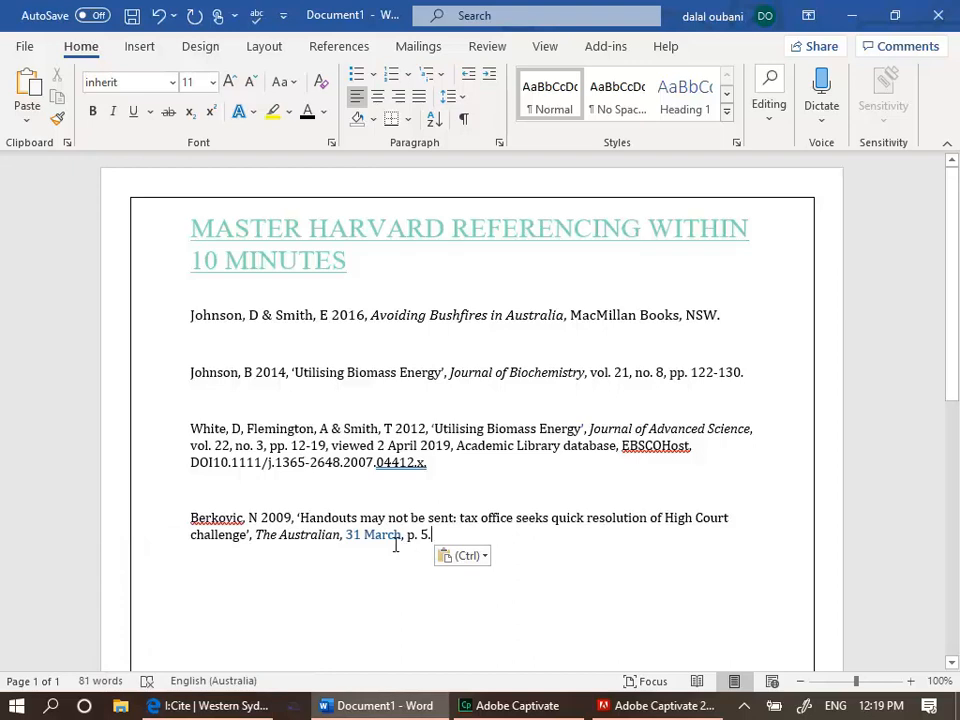
pyautogui.click(244, 517)
pyautogui.press('BackSpace')
pyautogui.press('BackSpace')
pyautogui.press('BackSpace')
pyautogui.press('BackSpace')
pyautogui.press('BackSpace')
pyautogui.press('BackSpace')
pyautogui.press('BackSpace')
pyautogui.press('BackSpace')
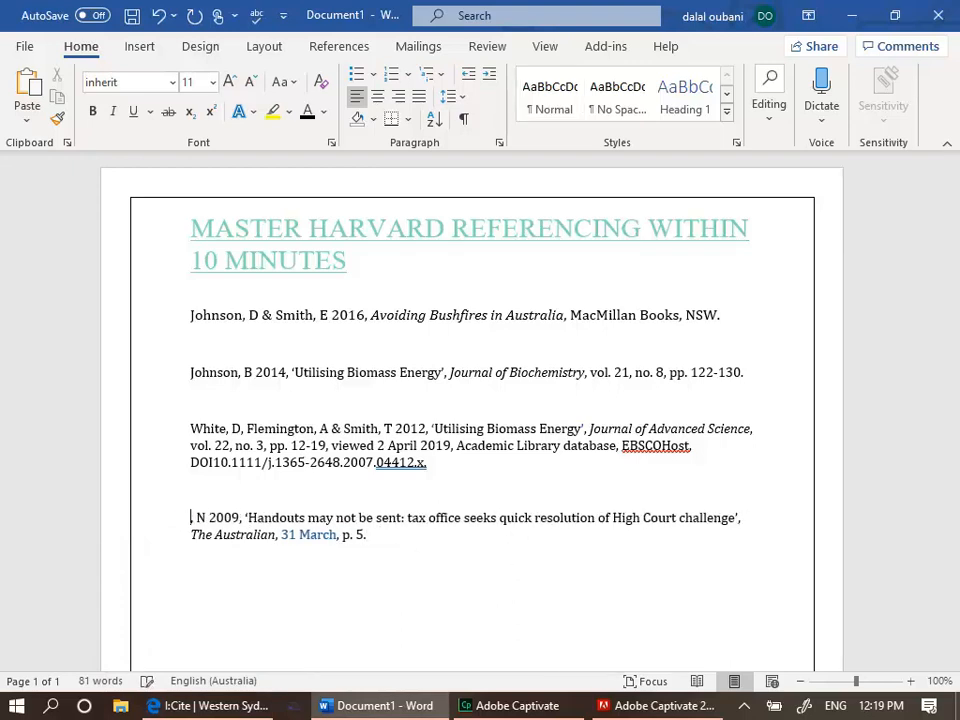
pyautogui.write('Smith')
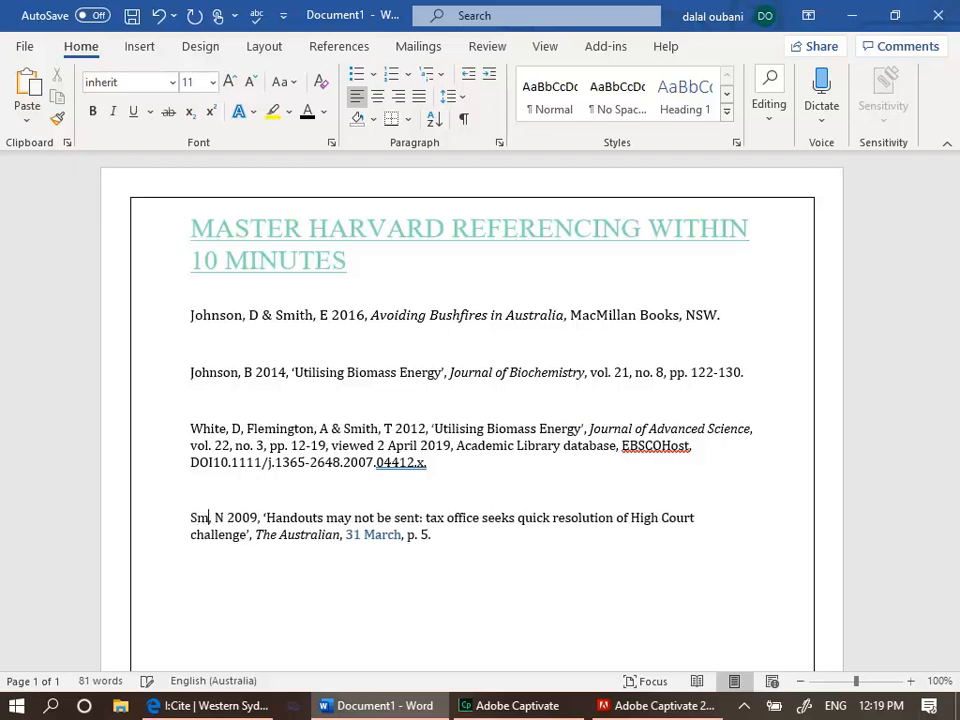
# Change the newspaper author's initial to J and the publication year to 2019
pyautogui.click(241, 517)
pyautogui.press('BackSpace')
pyautogui.write('J')
pyautogui.press('Right')
pyautogui.press('Right')
pyautogui.press('Right')
pyautogui.press('Right')
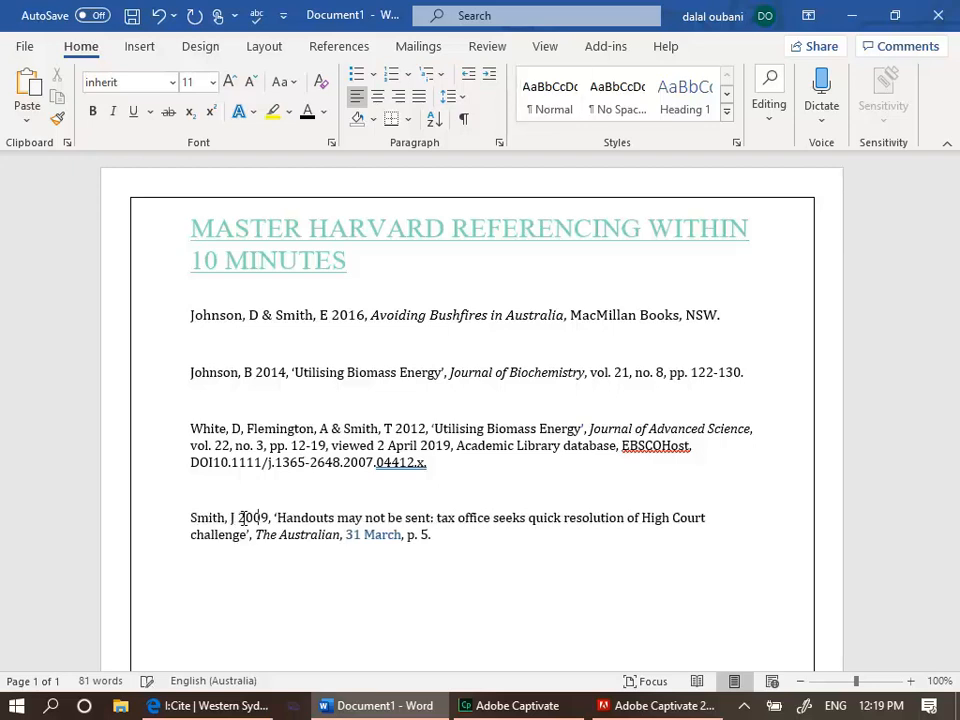
pyautogui.press('BackSpace')
pyautogui.write('1')
# Recolour the date 31 March in the newspaper reference to black text
pyautogui.moveTo(278, 517); pyautogui.dragTo(413, 538)
pyautogui.click(433, 538)
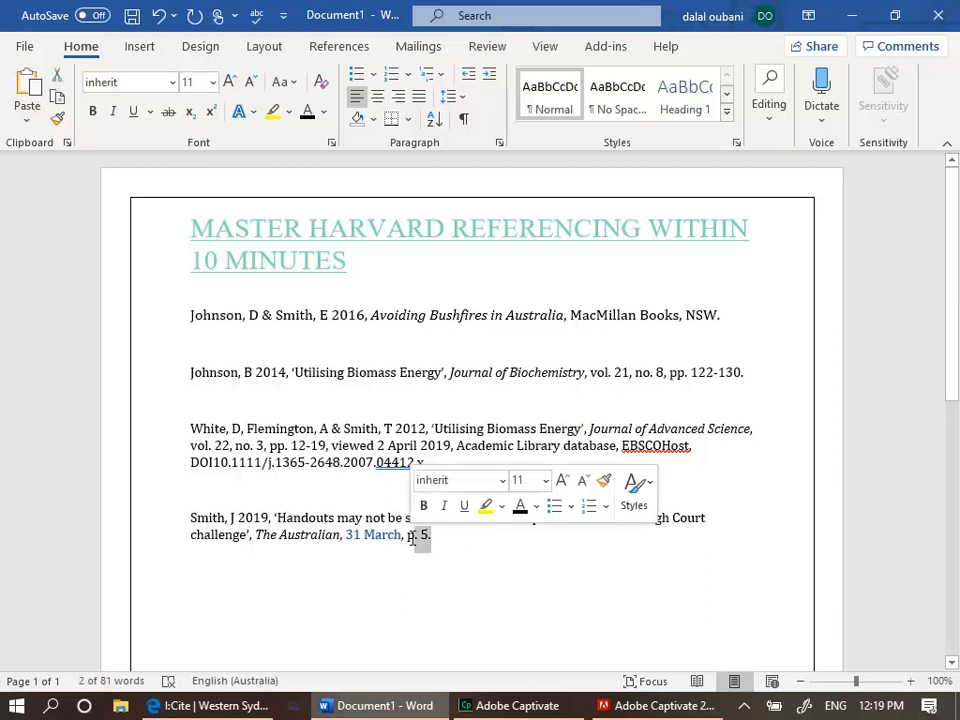
pyautogui.click(347, 536)
pyautogui.moveTo(347, 536); pyautogui.dragTo(401, 536)
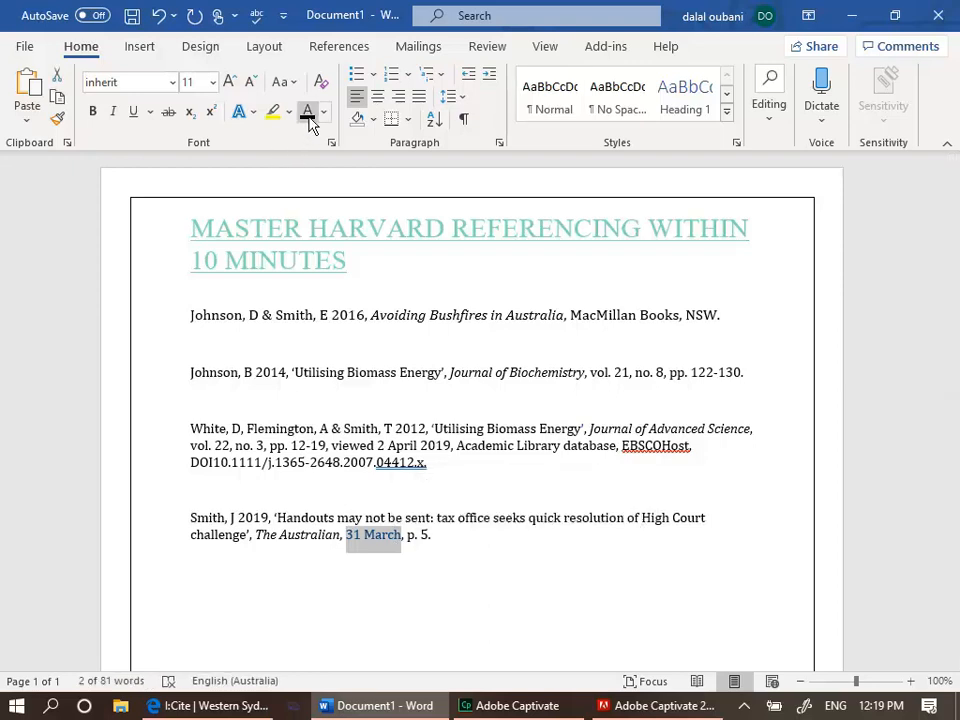
pyautogui.click(312, 550)
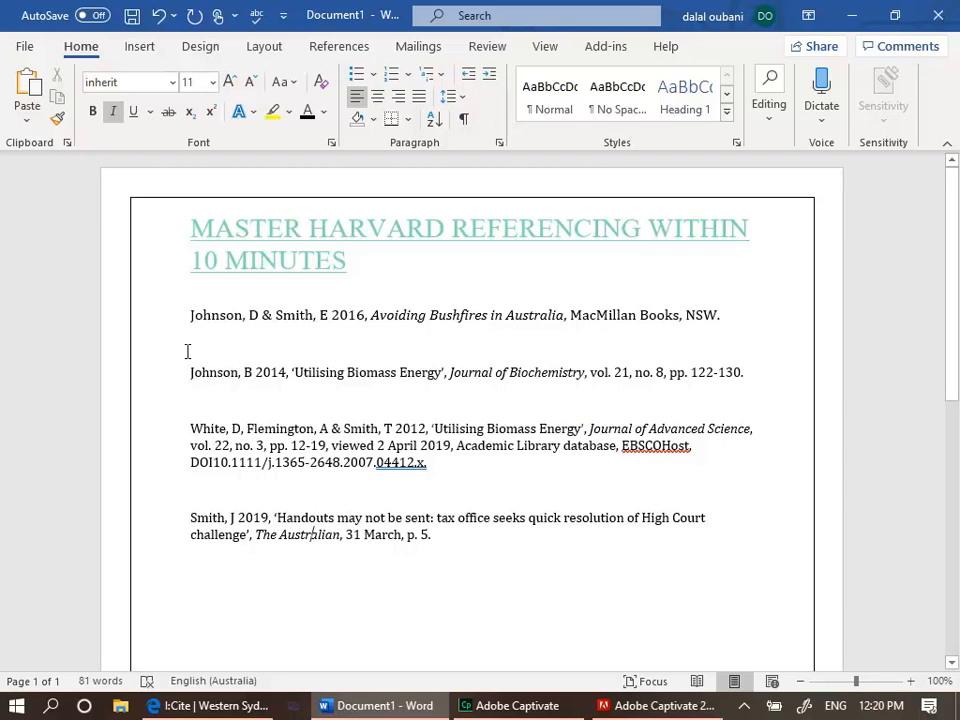
# Move the electronic database reference (White, Flemington & Smith) below the newspaper reference
pyautogui.moveTo(191, 428); pyautogui.dragTo(461, 474)
pyautogui.hotkey('ctrl', 'c')
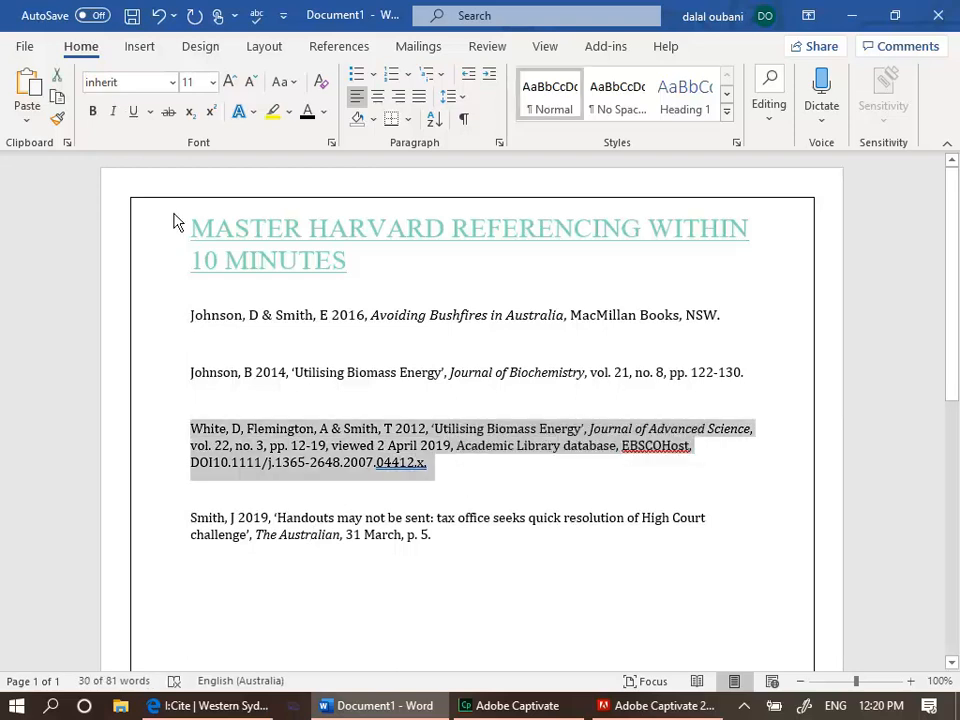
pyautogui.click(25, 48)
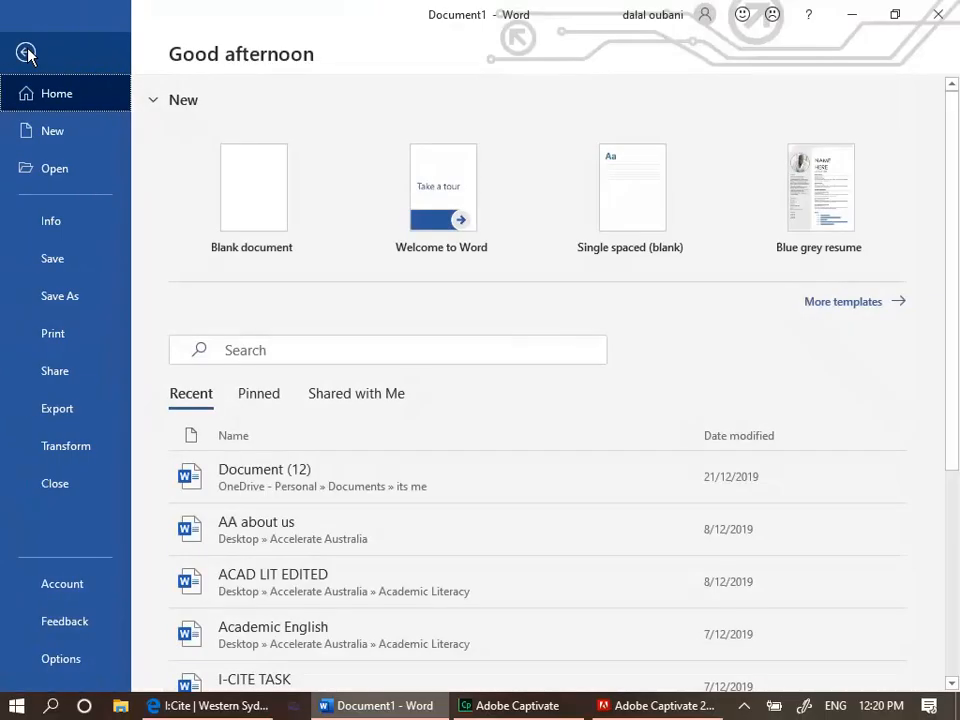
pyautogui.click(26, 53)
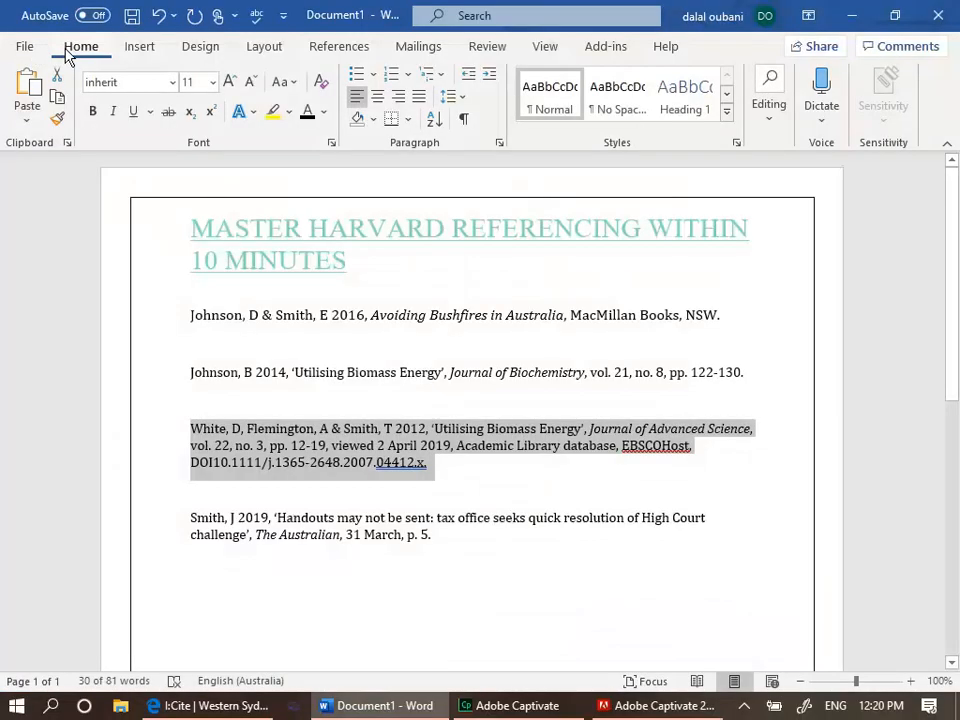
pyautogui.click(57, 76)
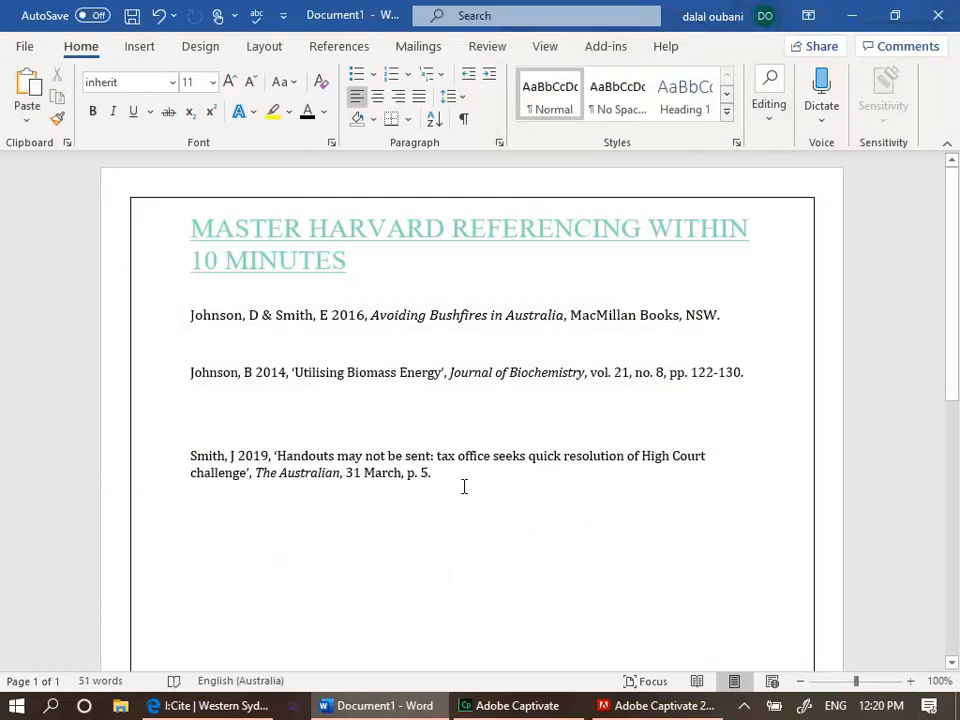
pyautogui.press('Return')
pyautogui.press('Return')
pyautogui.hotkey('ctrl', 'v')
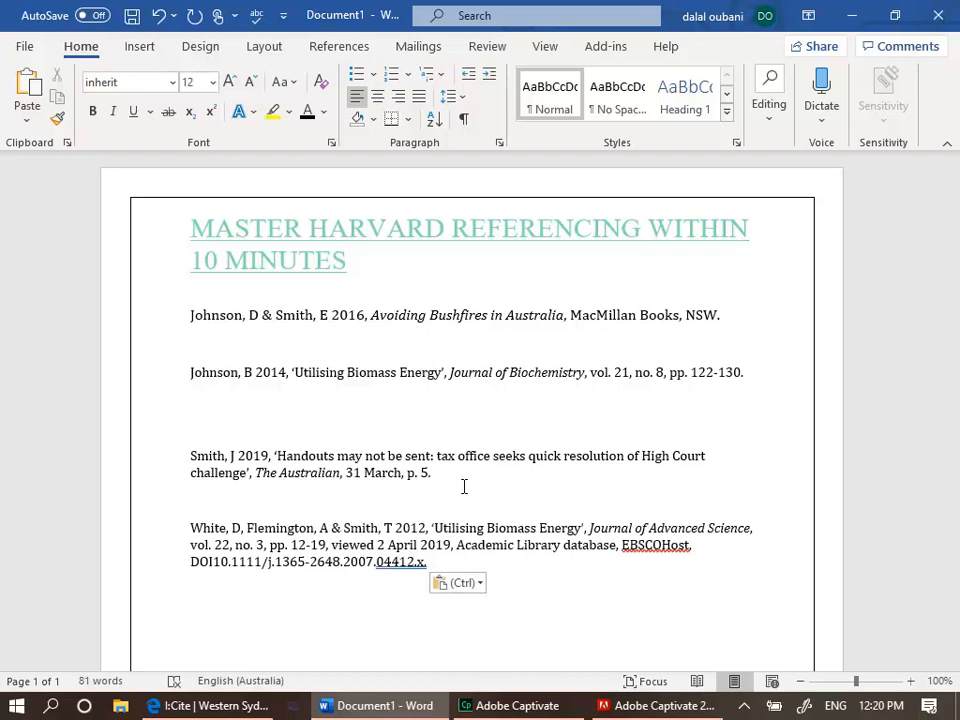
# In the I:Cite guide, set the publication type to Other and browse the referencing details options
pyautogui.click(178, 706)
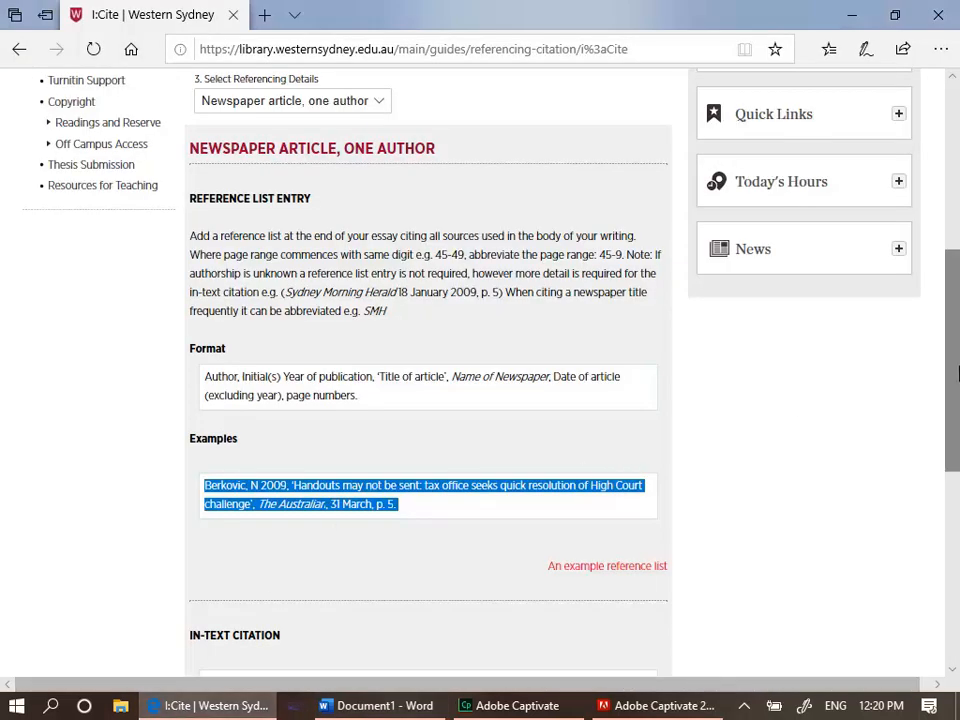
pyautogui.scroll(5, 949, 375)
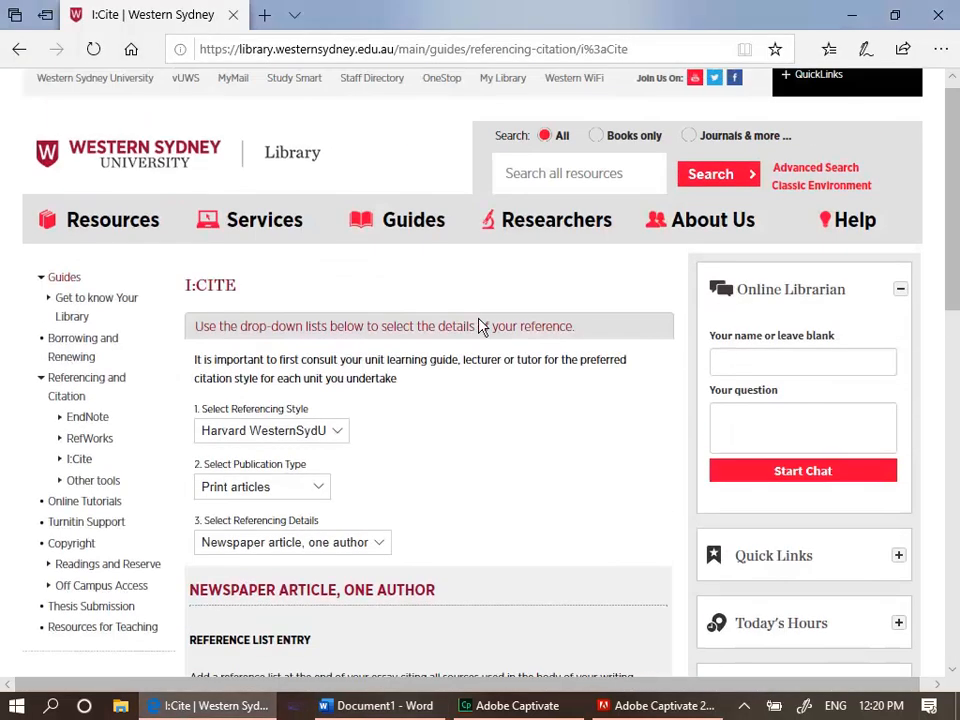
pyautogui.click(318, 487)
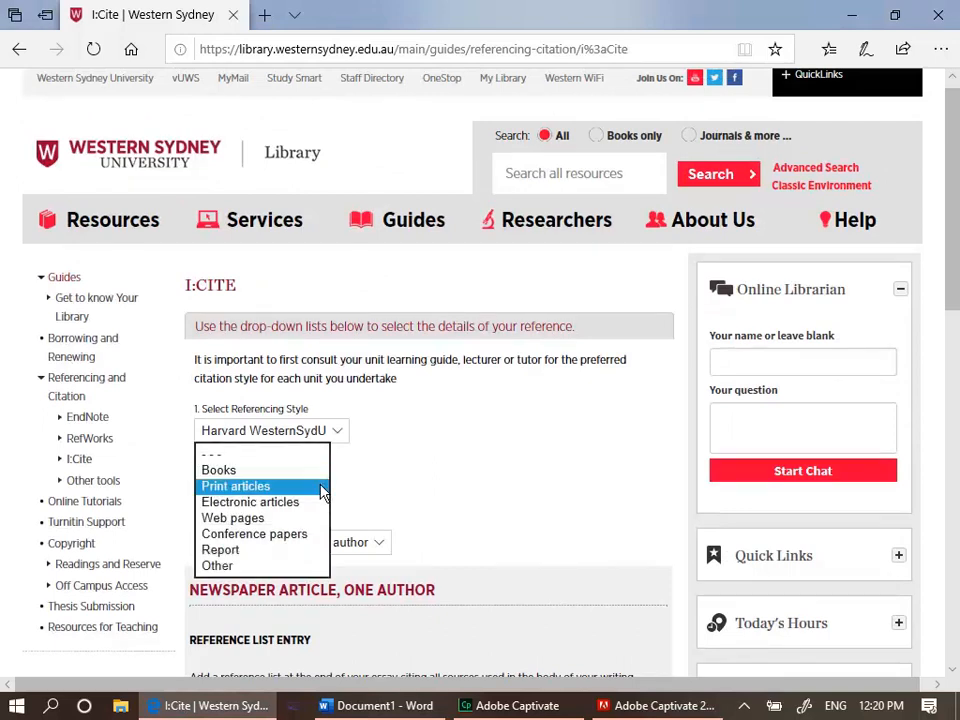
pyautogui.click(246, 566)
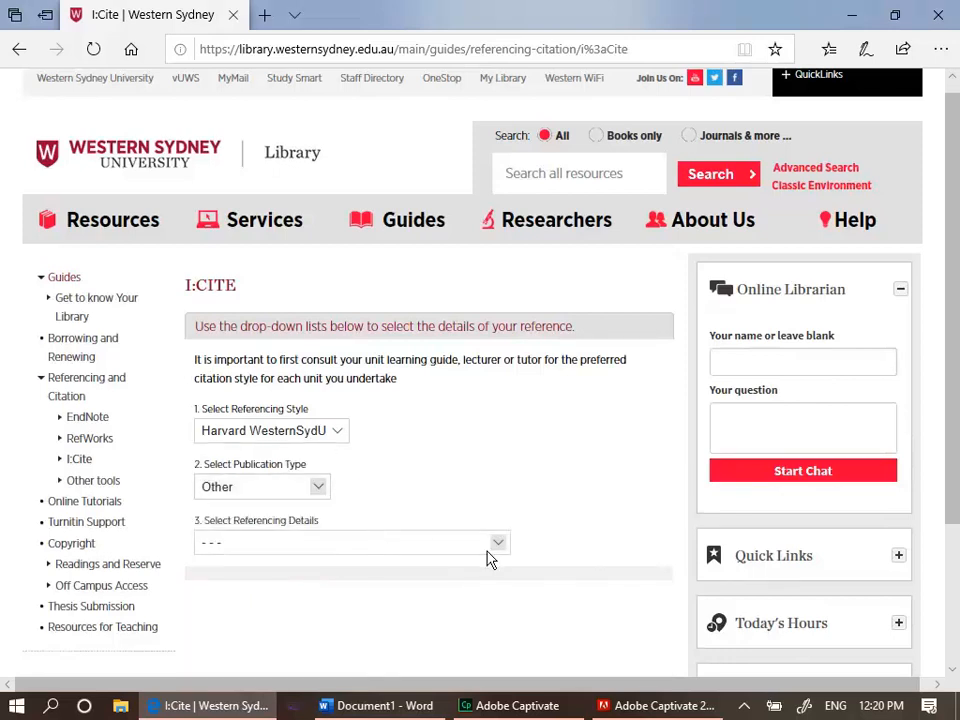
pyautogui.click(496, 556)
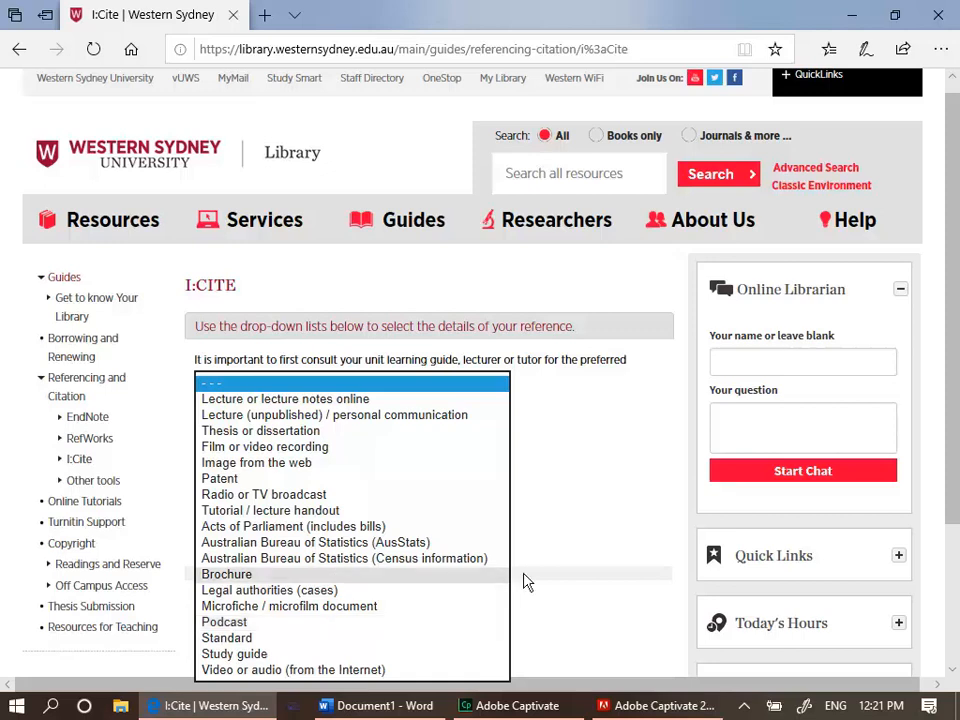
pyautogui.click(572, 575)
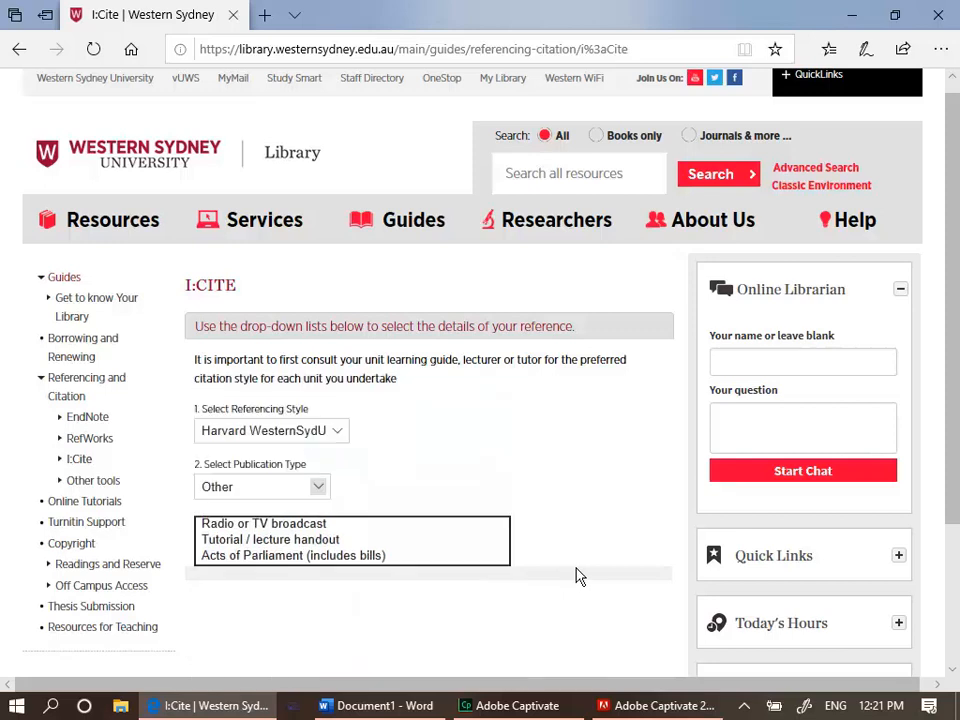
pyautogui.click(410, 706)
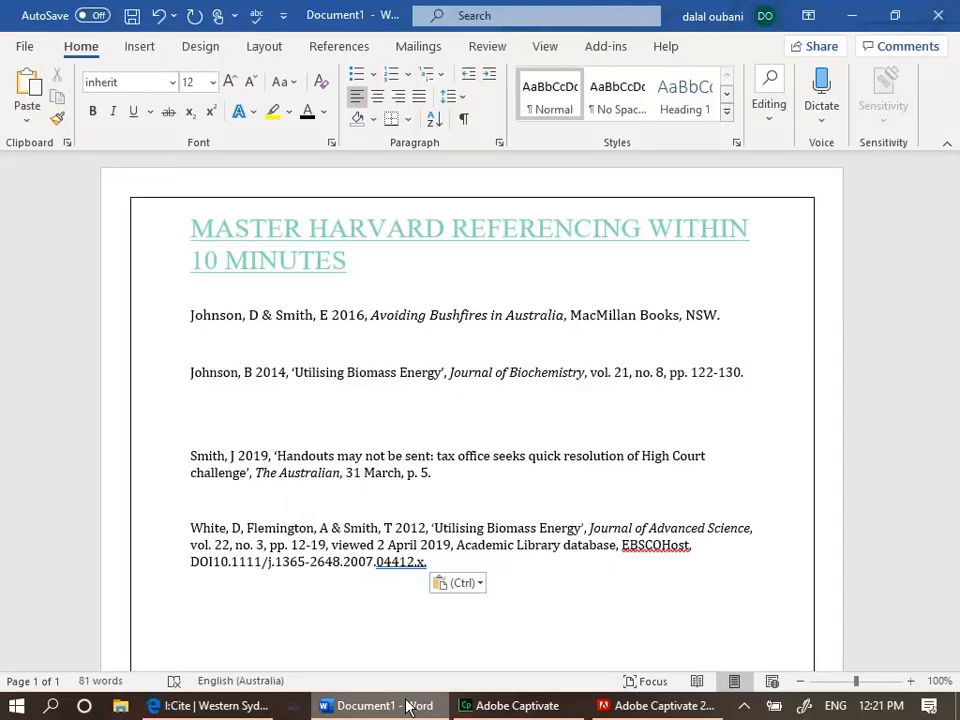
# Remove the extra blank line above the newspaper reference
pyautogui.click(204, 425)
pyautogui.press('BackSpace')
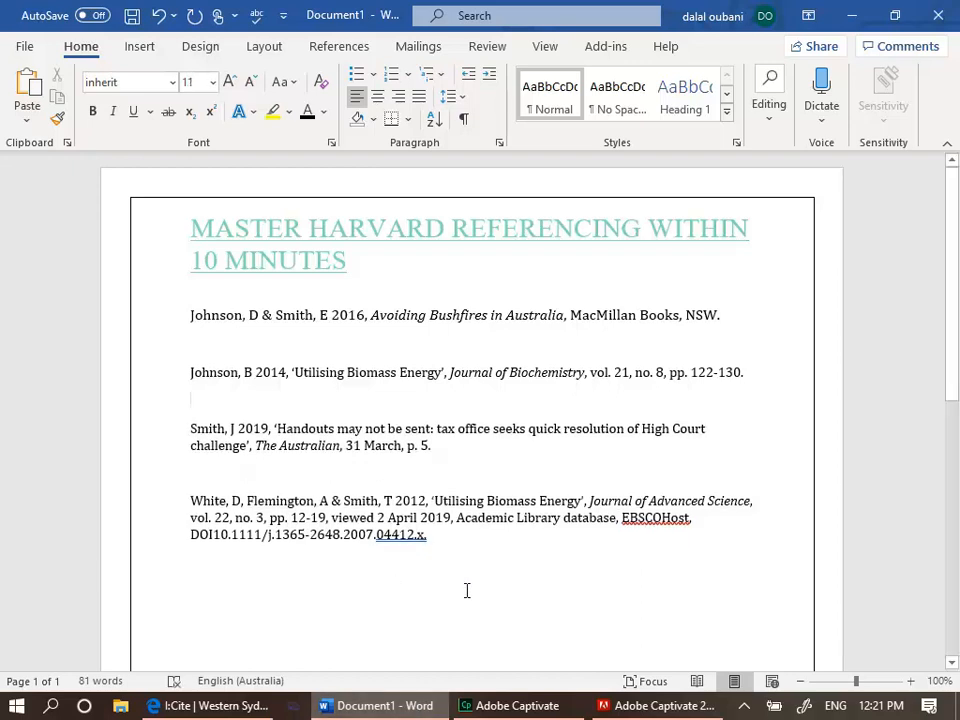